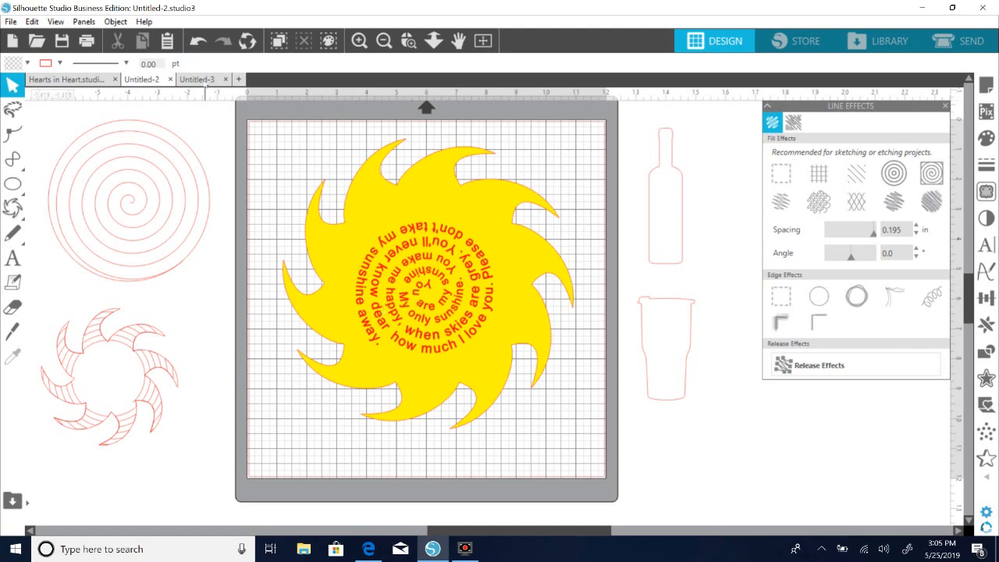
In Untitled-3, draw the preset curved-ray sun shape about 8.9 in wide on the mat and reduce it to nine rays.
click(204, 79)
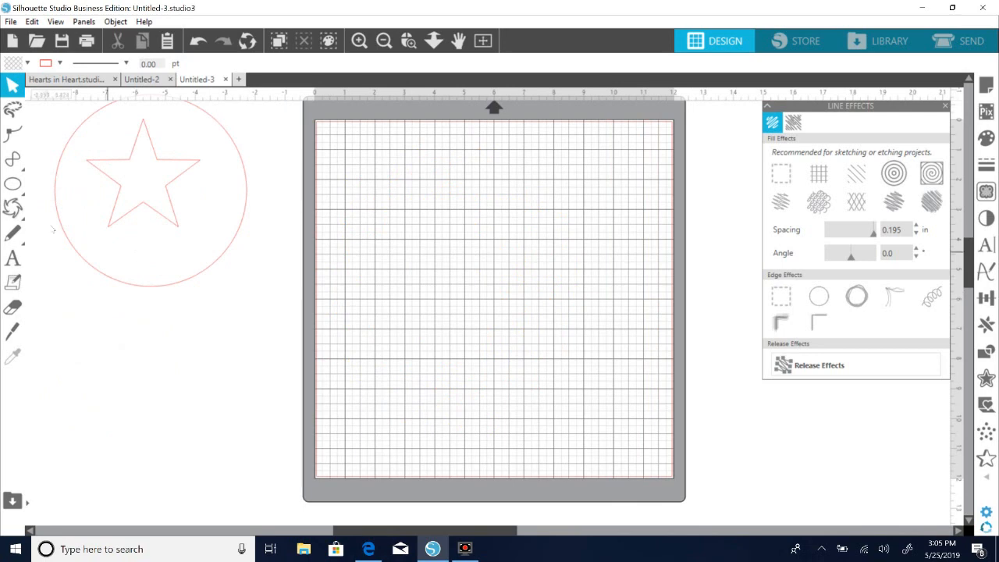
click(13, 209)
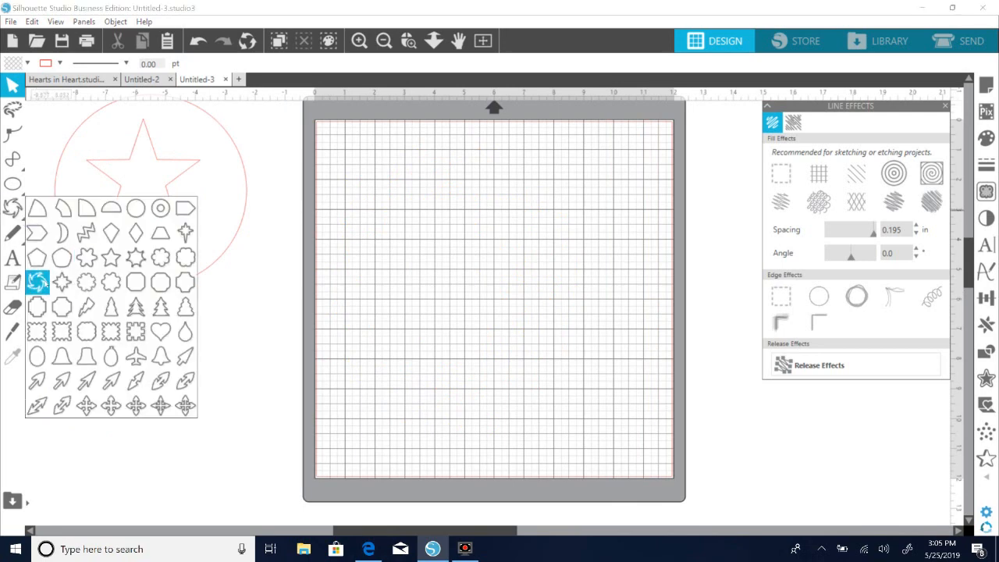
click(37, 282)
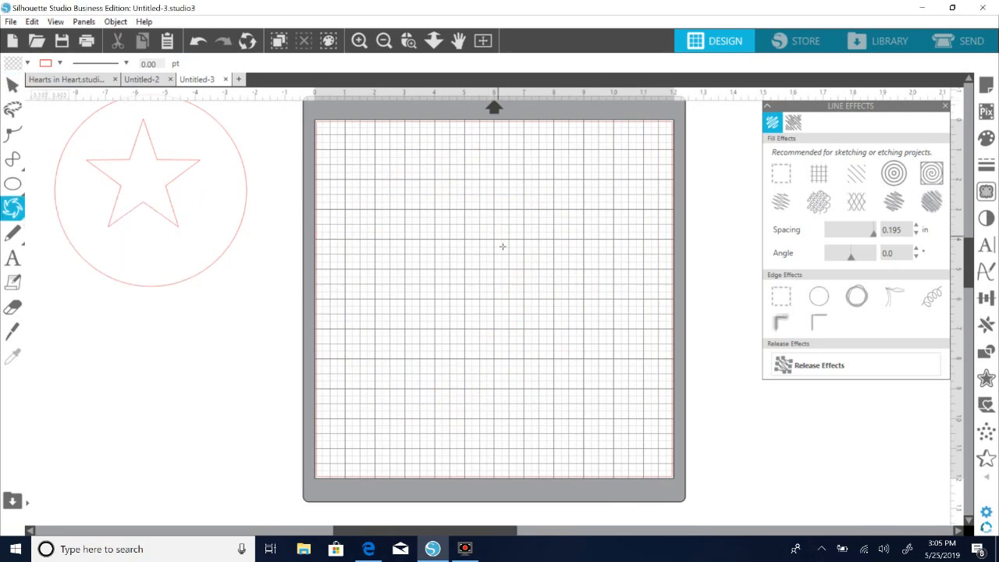
drag(498, 245, 475, 406)
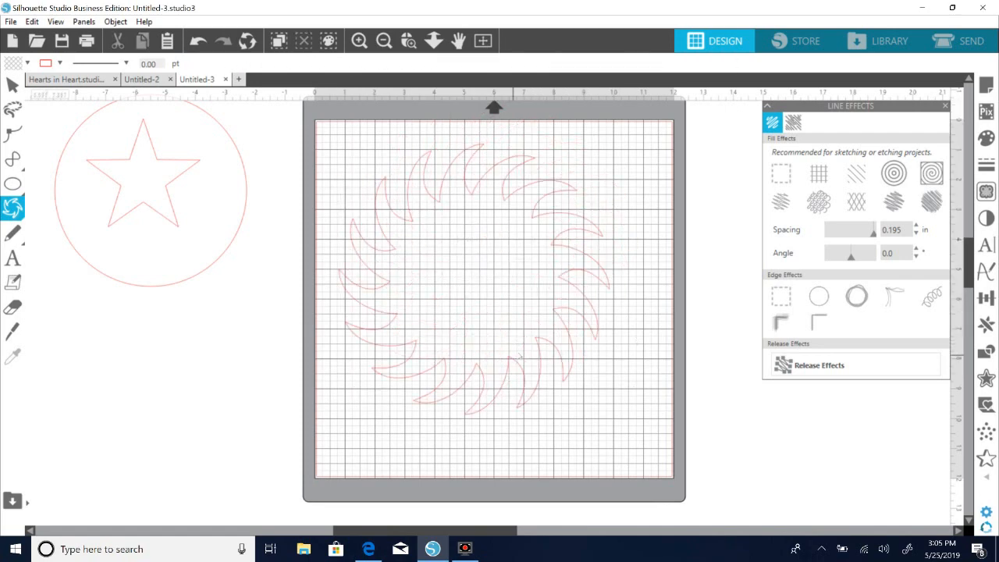
mouse_move(478, 280)
mouse_down()
mouse_move(457, 281)
mouse_move(470, 280)
mouse_up()
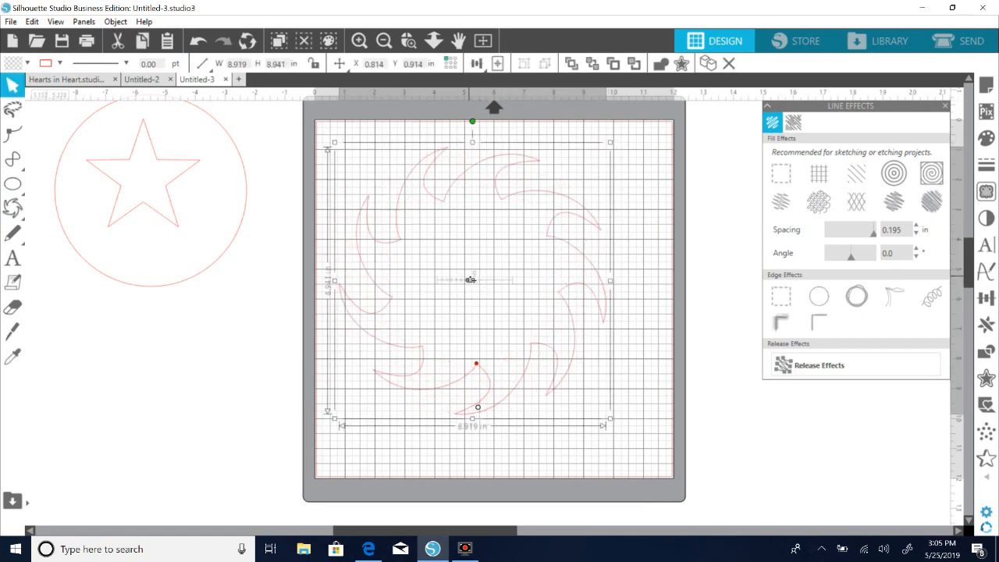
Slightly deepen the cuts between the sun shape's rays with its depth control point.
click(646, 406)
click(487, 372)
mouse_move(481, 368)
mouse_down()
mouse_move(480, 351)
mouse_move(479, 365)
mouse_up()
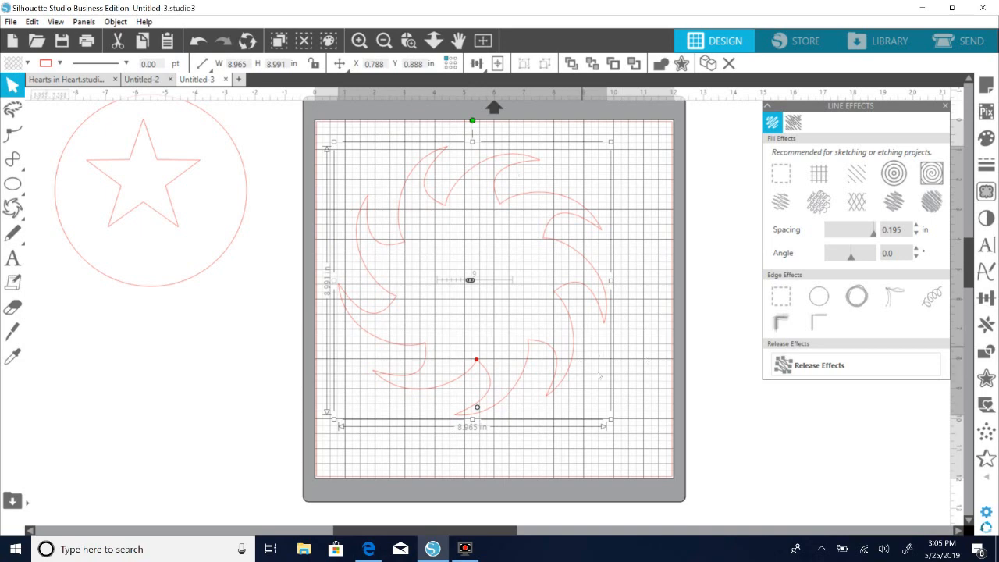
Convert the sun shape to a path and scale it down to about 3.7 in wide.
right_click(570, 367)
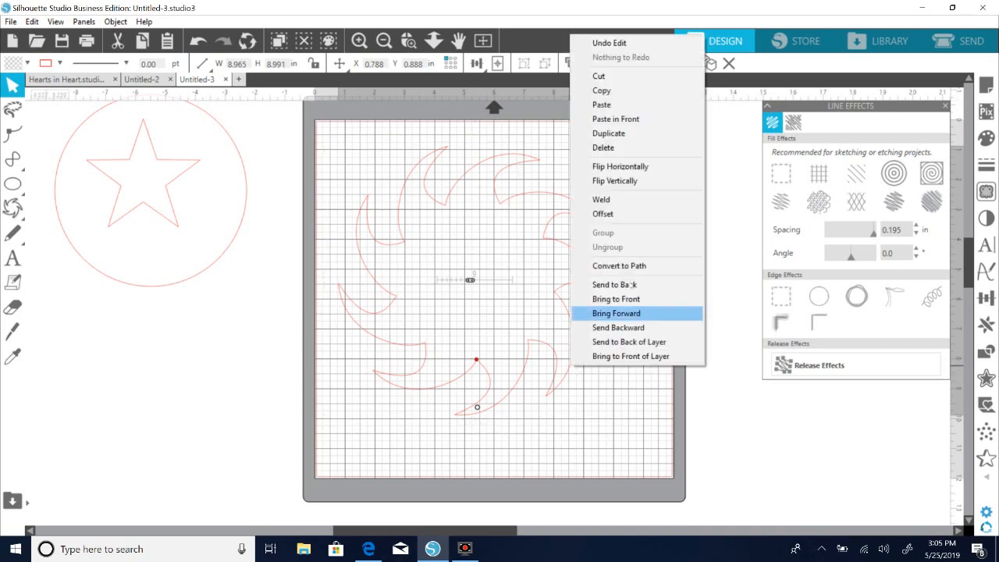
click(633, 266)
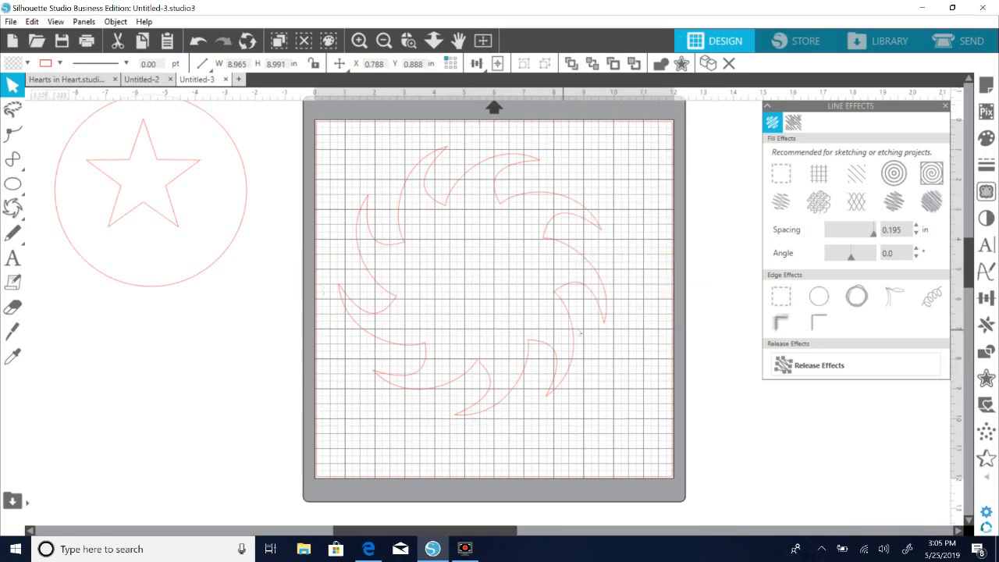
click(582, 341)
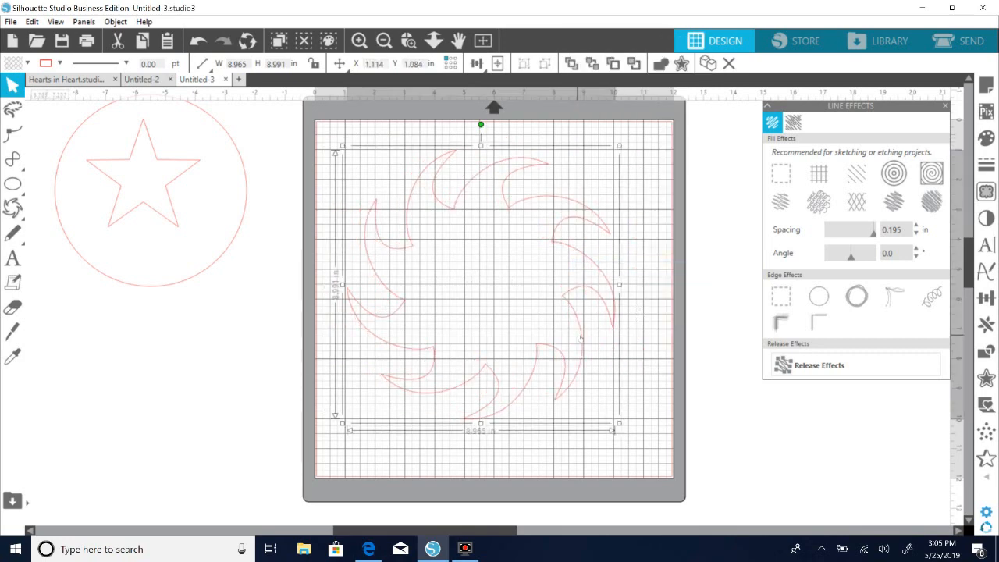
drag(618, 424, 439, 233)
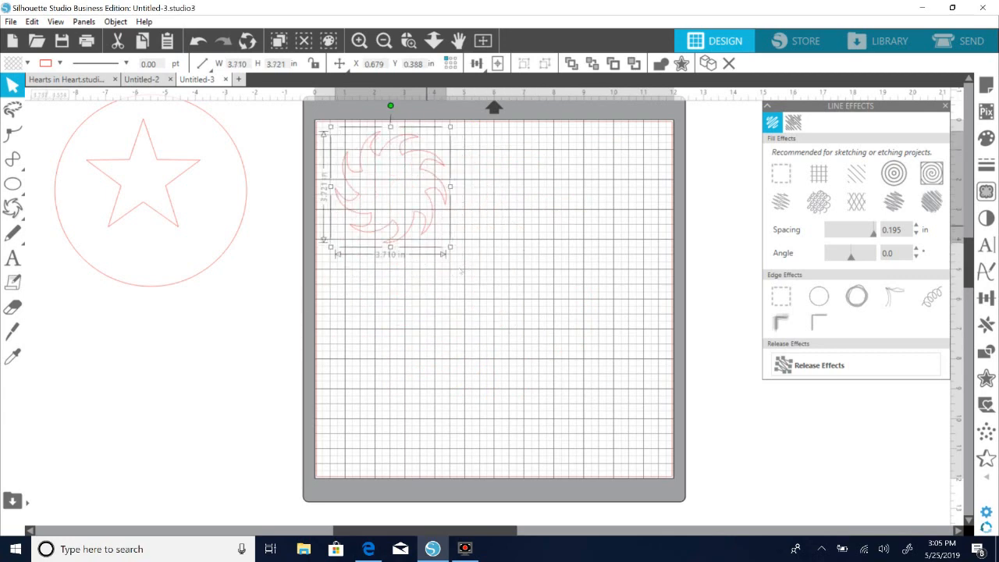
Reopen the Line Effects settings and apply the spiral fill effect to the sun shape.
click(935, 176)
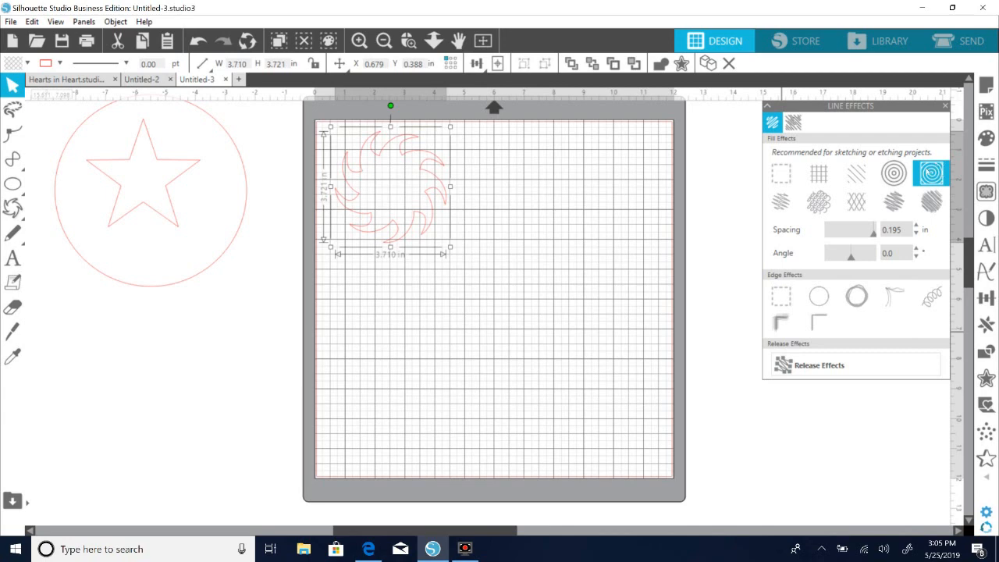
click(945, 105)
click(986, 477)
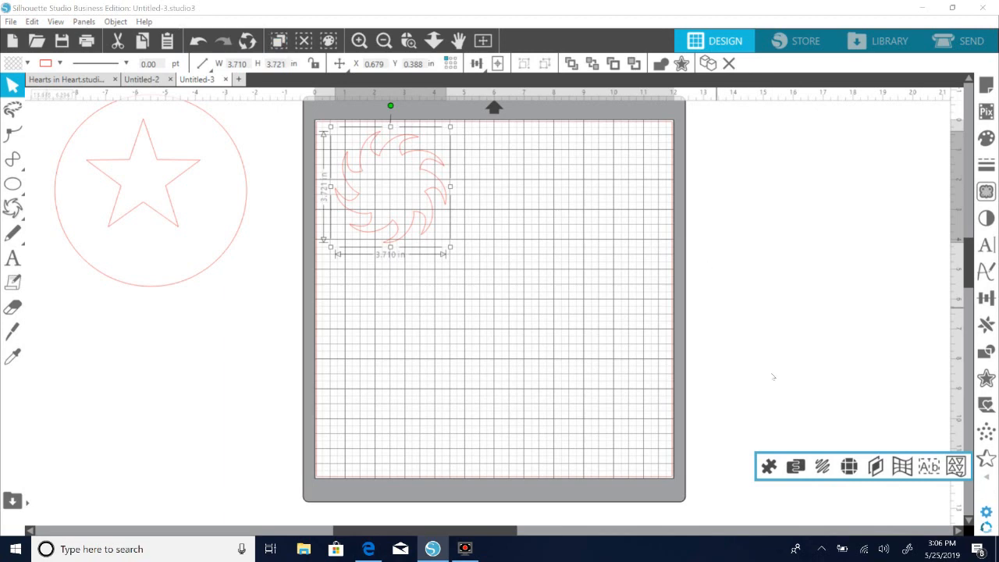
click(822, 466)
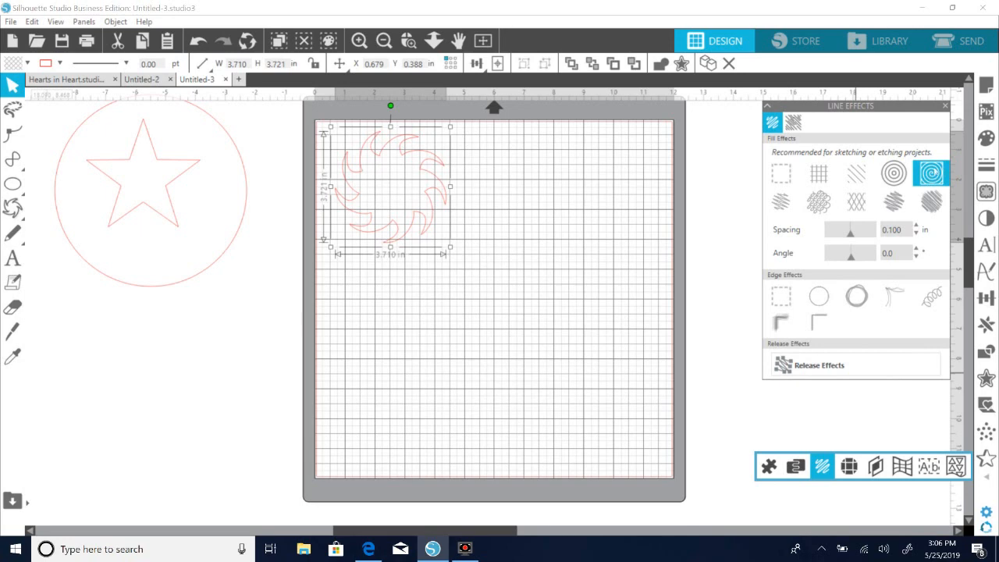
click(936, 173)
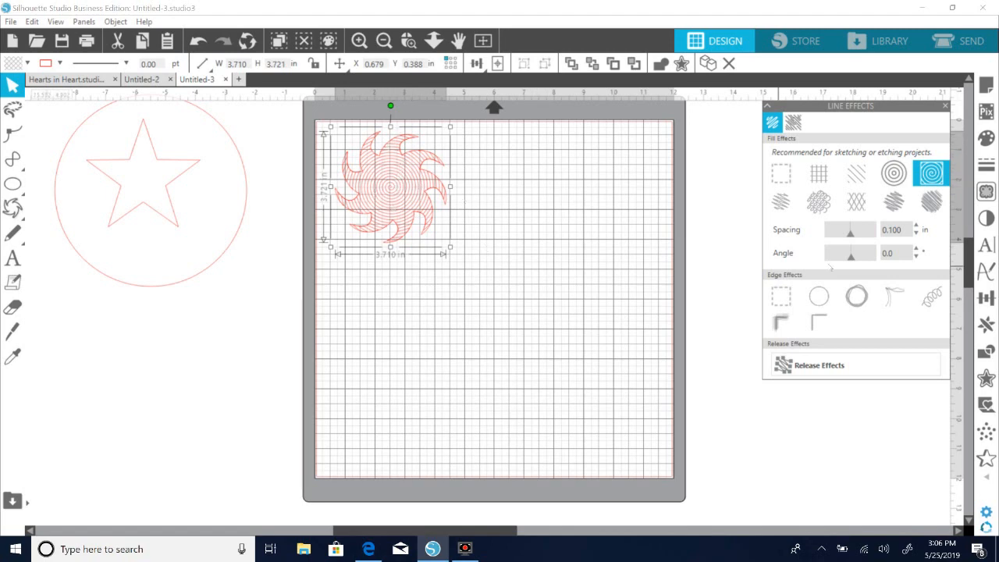
Try several spacings for the sun shape's spiral fill and set the spacing to 0.195 in.
mouse_move(851, 235)
mouse_down()
mouse_move(831, 235)
mouse_move(856, 241)
mouse_up()
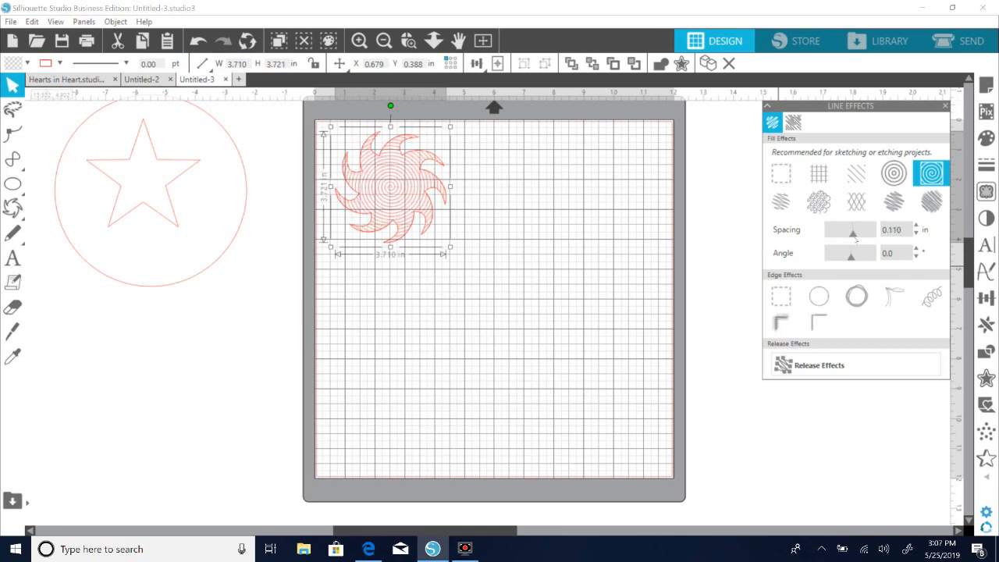
click(651, 316)
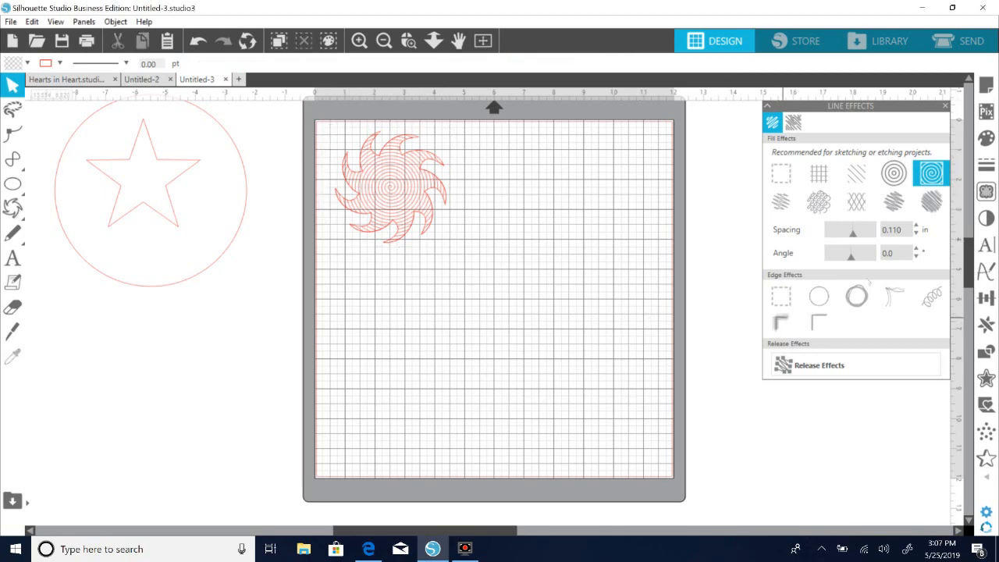
drag(852, 234, 873, 235)
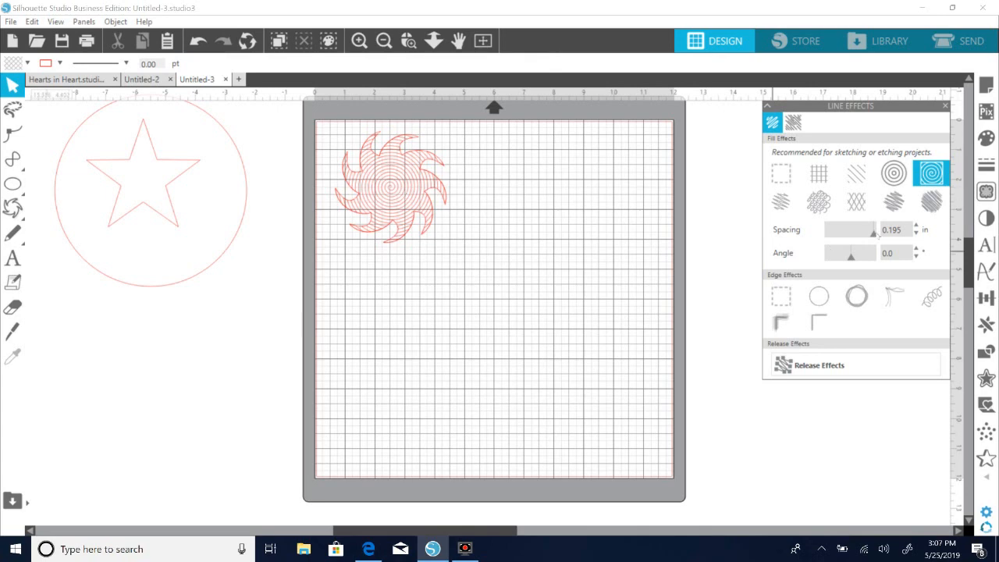
drag(872, 237, 841, 240)
click(413, 225)
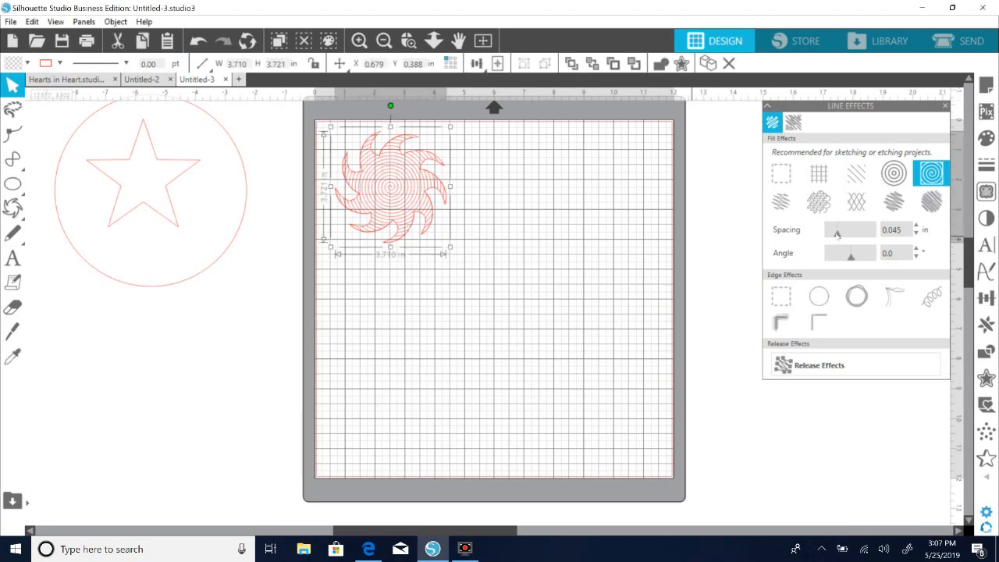
drag(838, 235, 846, 236)
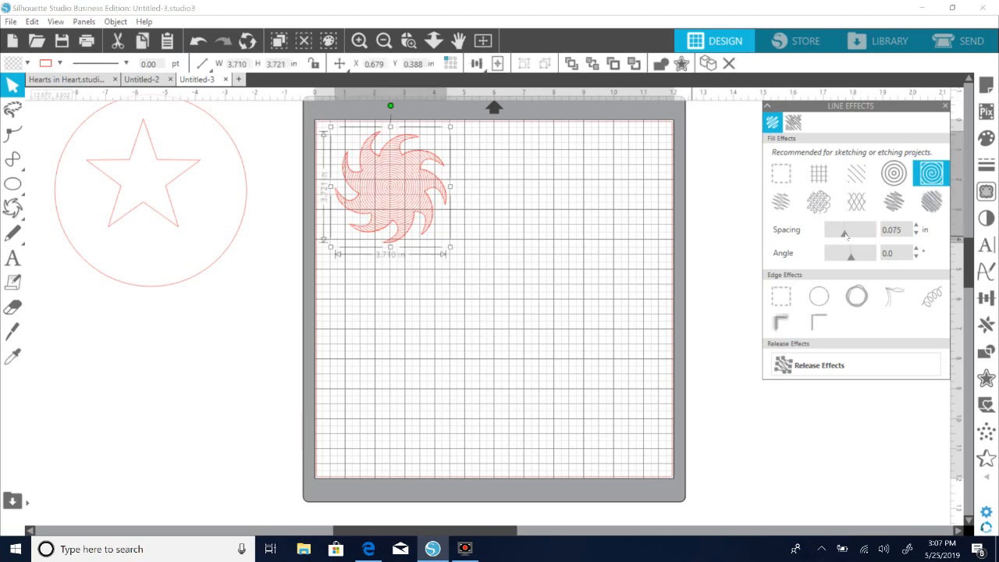
drag(846, 239, 843, 238)
drag(849, 238, 881, 244)
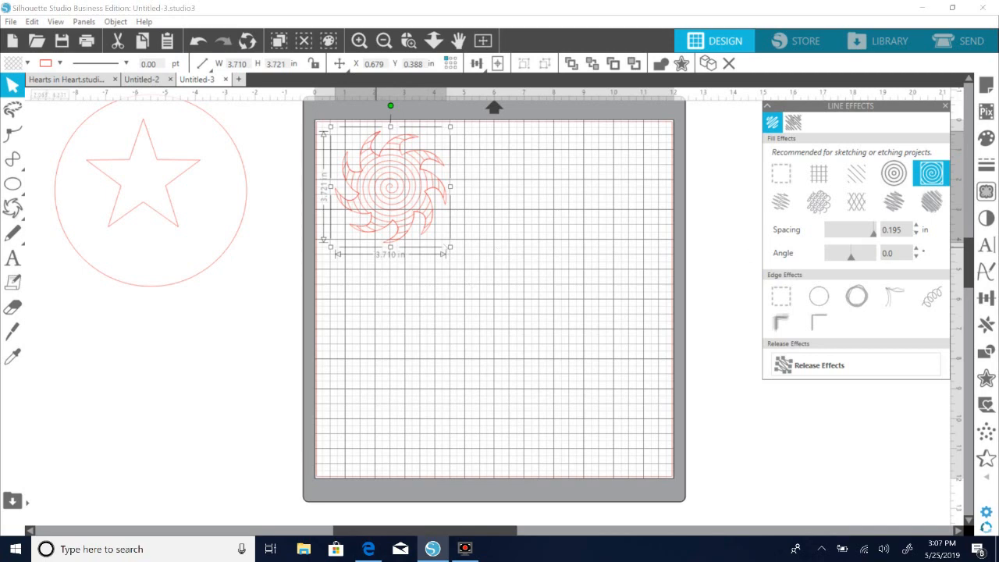
Test the spiral-filled sun at about 10 in wide and shrink it back to about 4.3 in wide.
drag(454, 250, 461, 257)
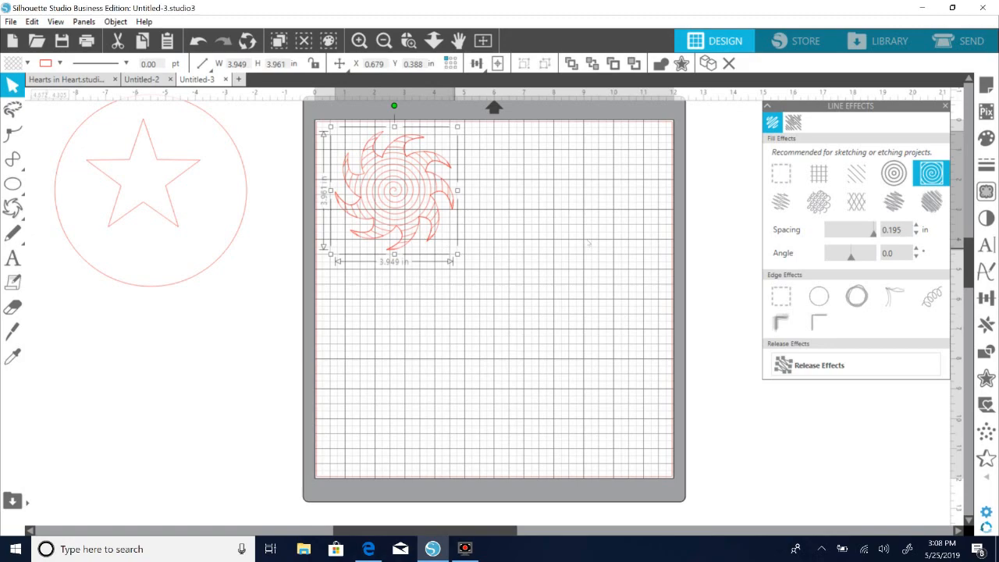
drag(458, 255, 616, 476)
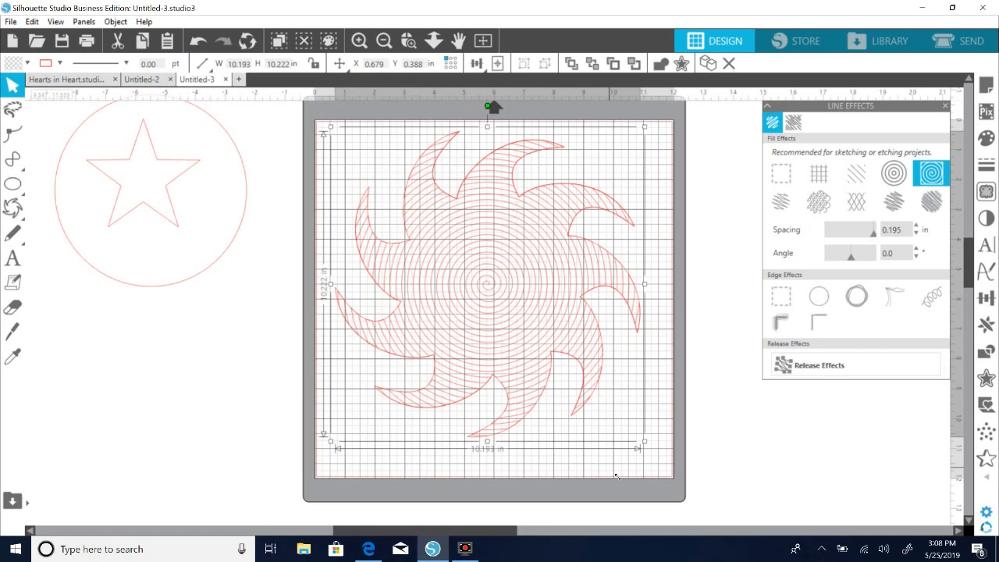
drag(617, 476, 615, 475)
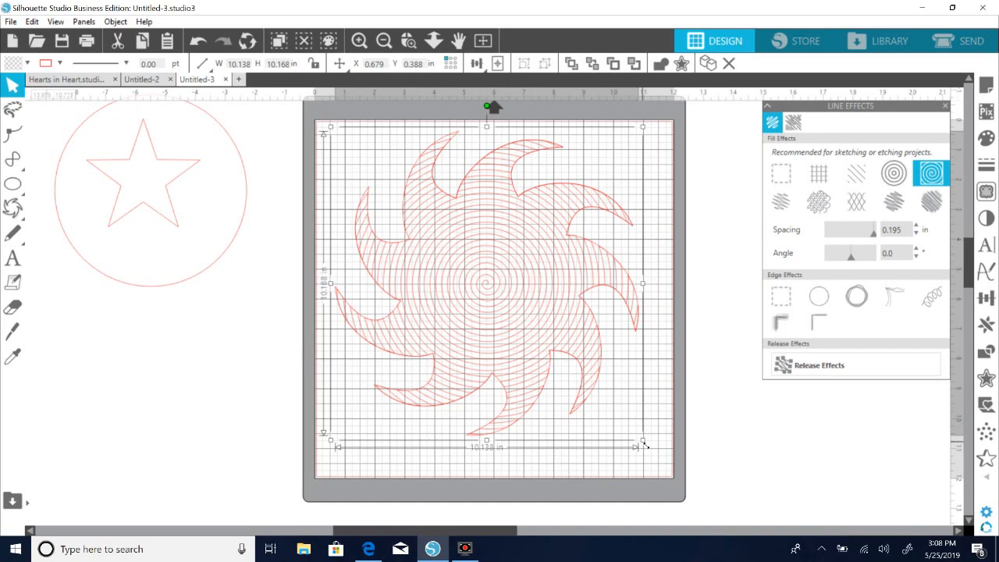
drag(644, 443, 614, 412)
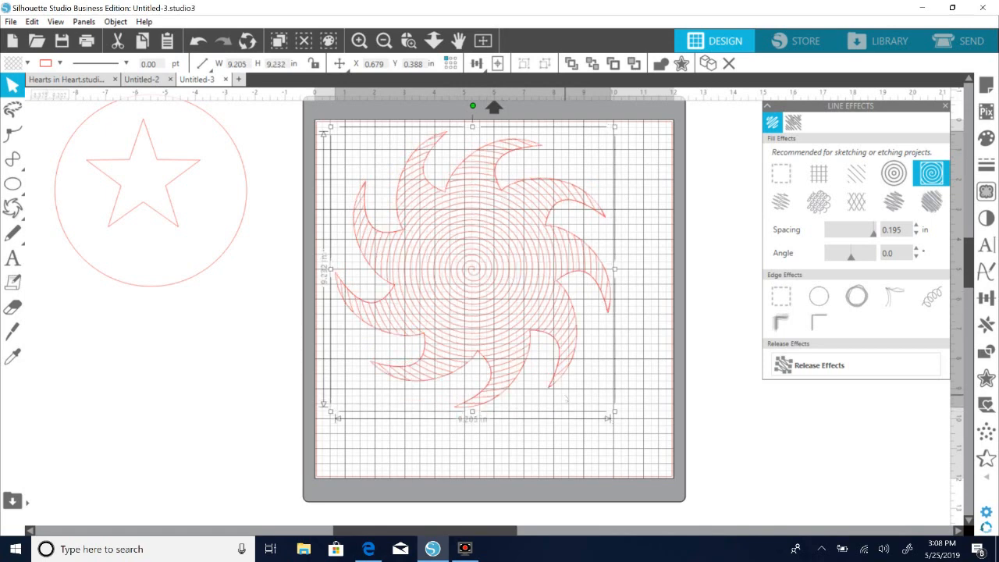
drag(617, 417, 466, 264)
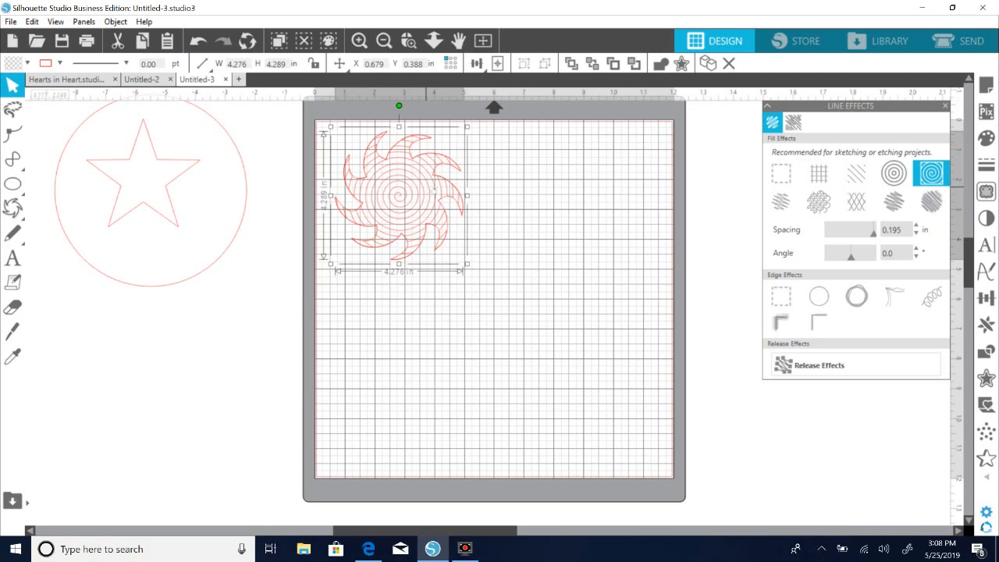
Release the line effects on the spiral-filled sun and enlarge it to about 10.5 in wide, placed within the mat.
click(825, 369)
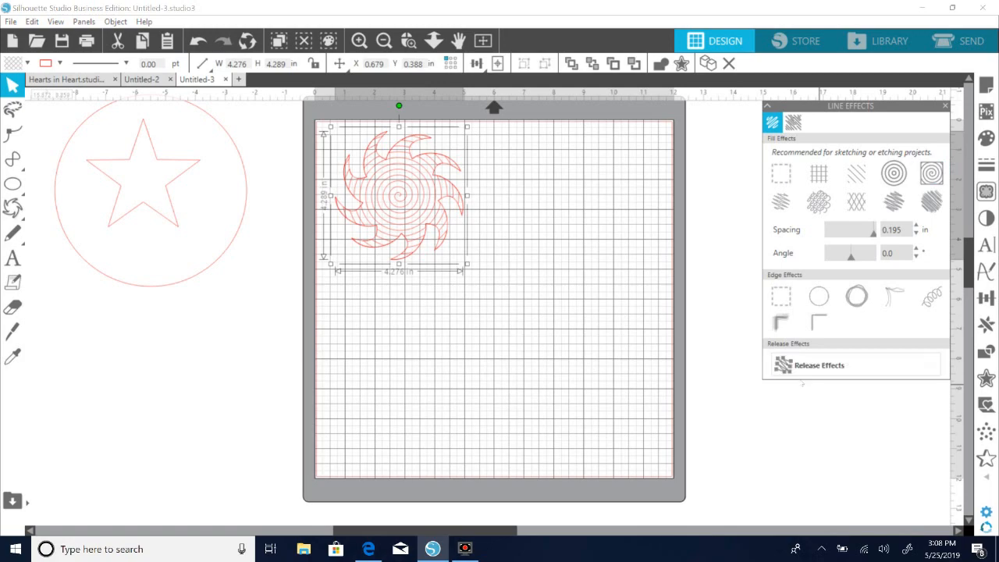
drag(469, 267, 585, 473)
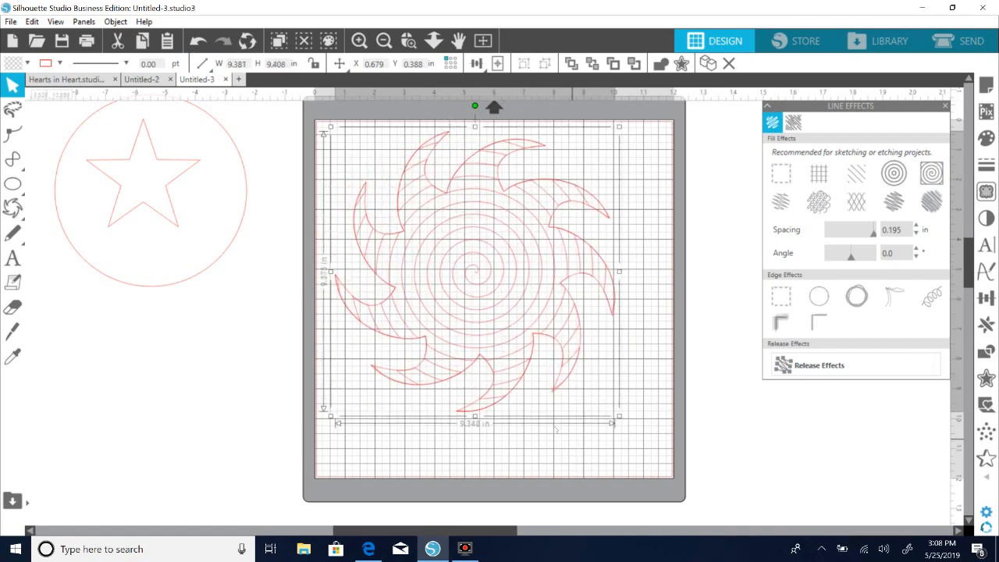
click(630, 414)
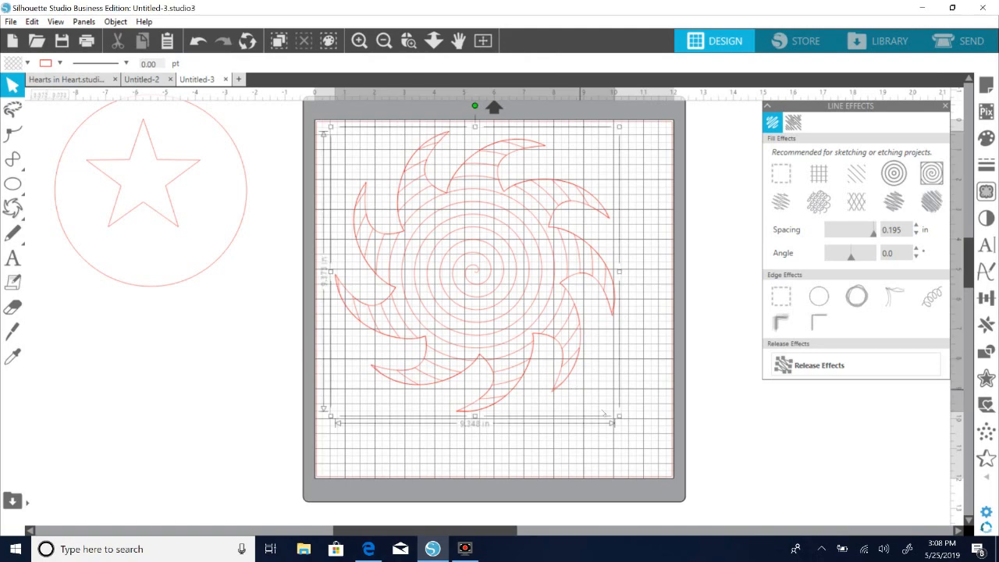
drag(619, 418, 663, 466)
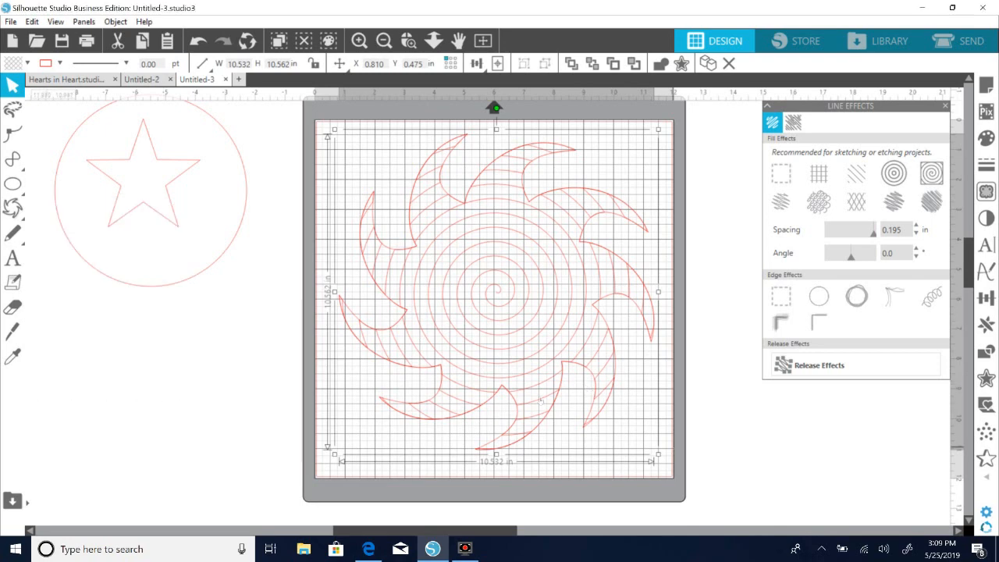
click(208, 398)
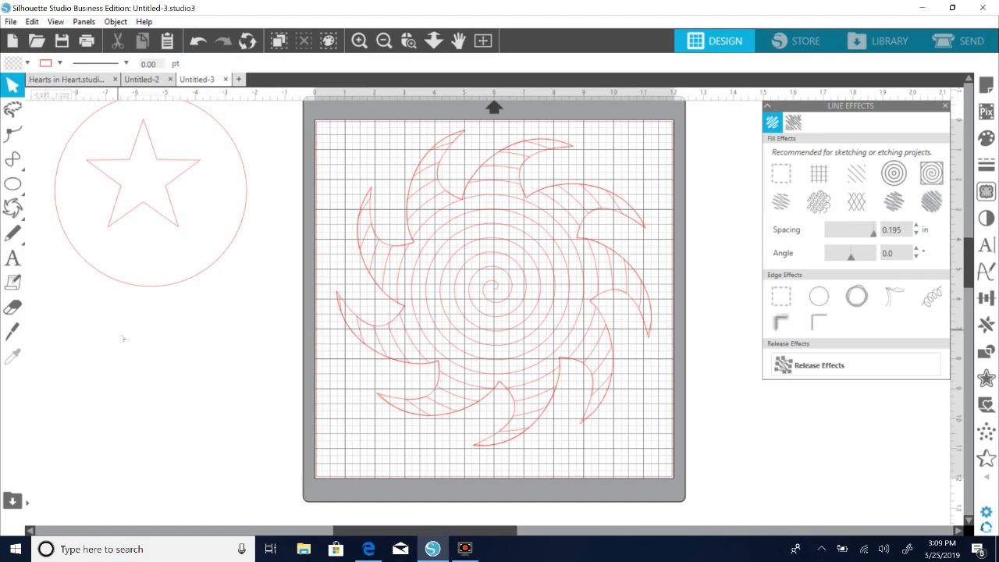
click(503, 315)
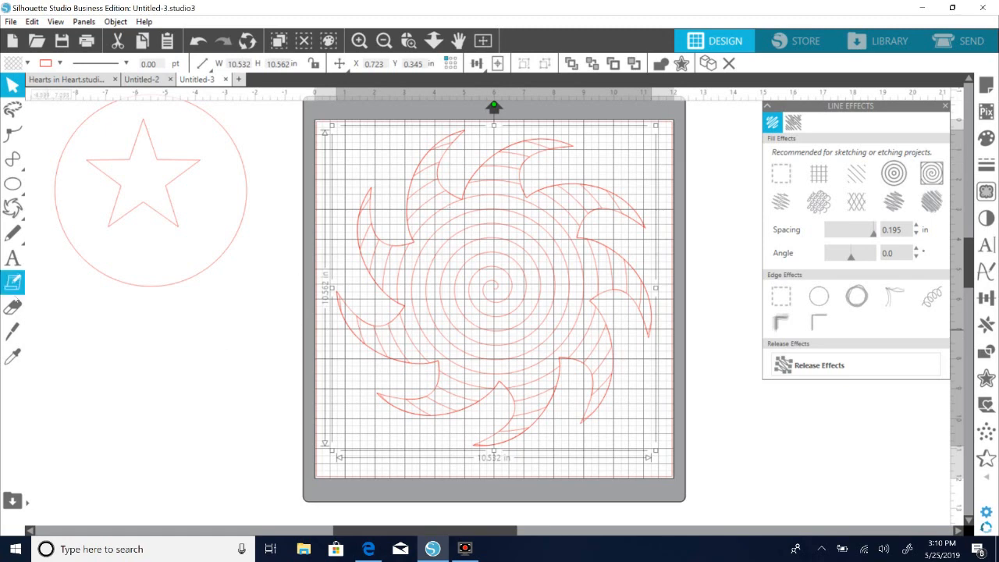
Add the text "You are my sunshine," in Arial 72 pt beside the mat, below the star and circle.
click(12, 258)
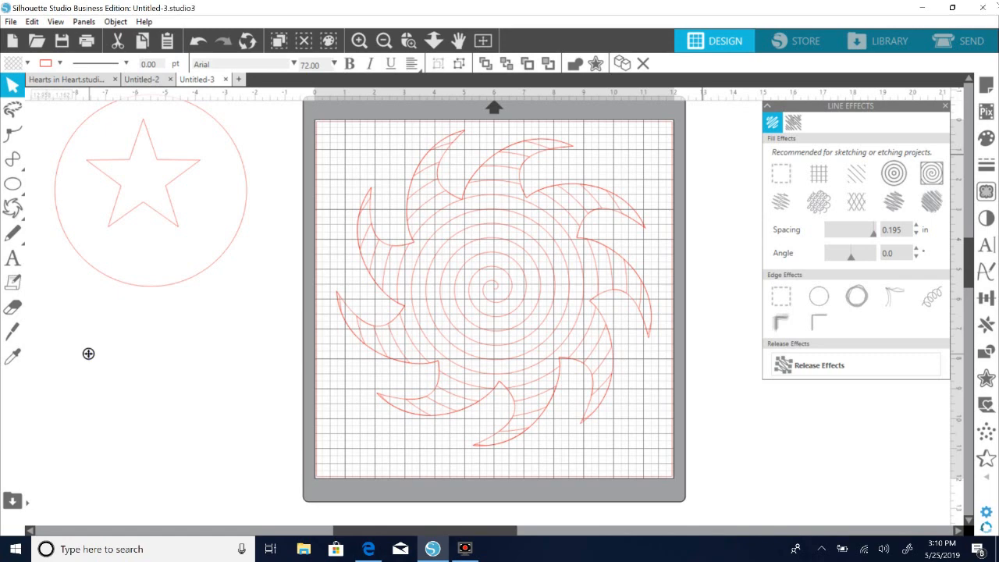
text(You a)
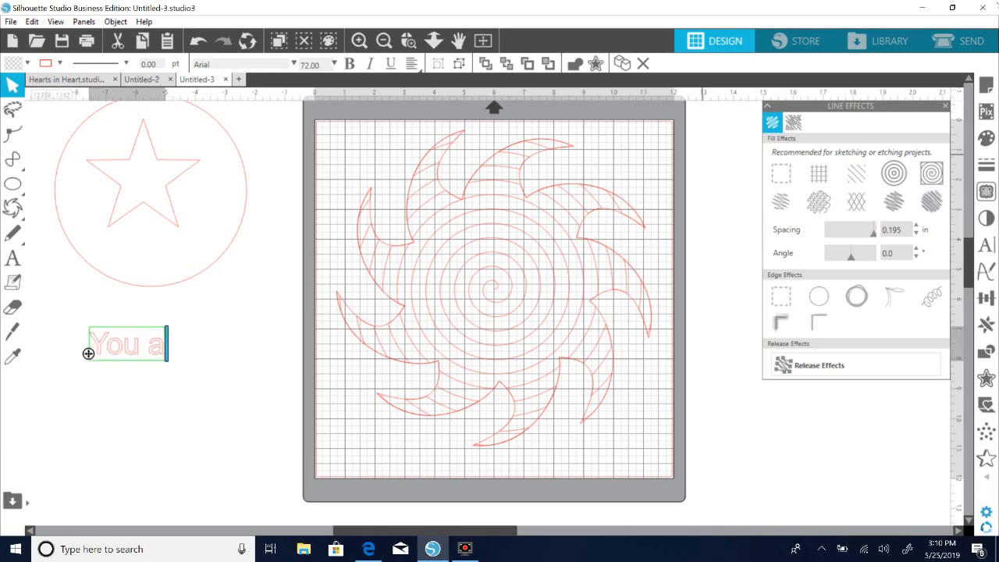
text(re my sunshine,)
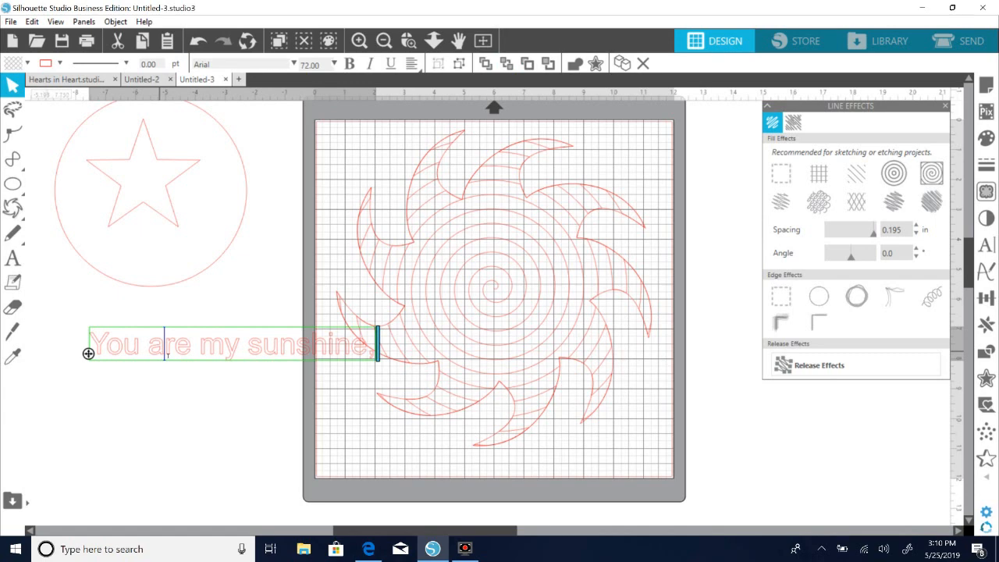
Scale the "You are my sunshine," text down to about 6.3 in wide.
click(156, 381)
click(198, 344)
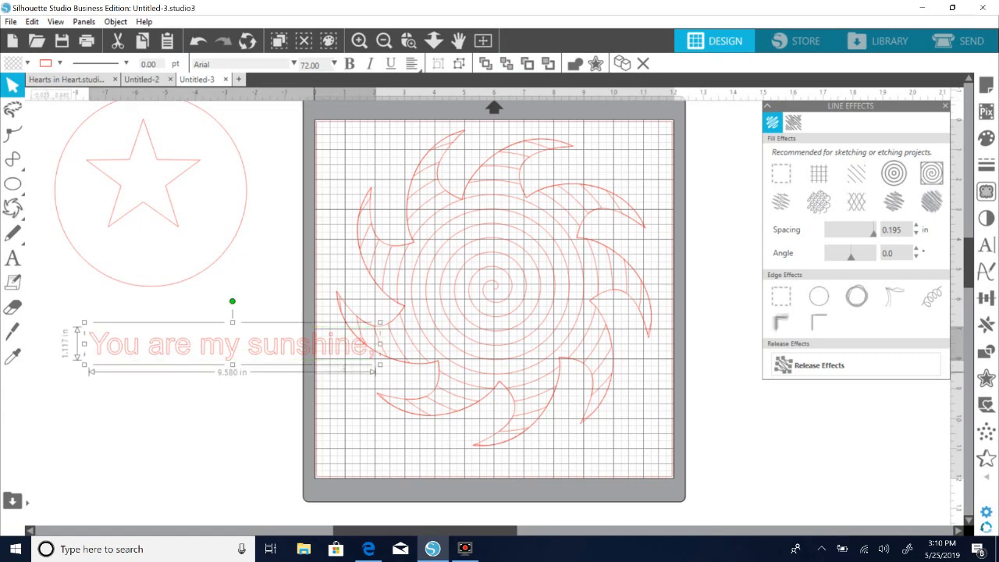
drag(382, 365, 283, 352)
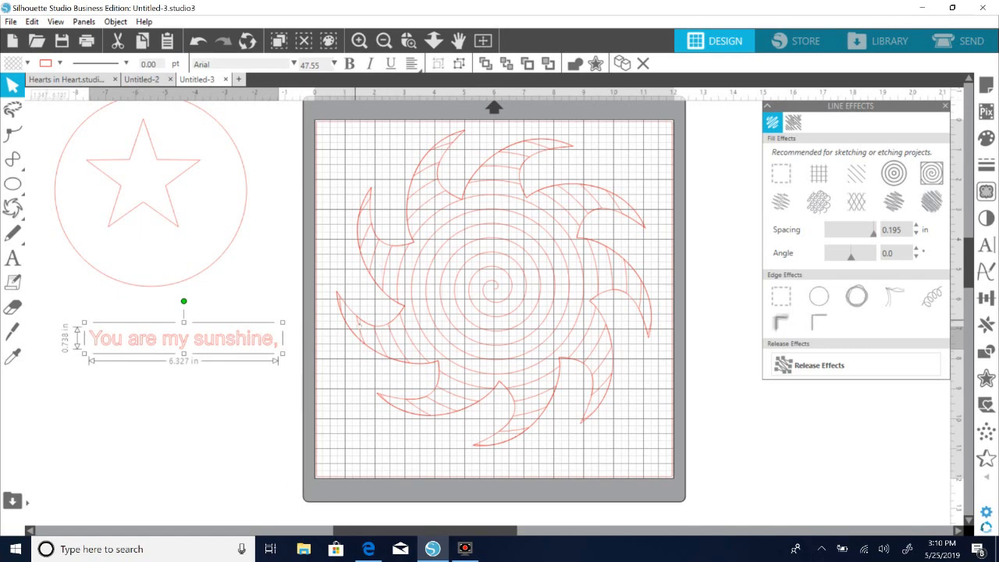
Move the "You are my sunshine," text onto the mat, over the lower-left rays of the sun.
drag(188, 338, 448, 450)
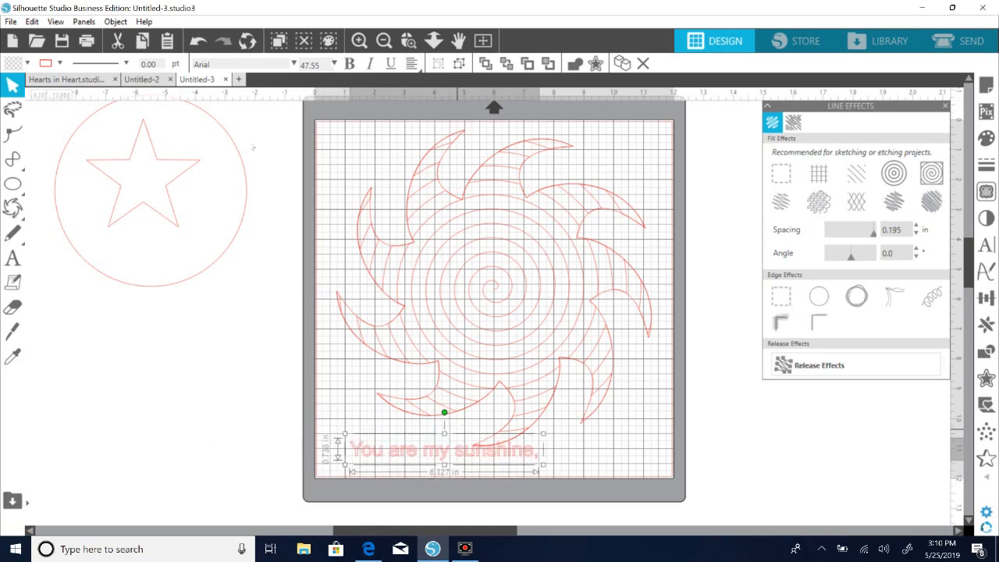
click(359, 40)
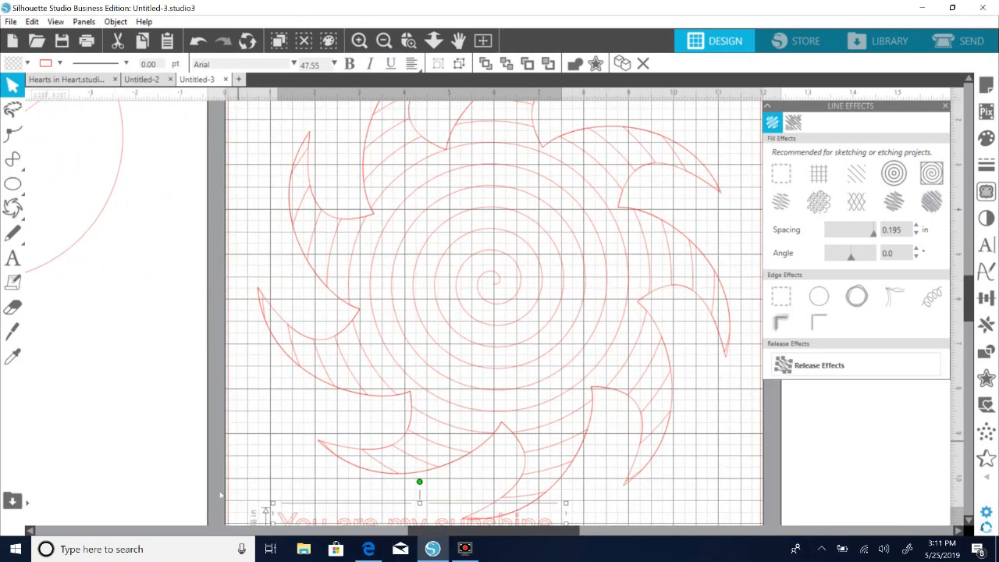
drag(420, 517, 398, 403)
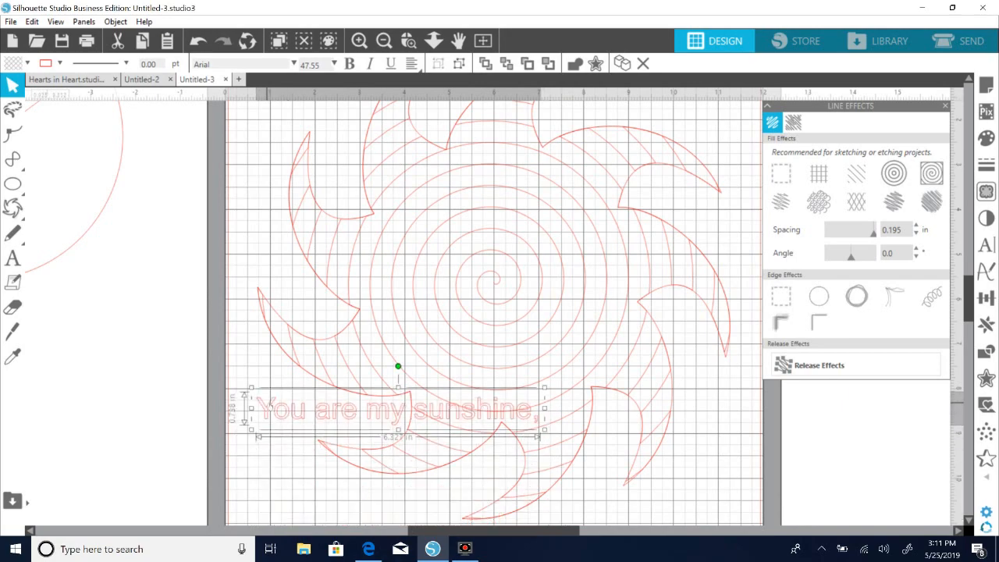
click(360, 41)
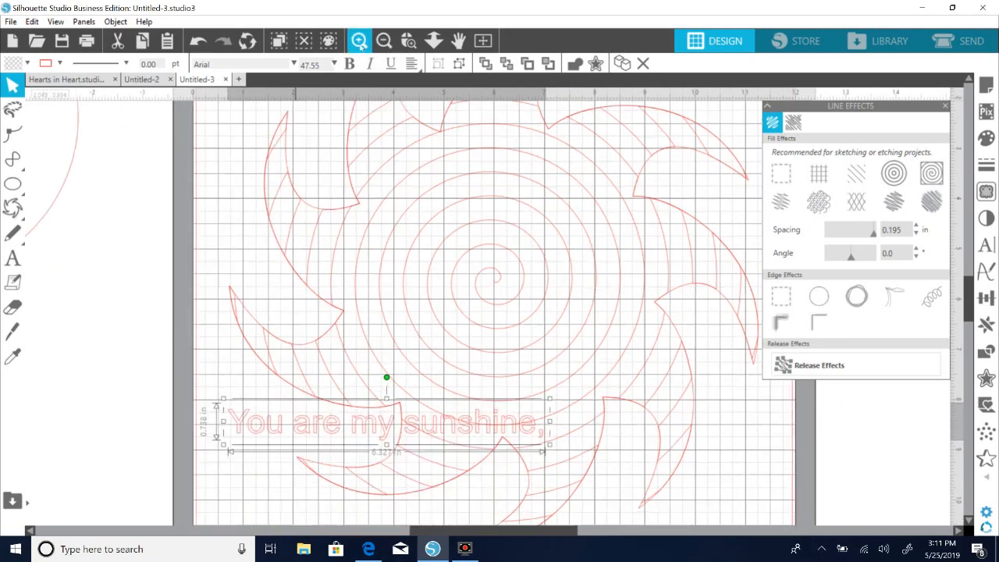
mouse_move(171, 471)
mouse_down()
mouse_move(190, 471)
mouse_move(158, 459)
mouse_up()
double_click(190, 471)
click(108, 396)
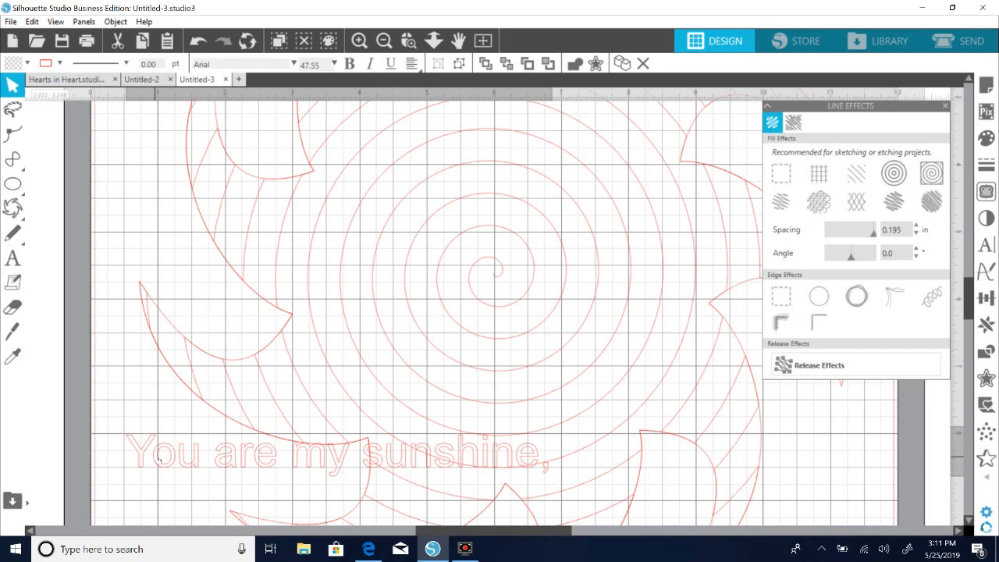
Try to place the "You are my sunshine," text on the sun's spiral from its center at the current size.
click(136, 451)
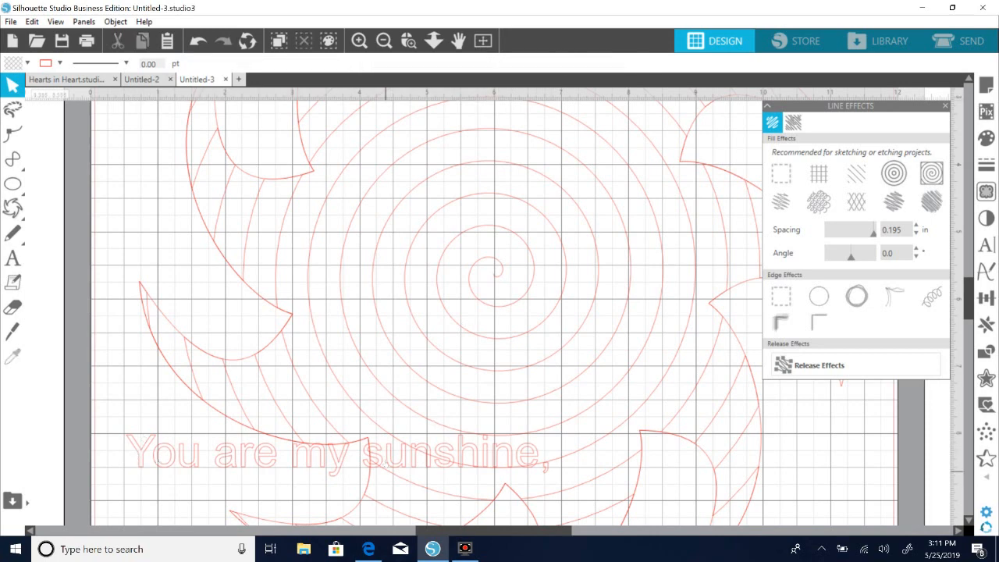
click(129, 462)
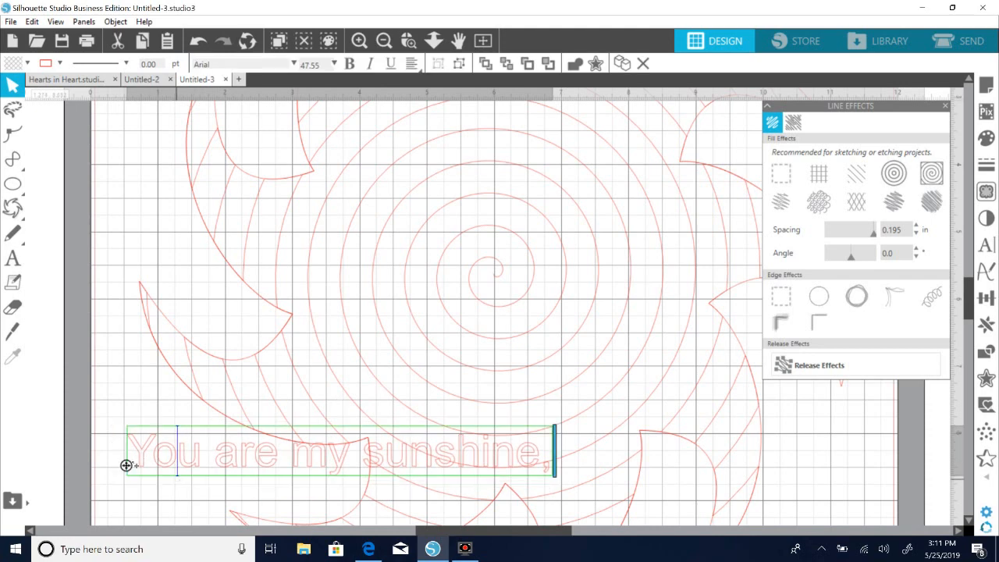
drag(128, 465, 495, 276)
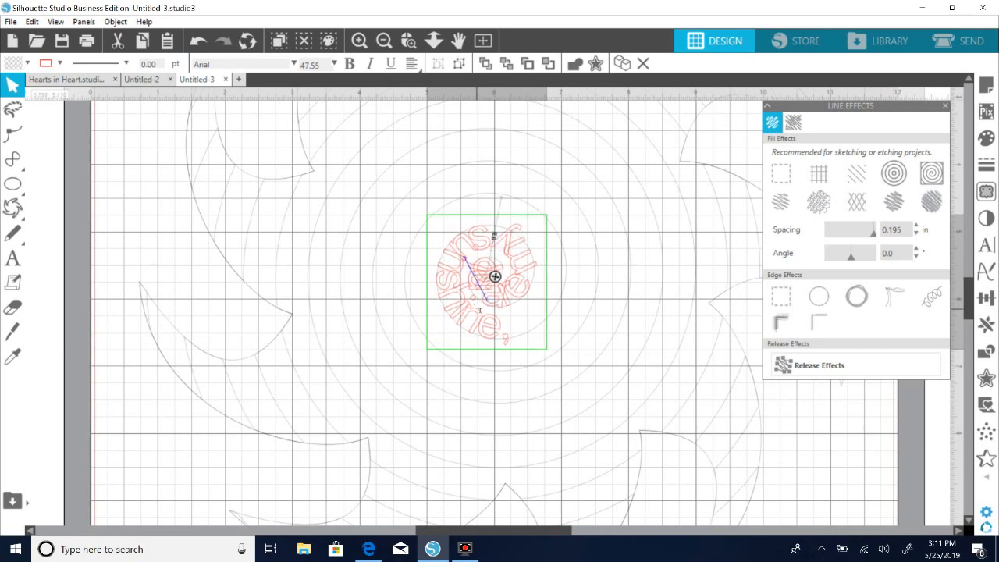
drag(493, 237, 129, 449)
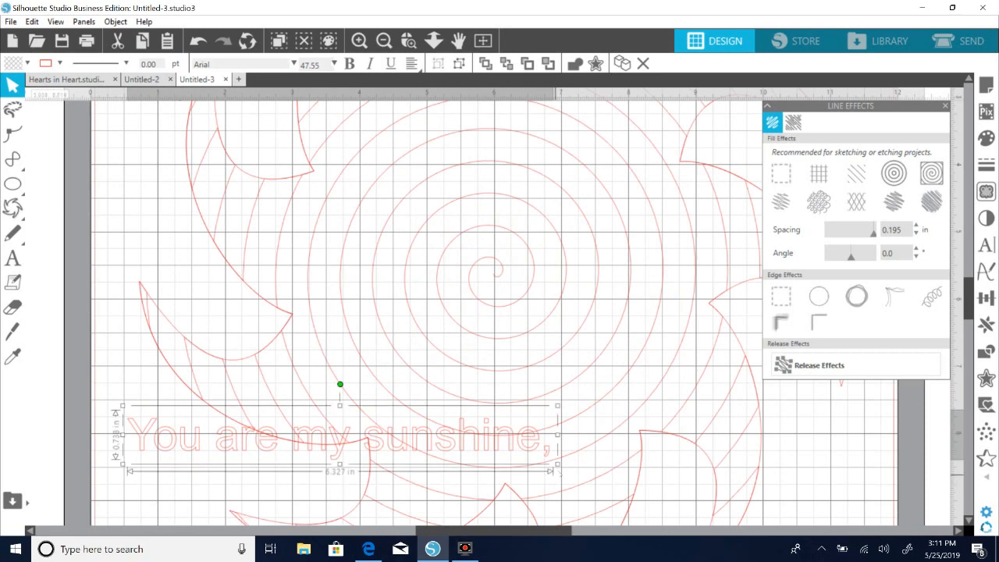
Scale the "You are my sunshine," text to about 4.1 in wide and attach it to the spiral's center, offset outward from the line.
drag(557, 466, 396, 433)
drag(172, 432, 169, 421)
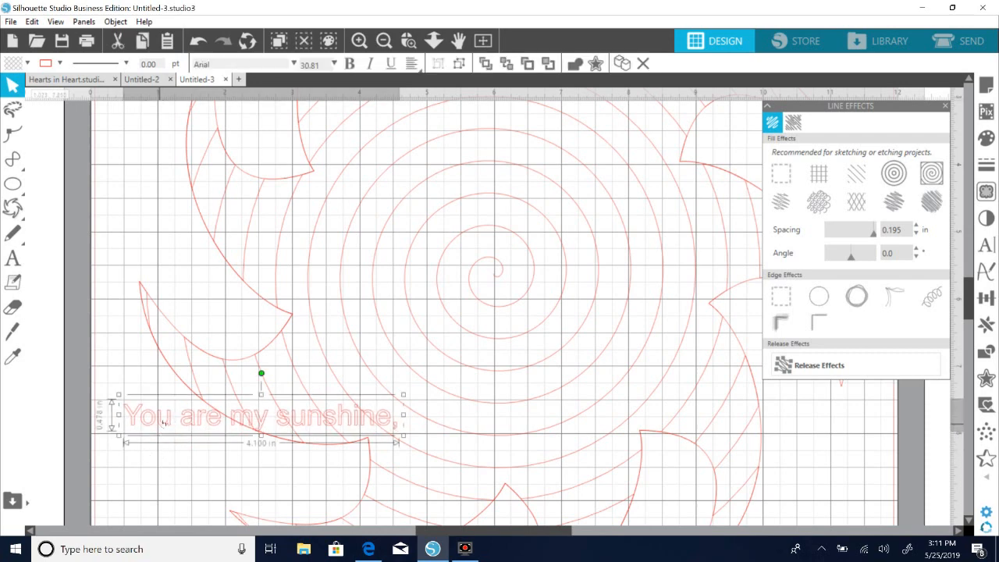
drag(161, 423, 162, 422)
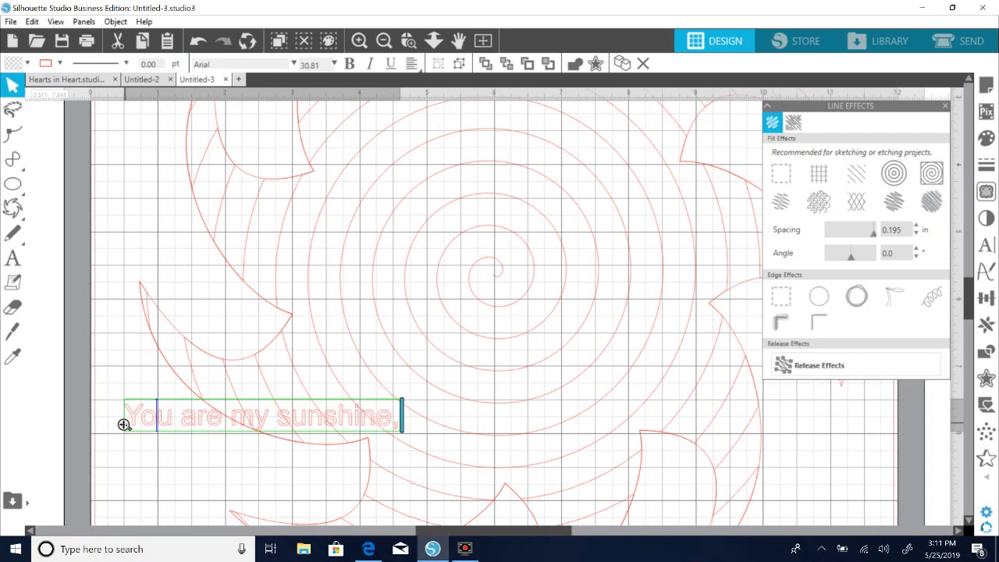
drag(123, 424, 498, 276)
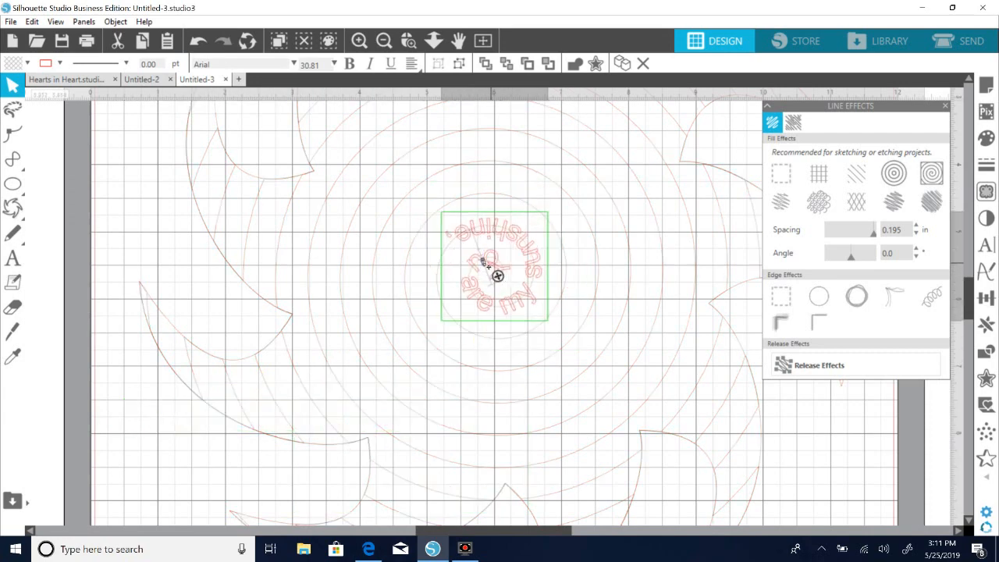
drag(483, 260, 502, 271)
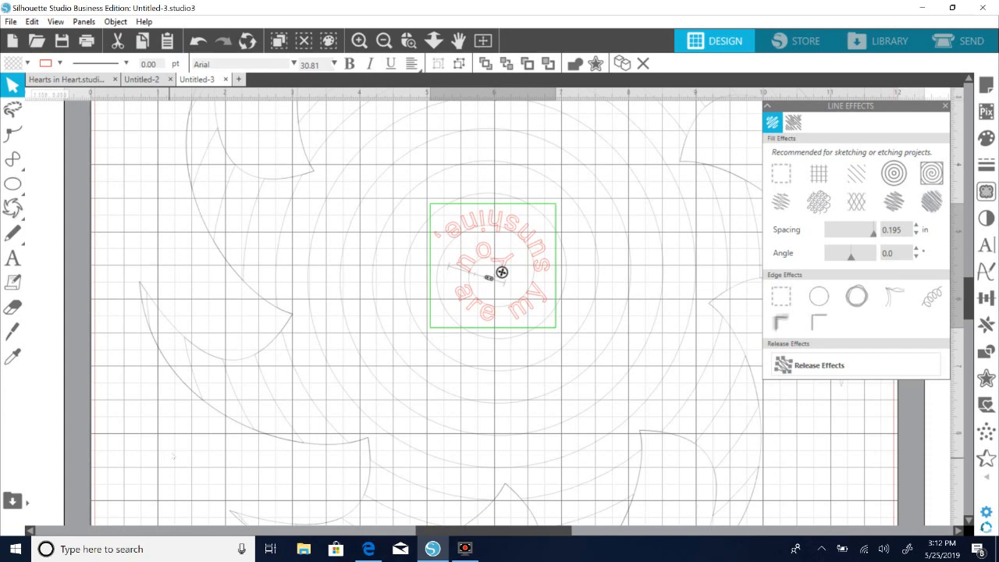
click(174, 453)
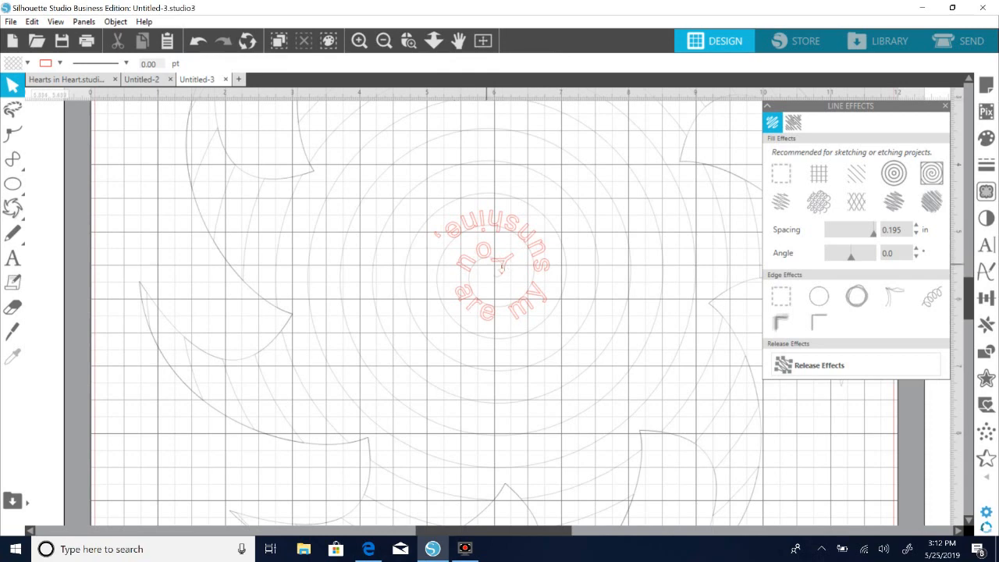
click(504, 273)
drag(504, 277, 505, 275)
click(198, 42)
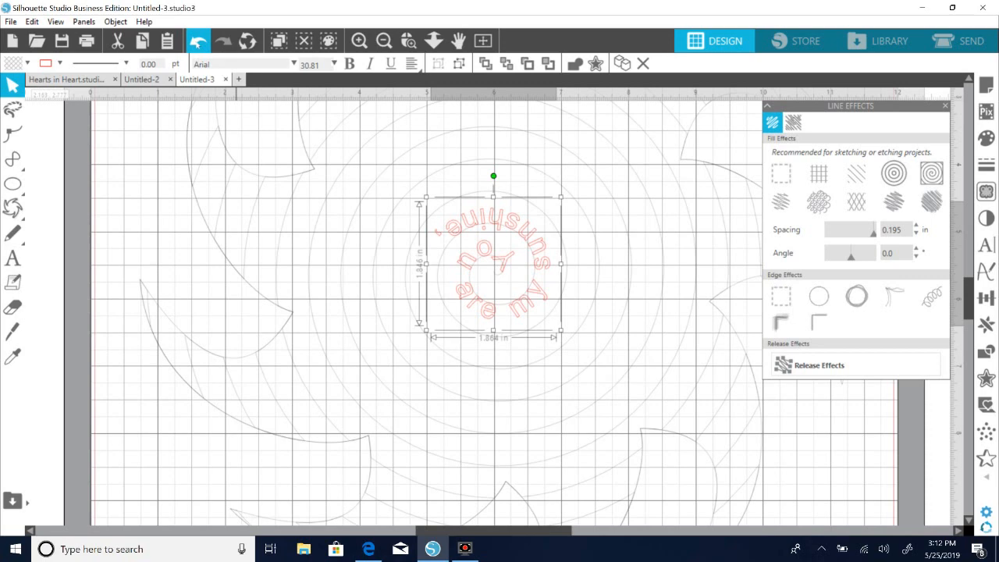
click(199, 42)
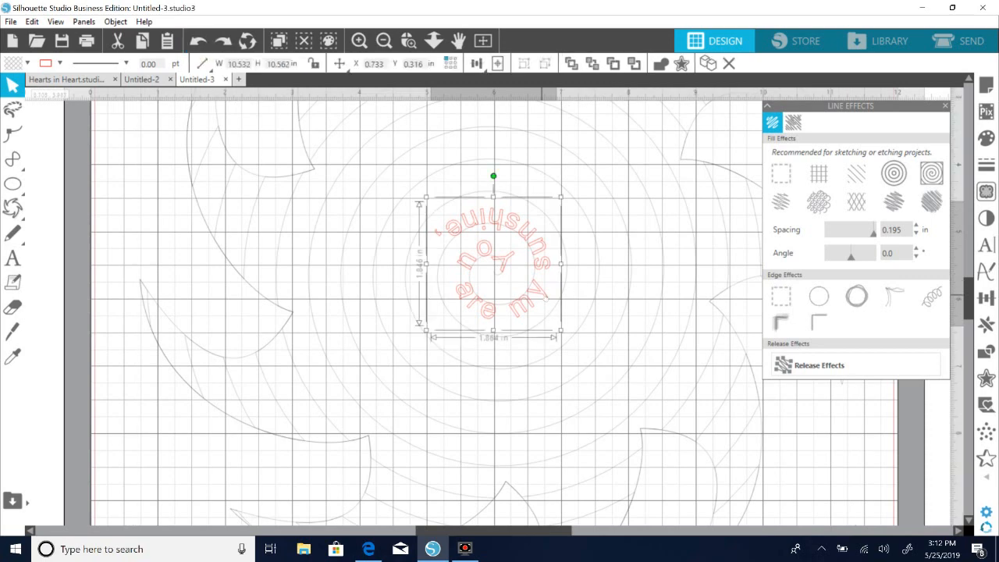
Slide the "You are my sunshine," text along the spiral to adjust its starting point near the center.
double_click(543, 295)
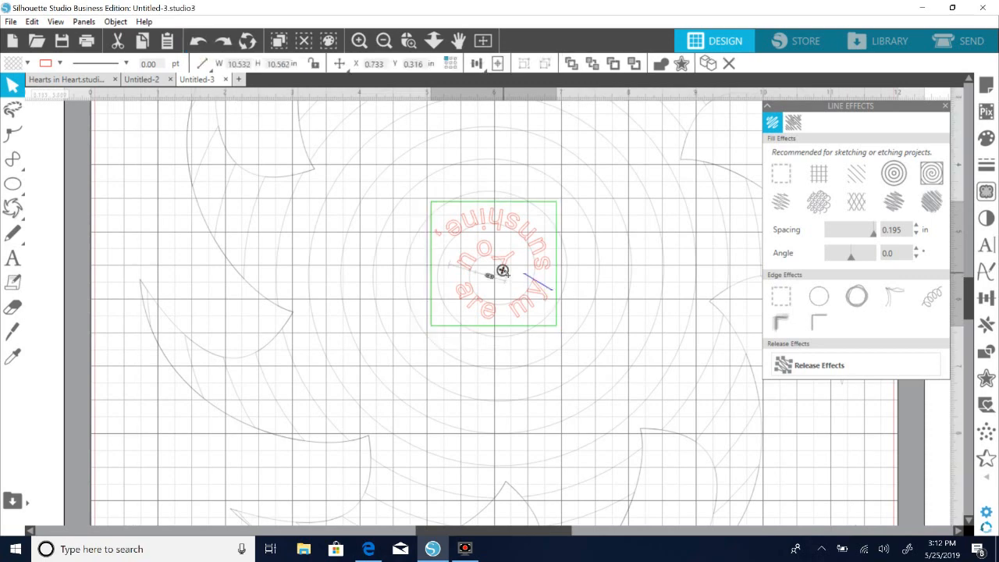
mouse_move(506, 273)
mouse_down()
mouse_move(505, 249)
mouse_move(505, 273)
mouse_move(475, 274)
mouse_move(505, 276)
mouse_up()
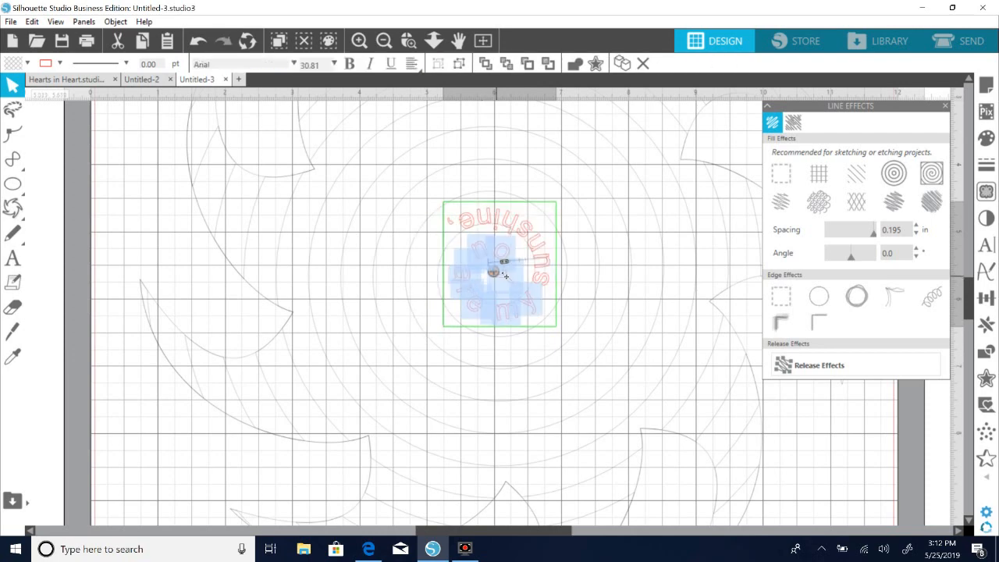
click(143, 434)
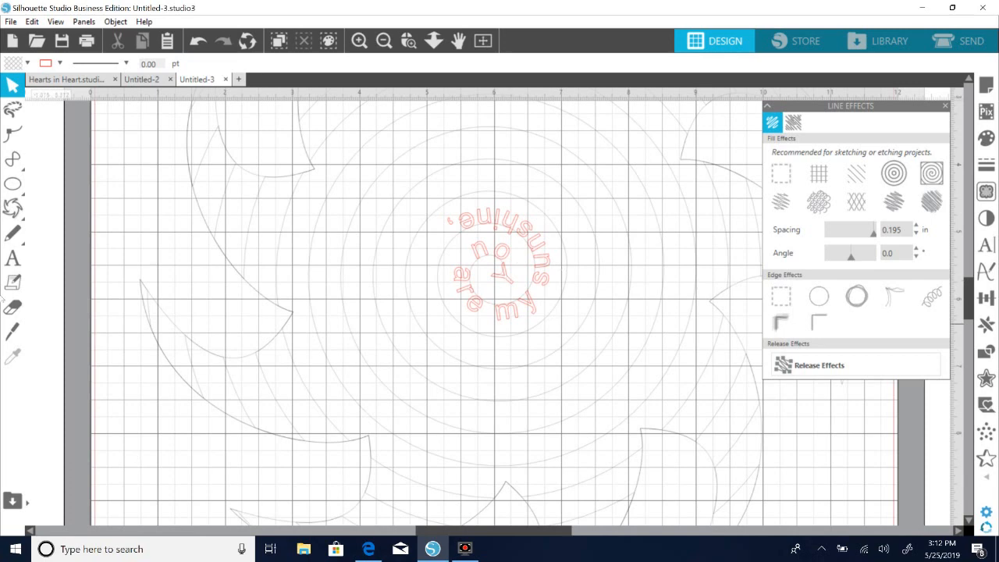
Add the text "my only sunshine." in Arial 72 pt over the lower-left part of the sun.
click(13, 257)
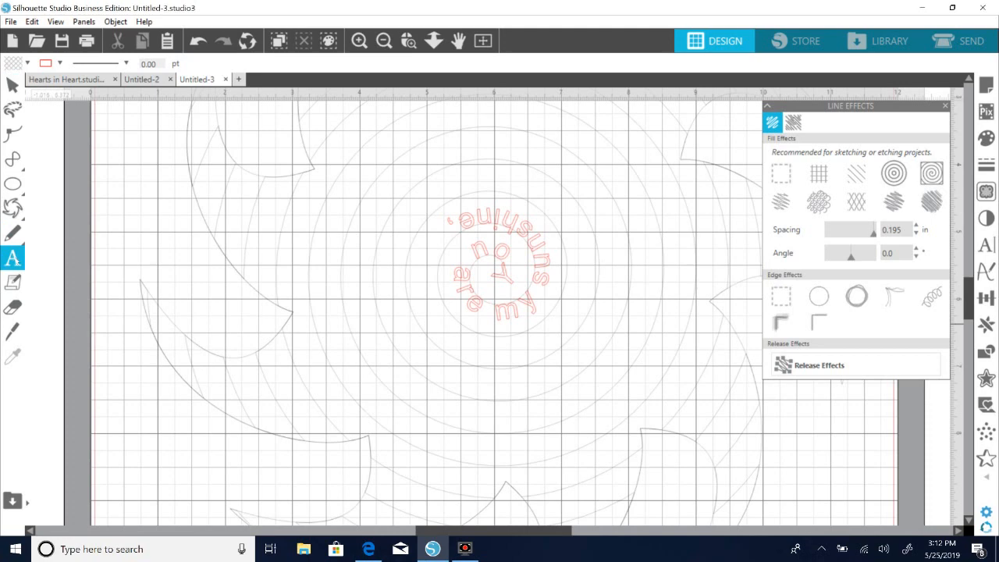
click(130, 438)
text(my)
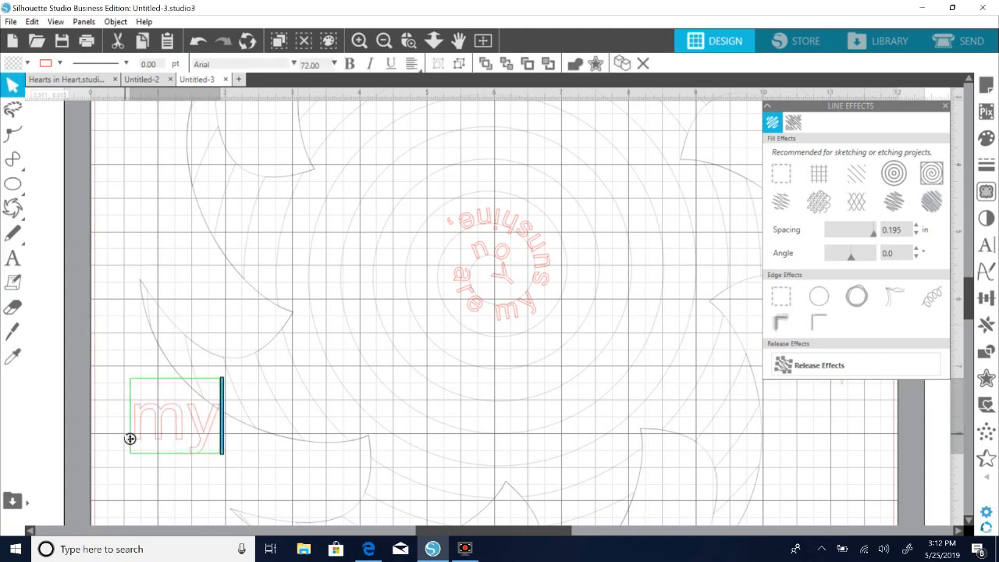
text( only subs)
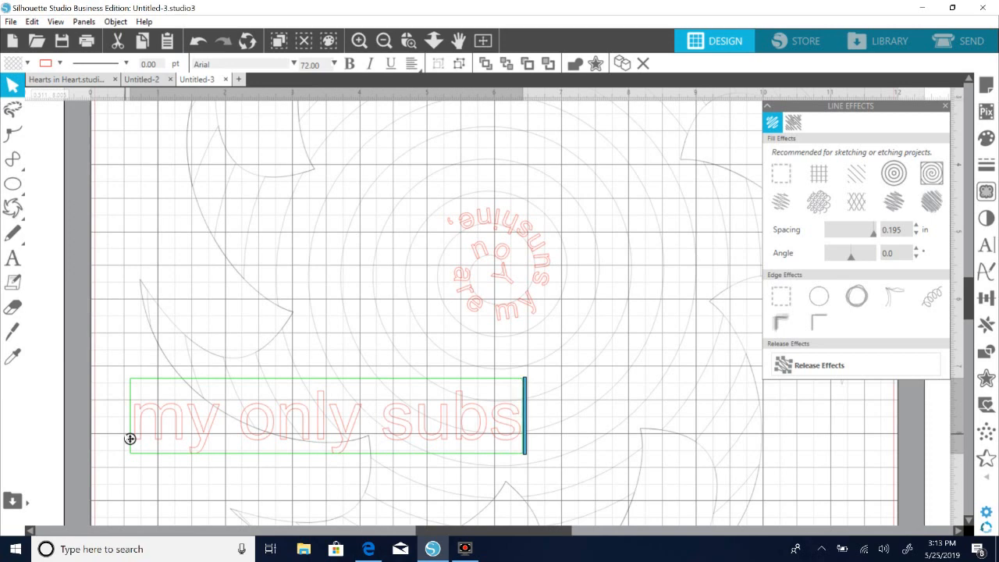
key(BackSpace)
key(BackSpace)
text(nshine)
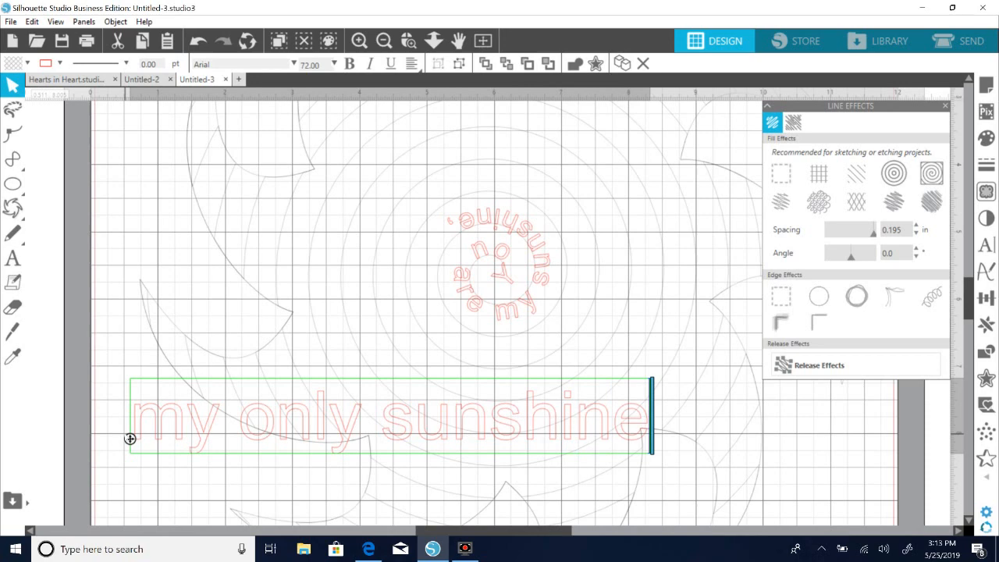
text(.)
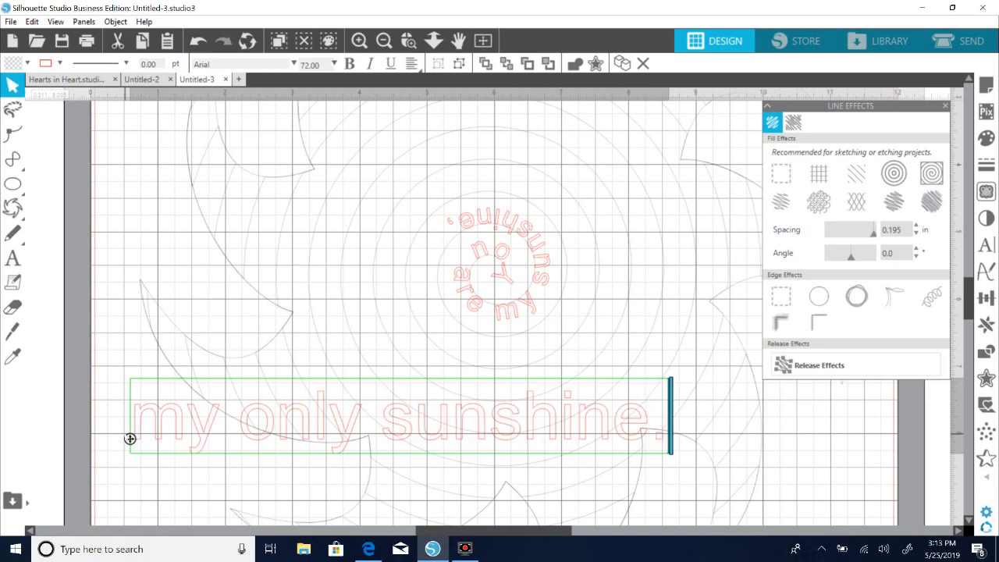
click(129, 438)
drag(183, 436, 164, 453)
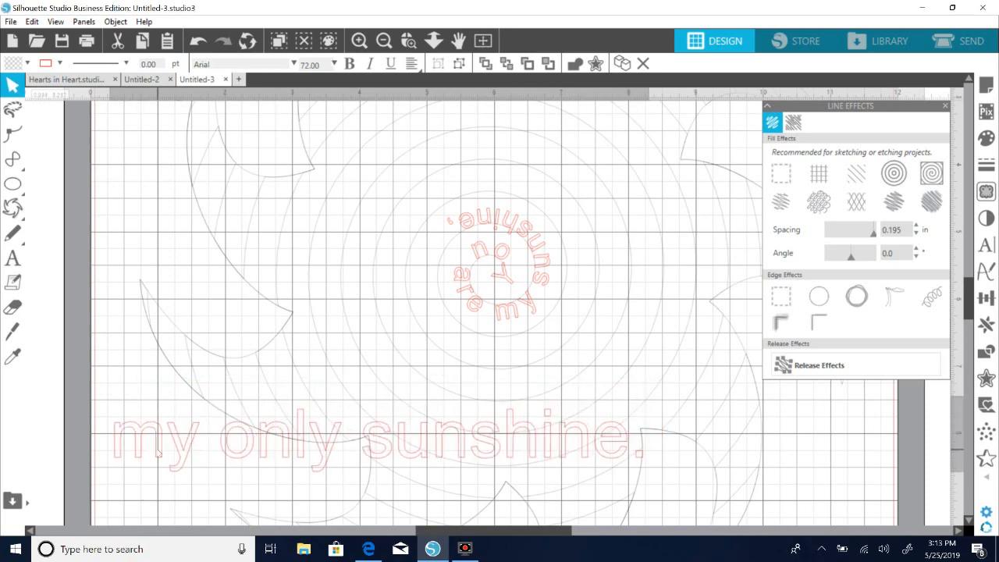
Copy the text style of the lyrics on the spiral to the "my only sunshine." text with the Eyedropper.
click(13, 358)
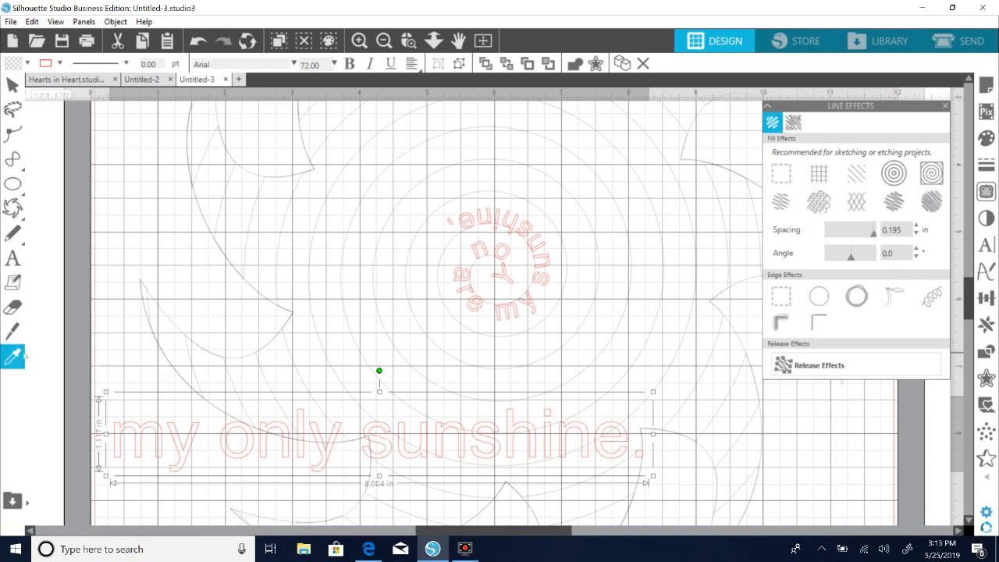
click(511, 256)
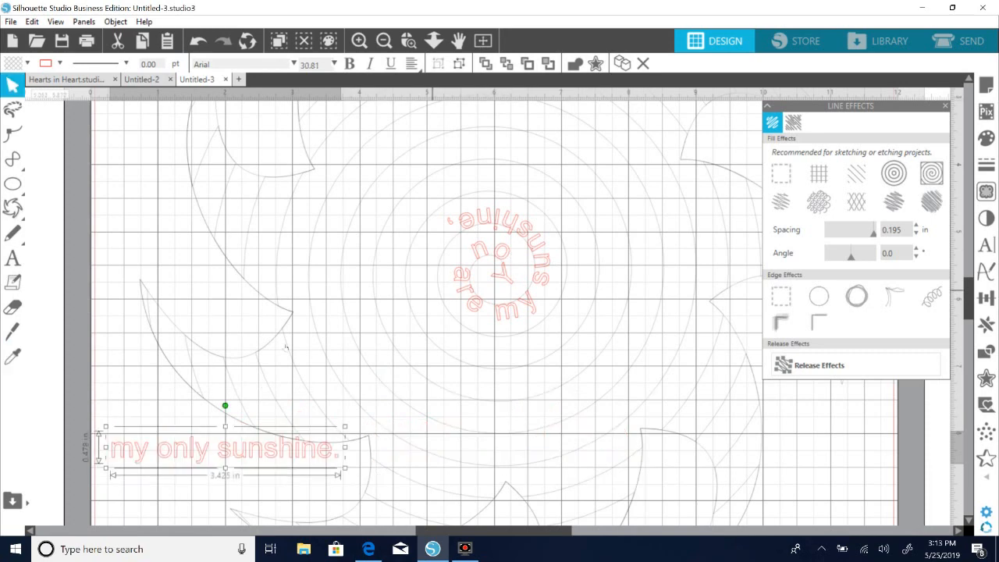
click(171, 493)
Attach the "my only sunshine." text to the spiral right after the first lyric line, offset outward to match its spacing.
click(335, 458)
double_click(110, 457)
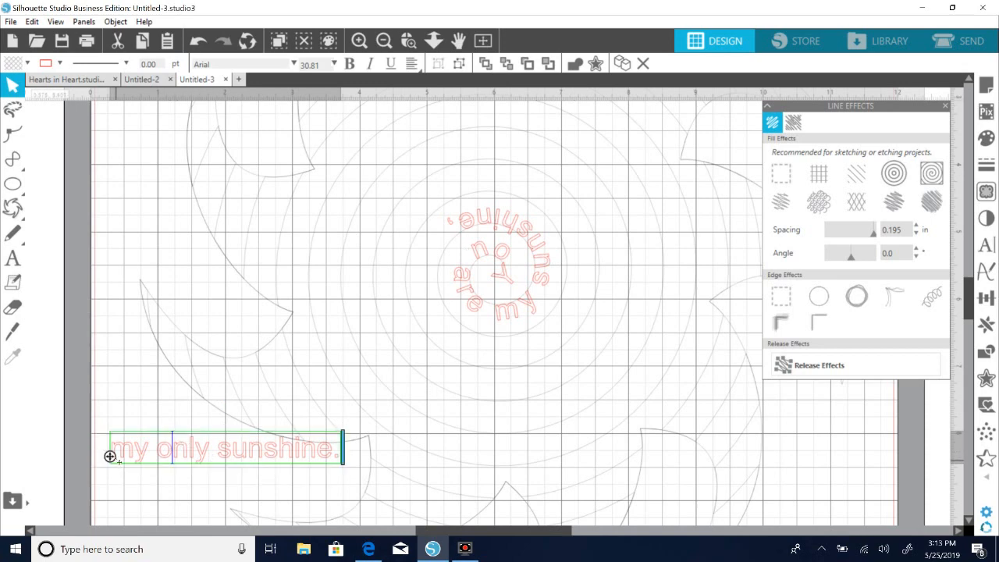
drag(110, 457, 450, 240)
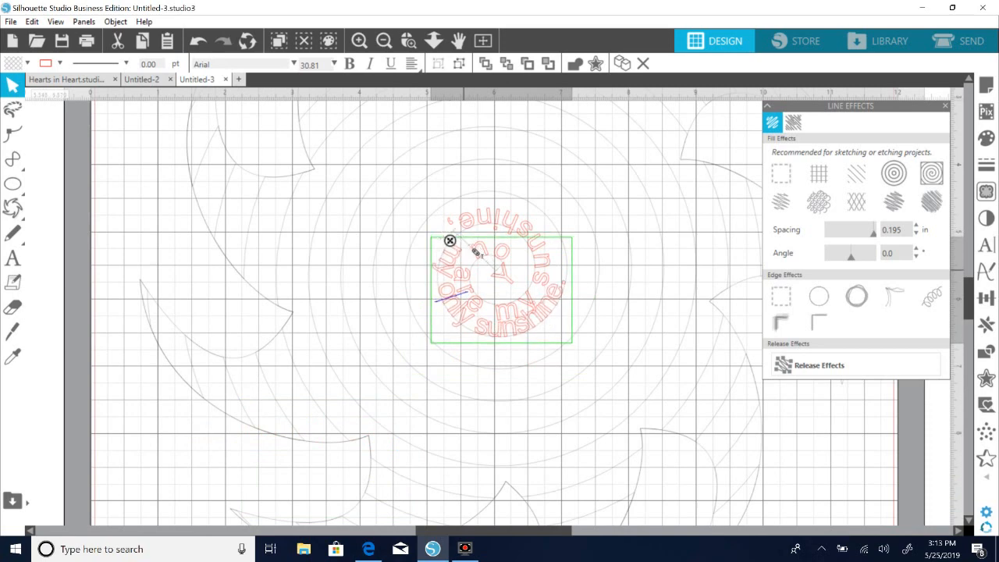
drag(478, 255, 466, 252)
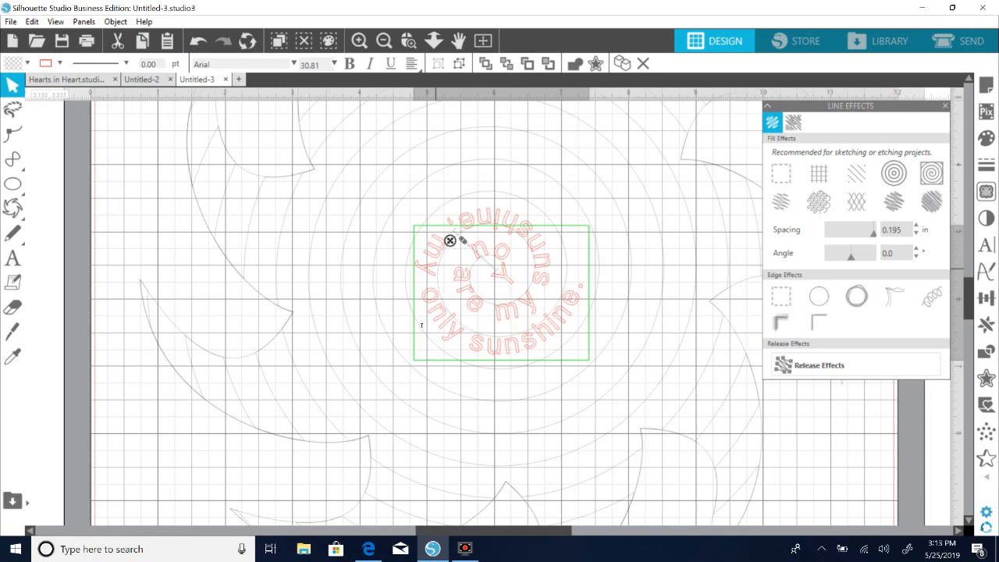
click(457, 232)
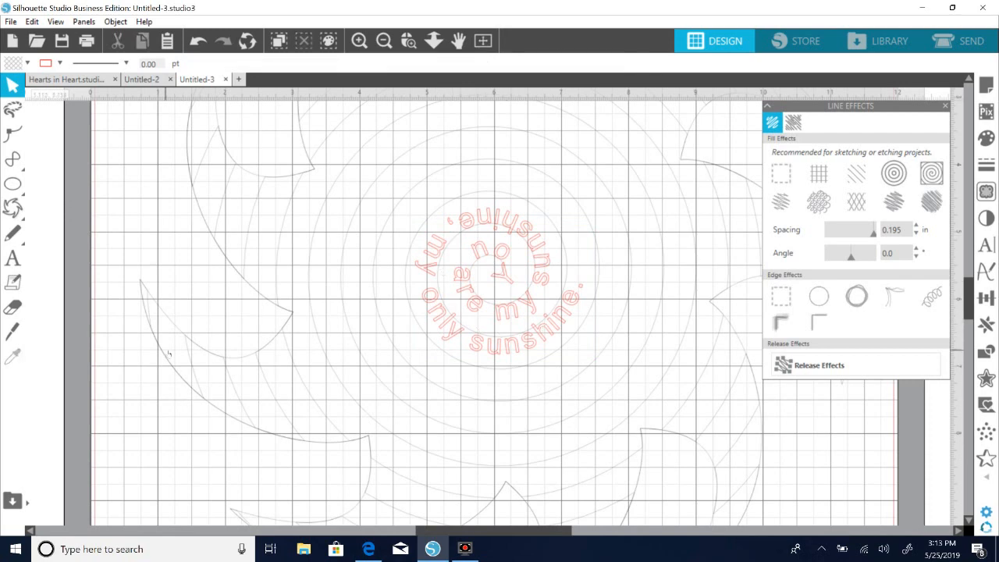
Add the text "You make me happy," in Arial 72 pt over the lower-left part of the sun.
click(12, 307)
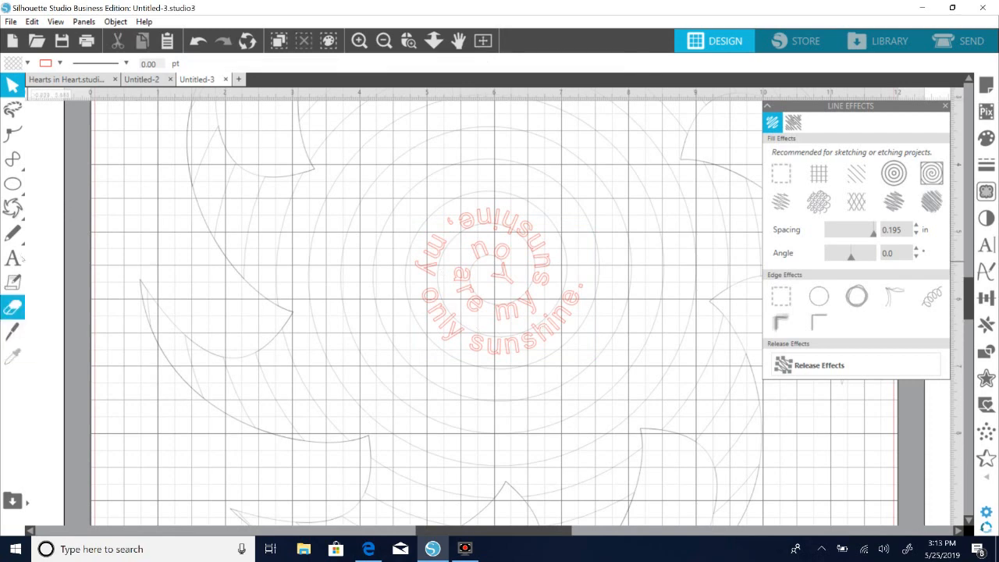
click(13, 258)
click(121, 462)
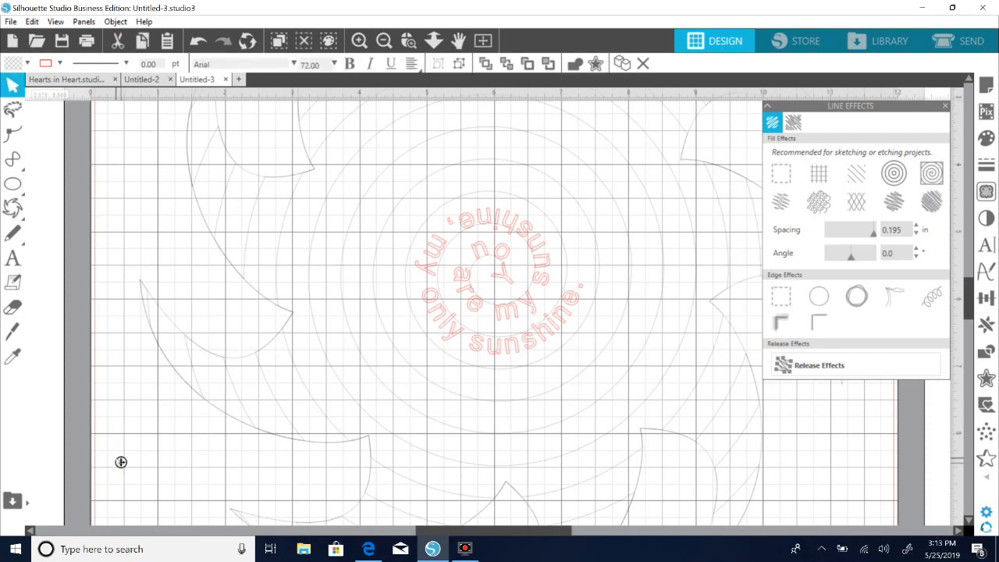
text(You mak)
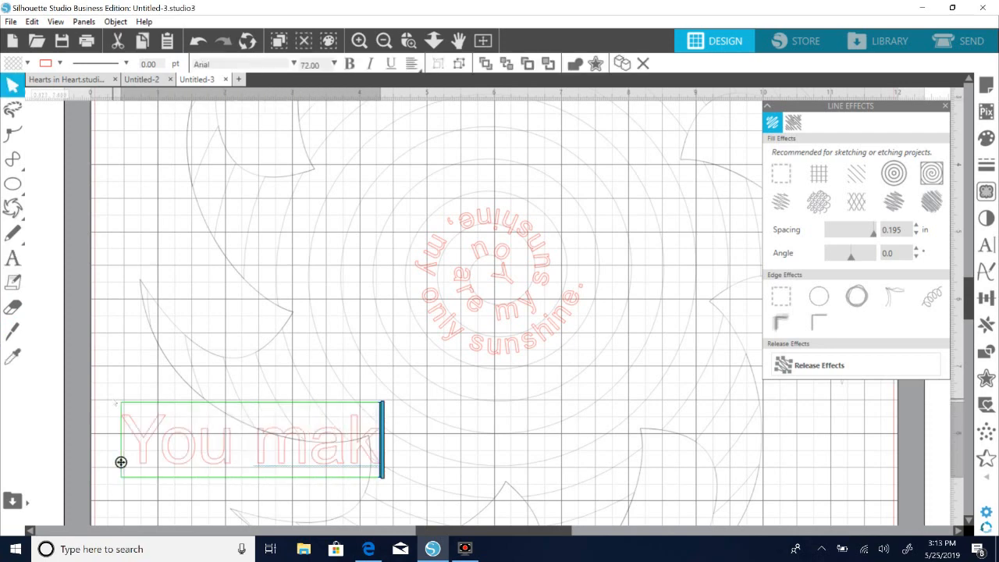
text(e me happy)
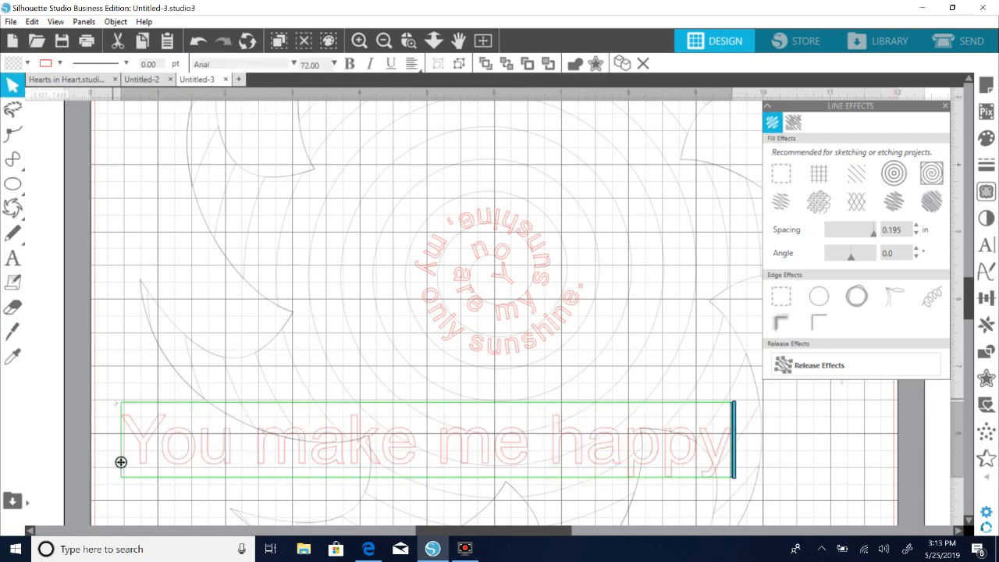
text(,)
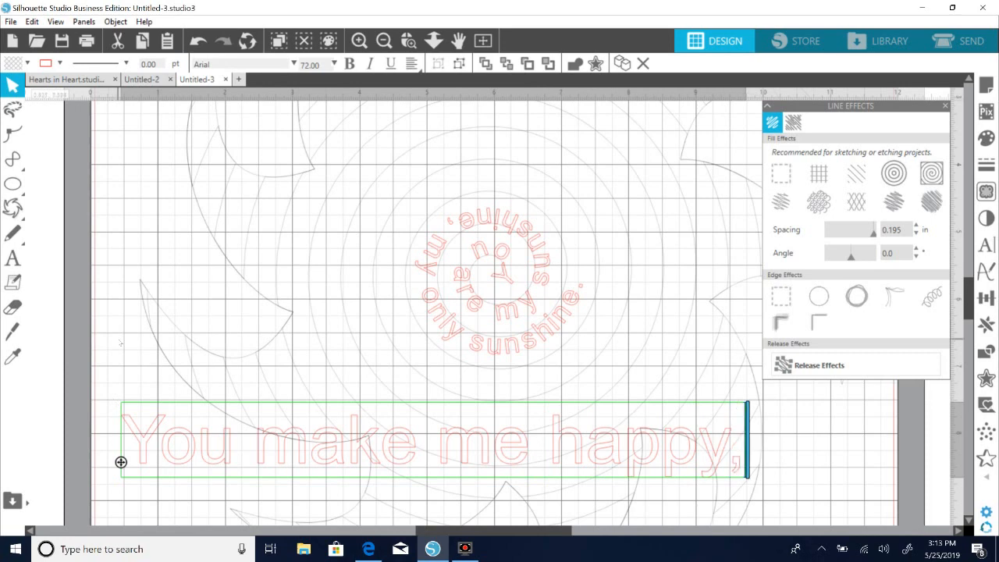
click(106, 325)
Copy the "my only sunshine." text style to "You make me happy," with the Eyedropper and enlarge it slightly to about 32.3 pt.
click(148, 454)
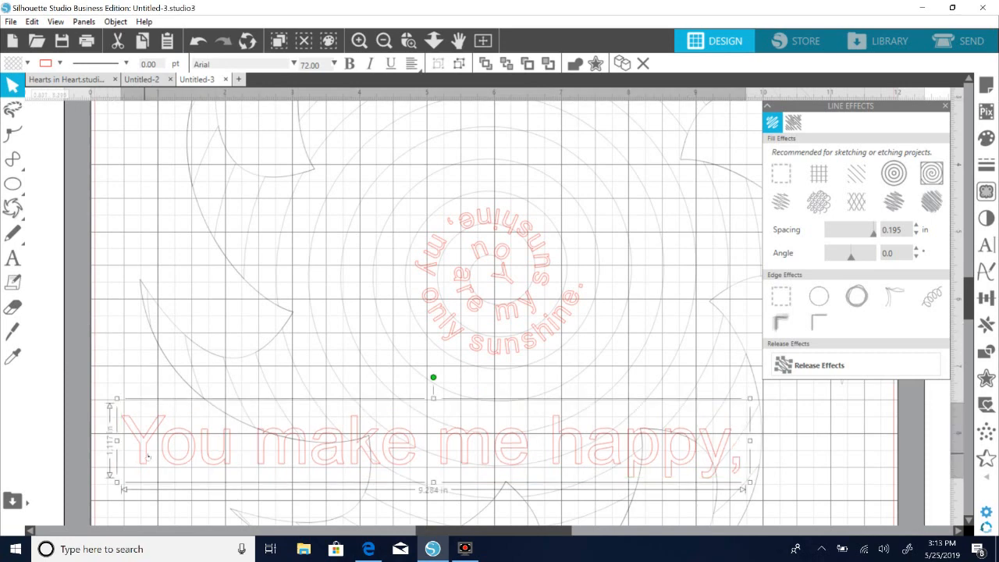
click(14, 355)
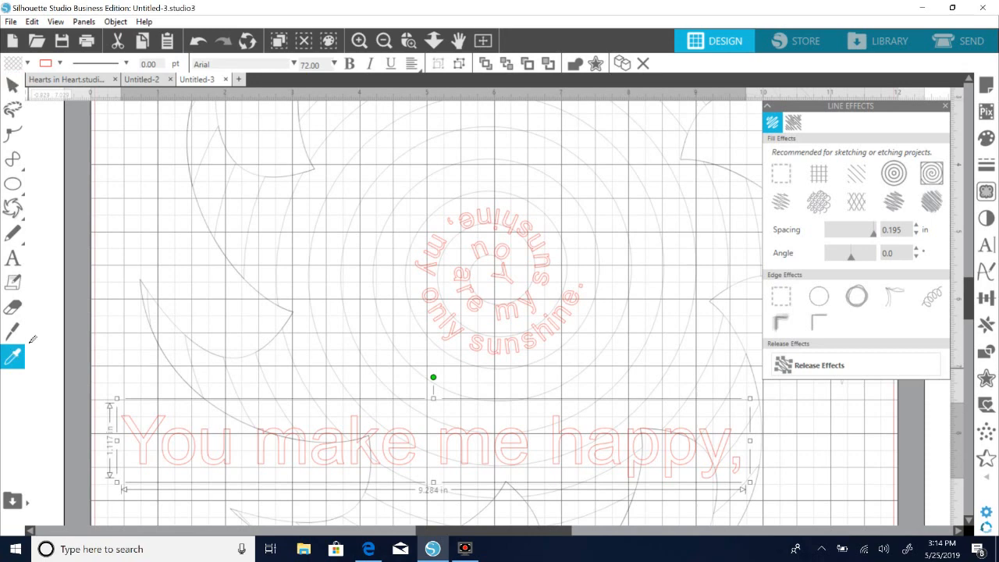
click(581, 304)
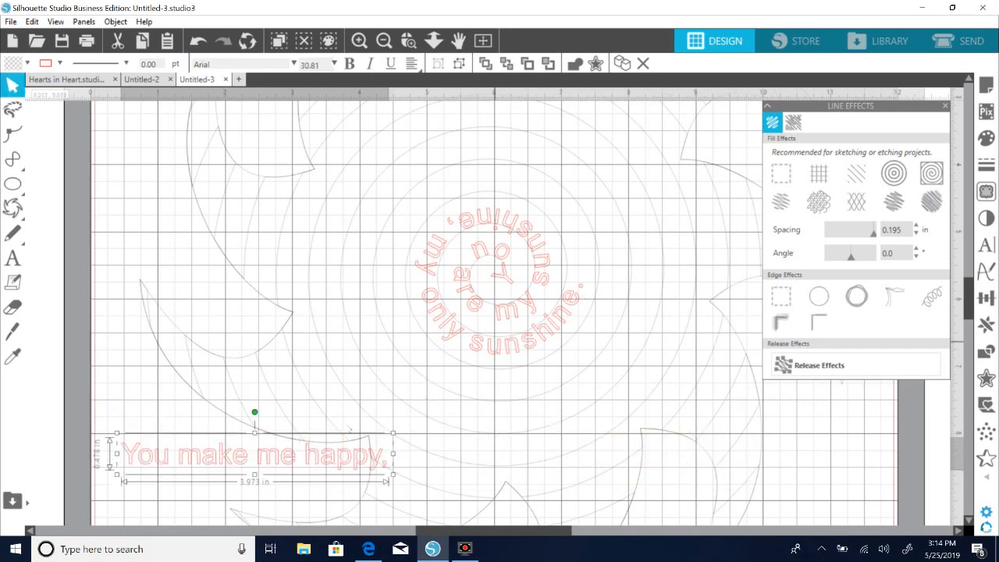
drag(284, 452, 252, 445)
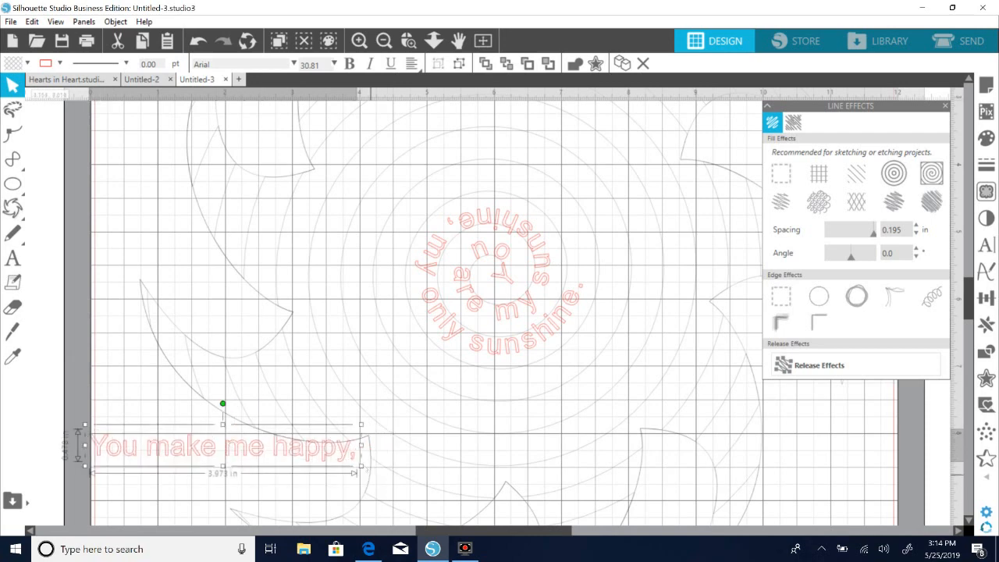
drag(361, 466, 375, 469)
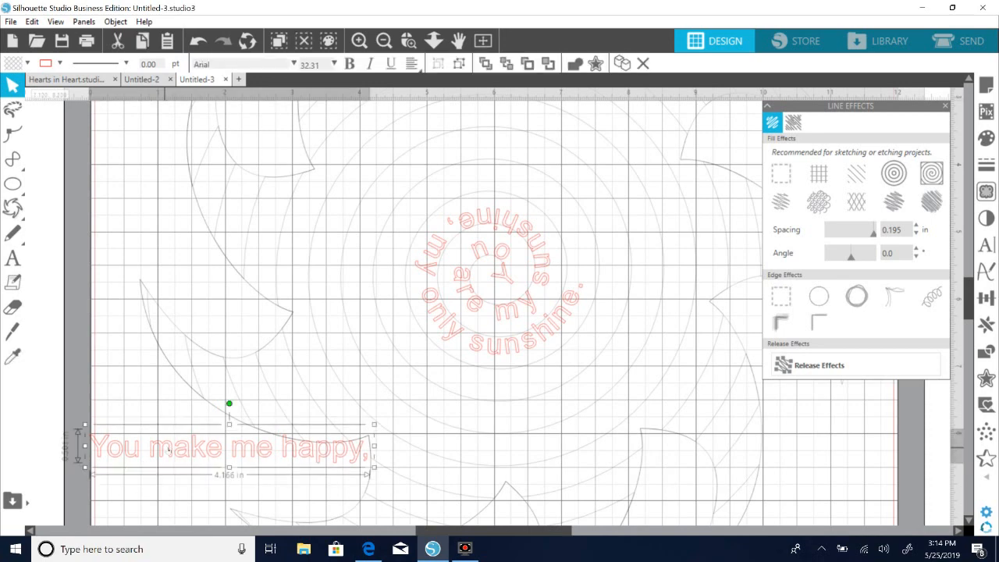
Attach "You make me happy," to the spiral right after "my only sunshine." and offset it outward to clear the inner lyrics.
double_click(90, 451)
drag(89, 455, 361, 394)
drag(416, 380, 566, 272)
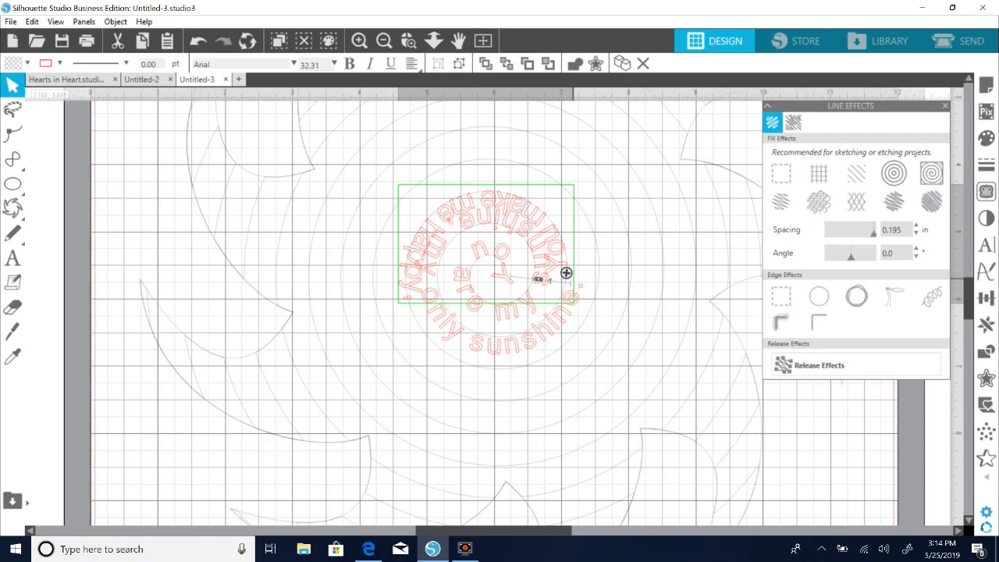
drag(544, 284, 566, 283)
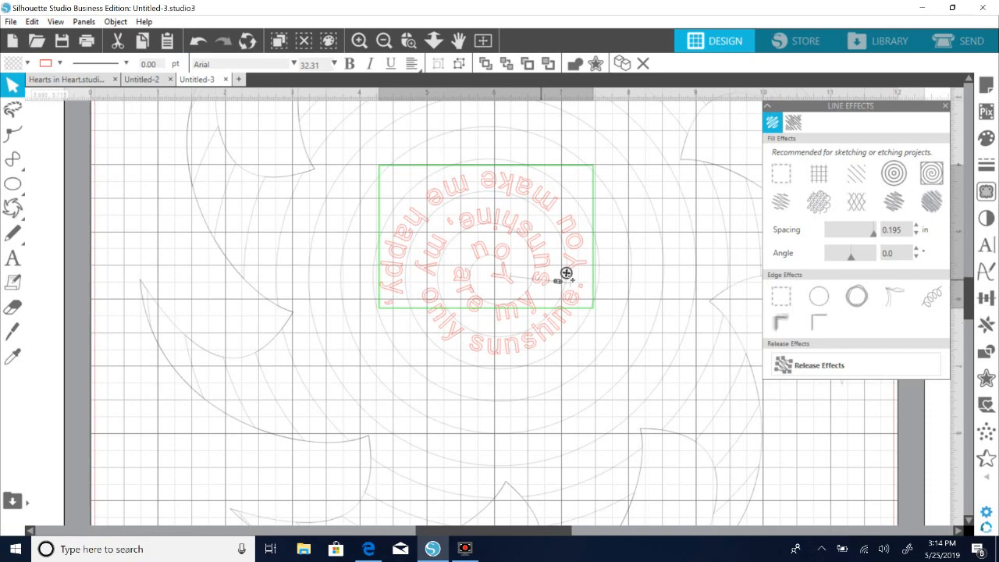
drag(571, 274, 567, 266)
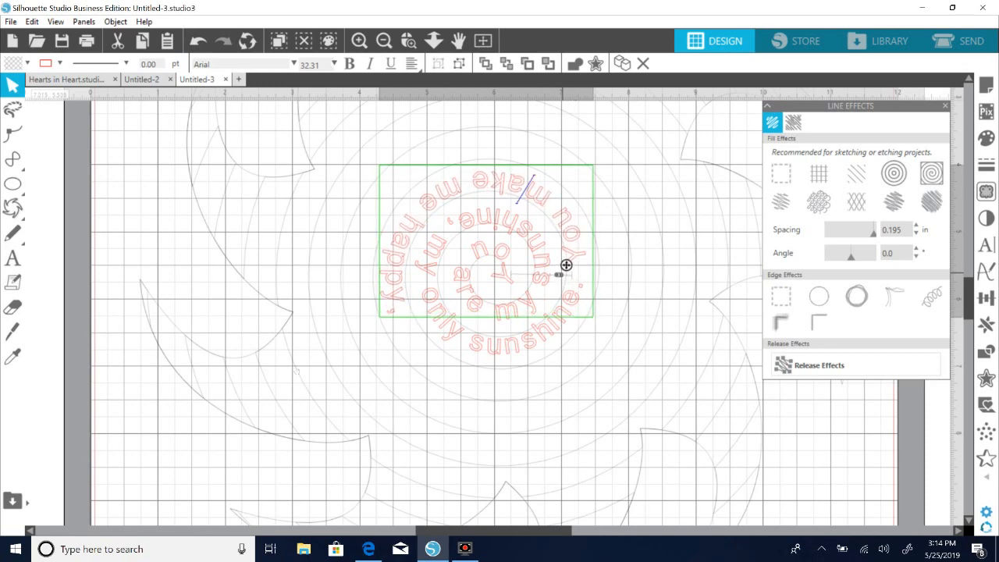
Add the text "when skies are grey." in Arial 72 pt at the page's edge beside the lower-left sun rays.
click(12, 262)
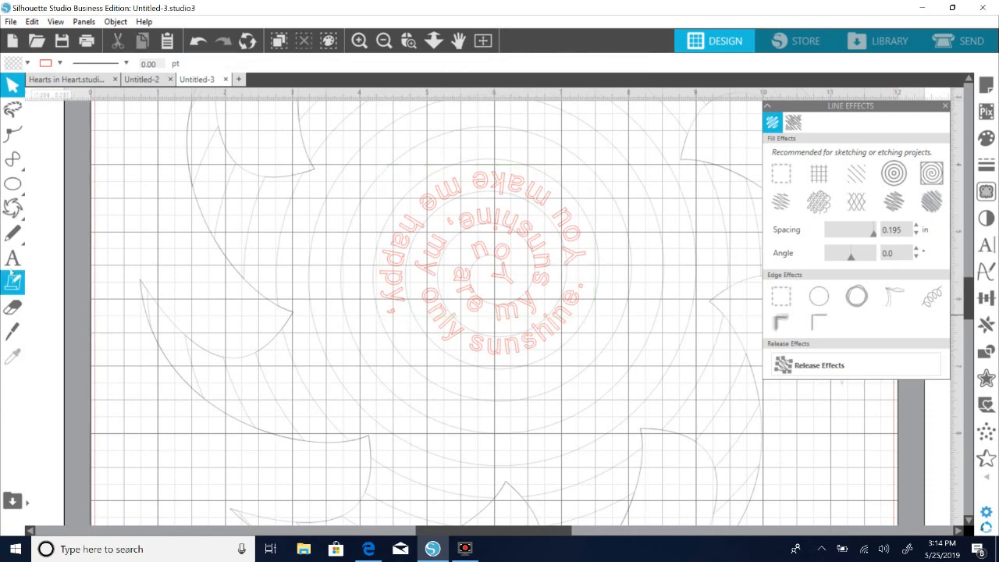
click(92, 409)
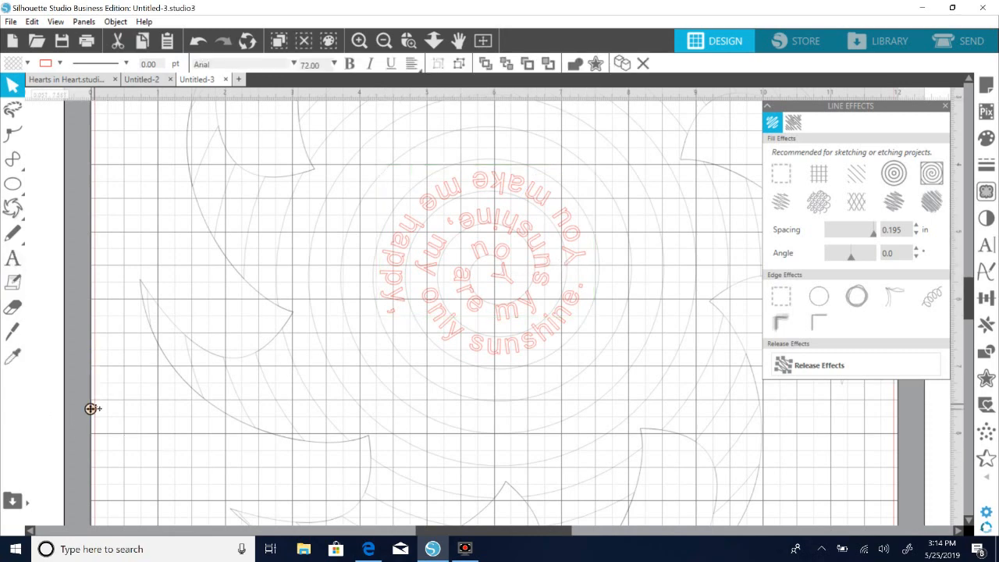
text(when sk)
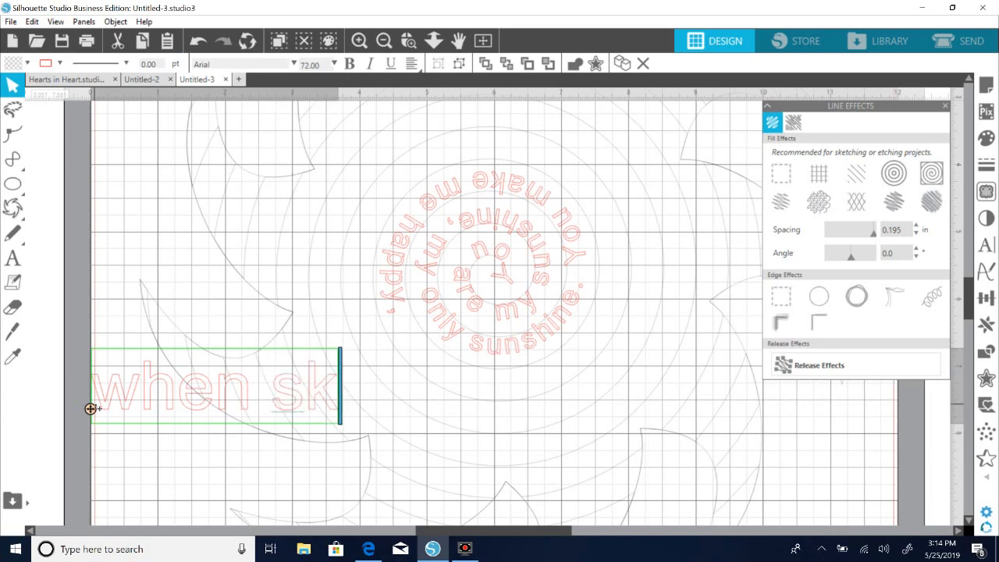
text(ies are gr)
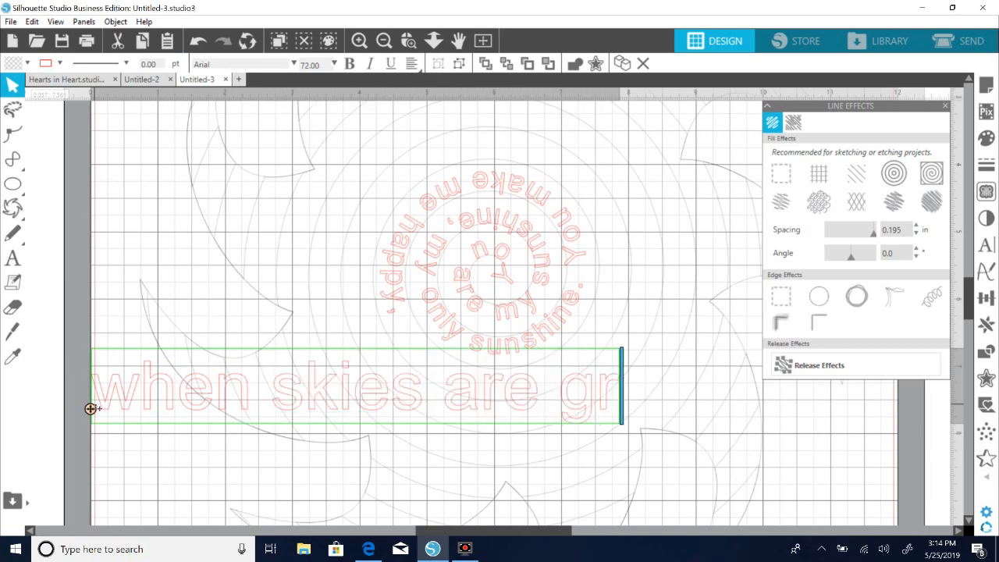
text(ey.)
Copy the "You make me happy," text style to "when skies are grey." with the Eyedropper and enlarge it slightly to about 33.7 pt.
click(91, 408)
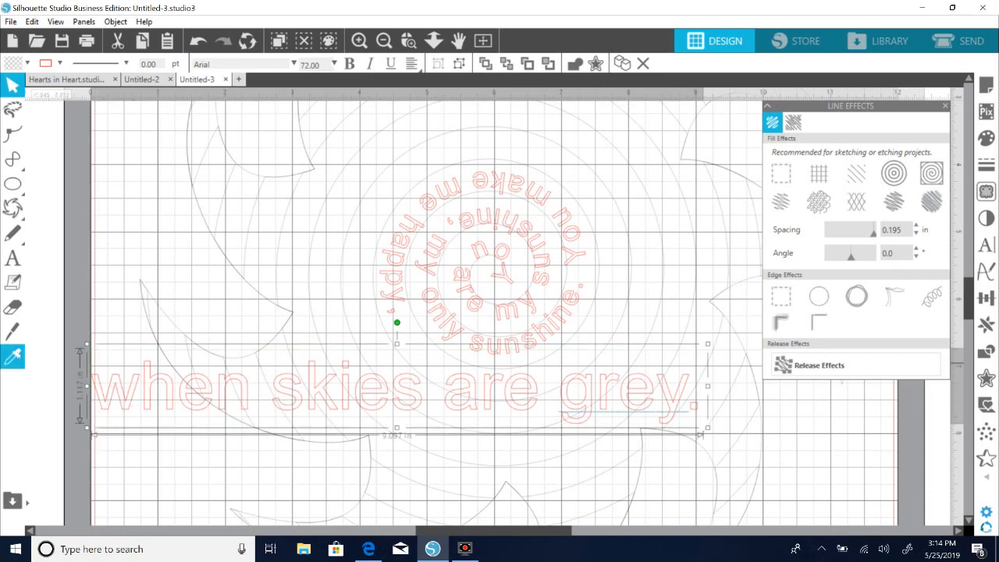
click(14, 356)
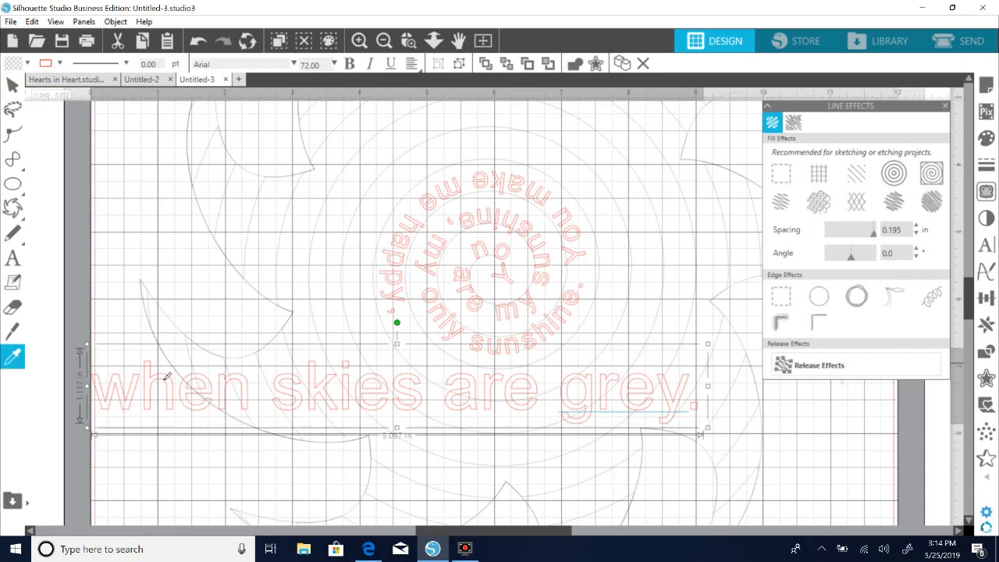
click(394, 303)
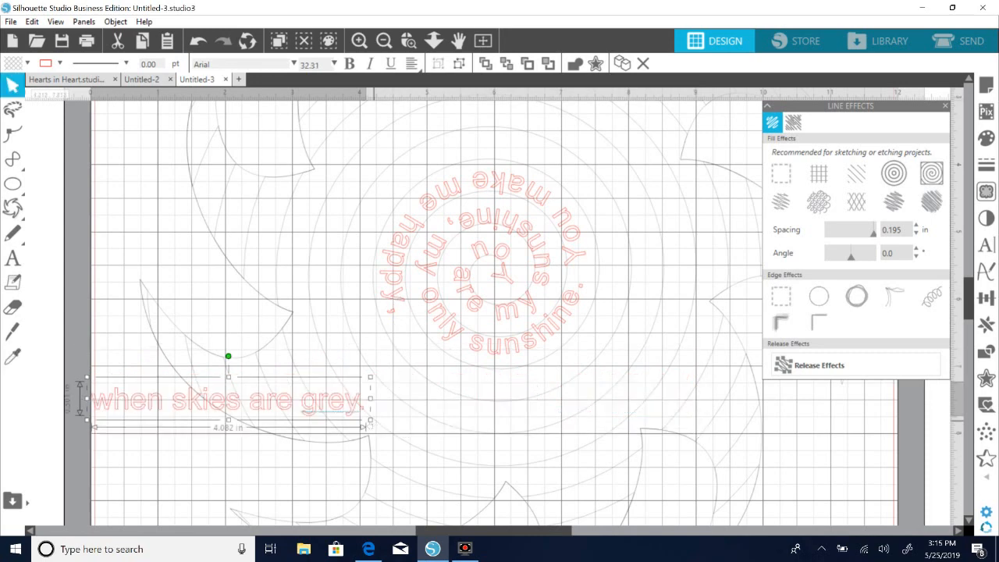
drag(370, 420, 382, 423)
click(166, 450)
Attach "when skies are grey." to the spiral right after "You make me happy," and fine-tune its starting point and outward offset.
double_click(91, 406)
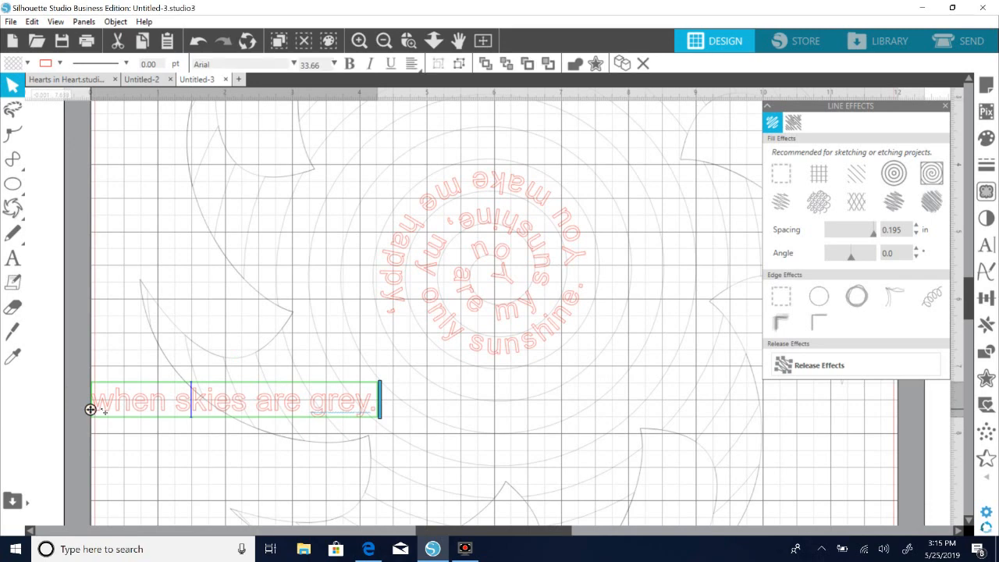
drag(91, 409, 178, 405)
drag(178, 404, 416, 320)
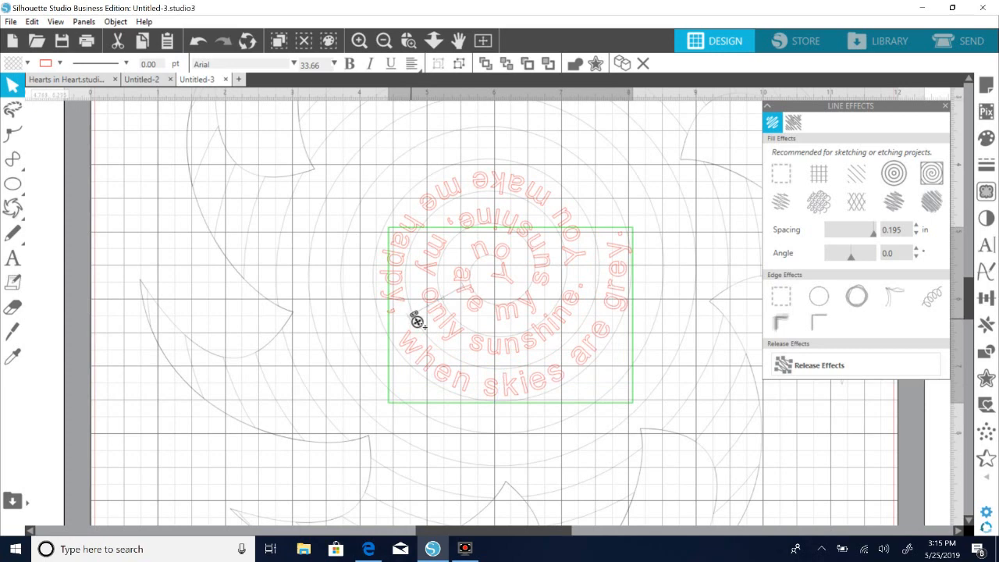
drag(413, 319, 412, 313)
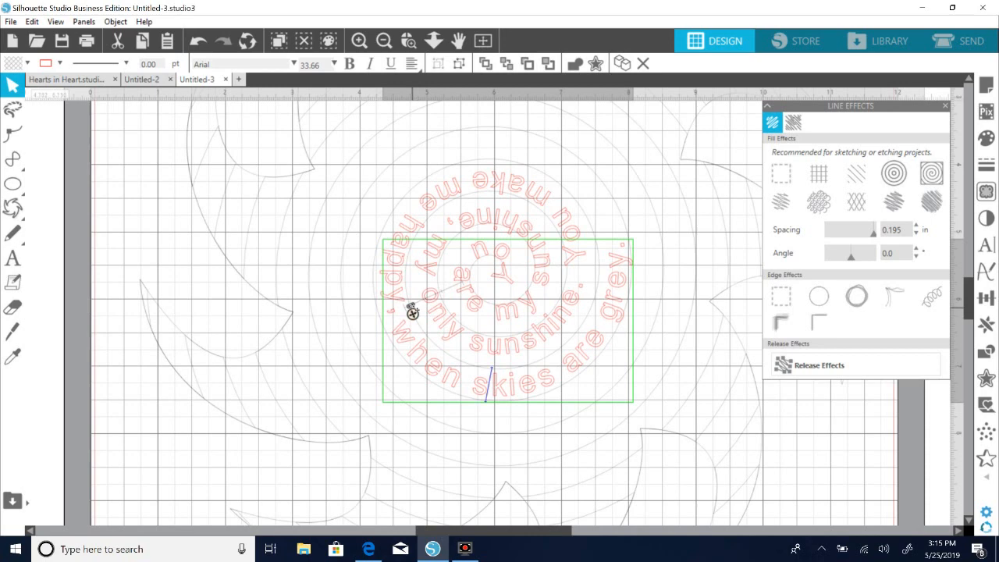
drag(412, 305, 412, 313)
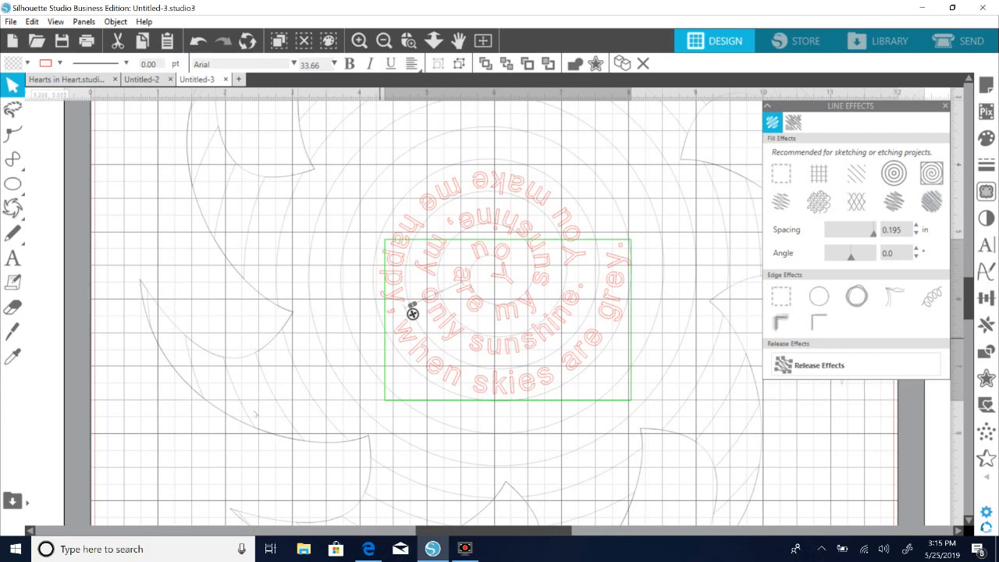
click(147, 455)
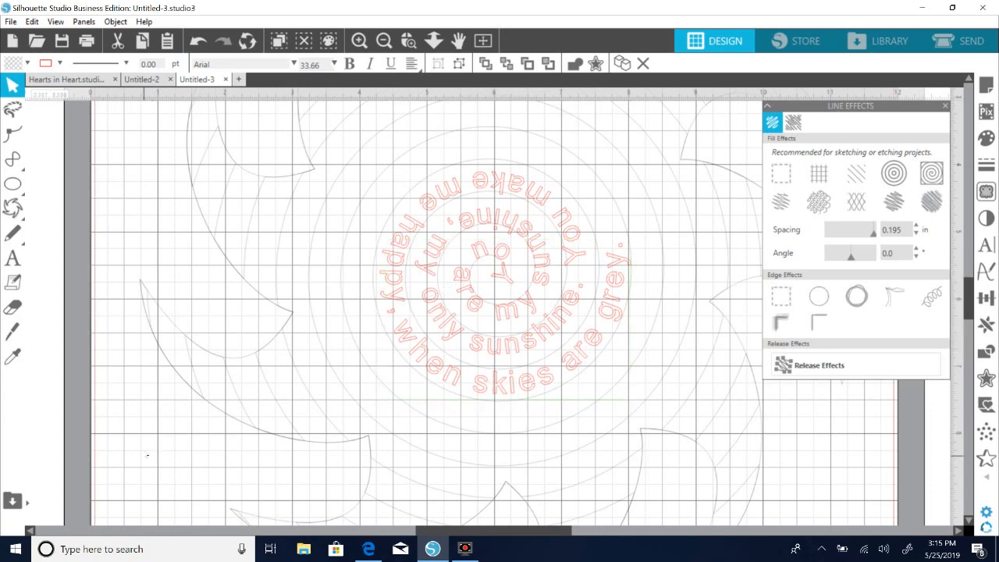
Add the text "You'll never know dear," in Arial 72 pt over the lower-left part of the sun.
click(12, 258)
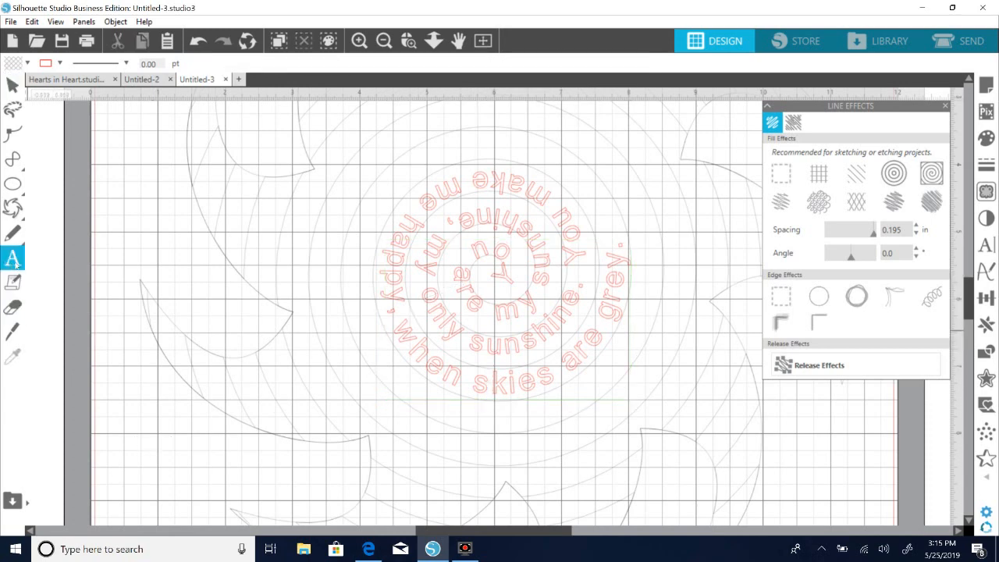
click(106, 416)
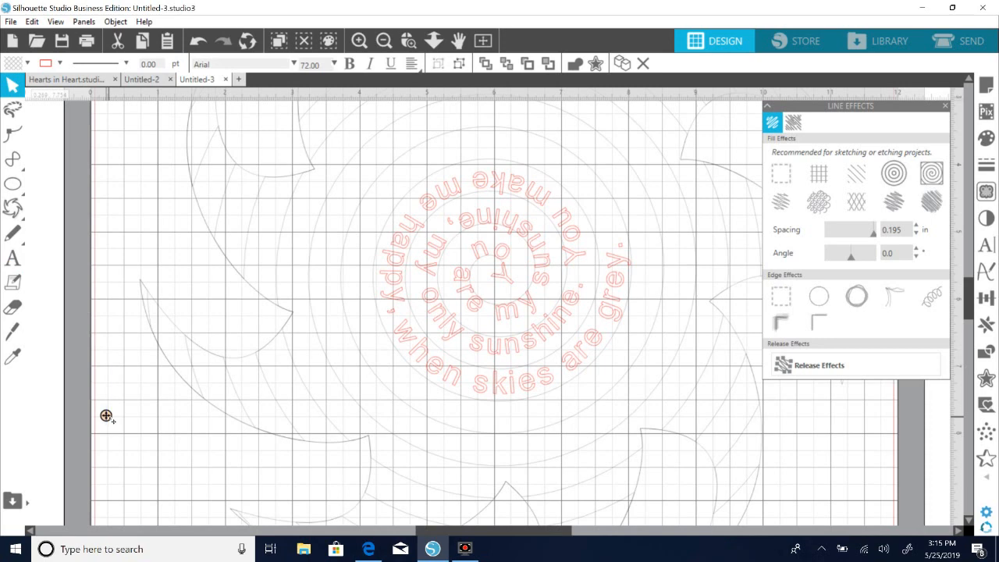
text(You'l)
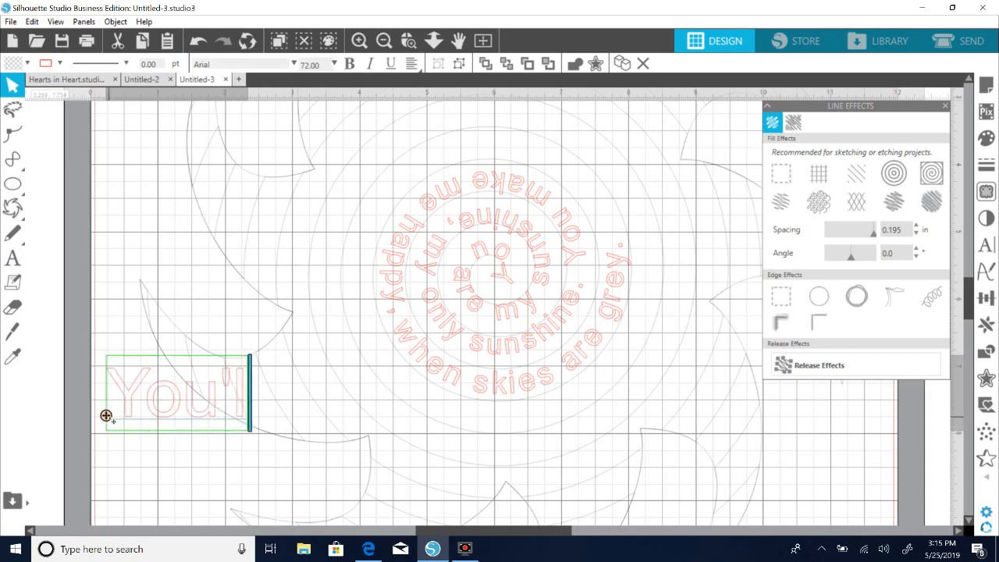
text(l never know)
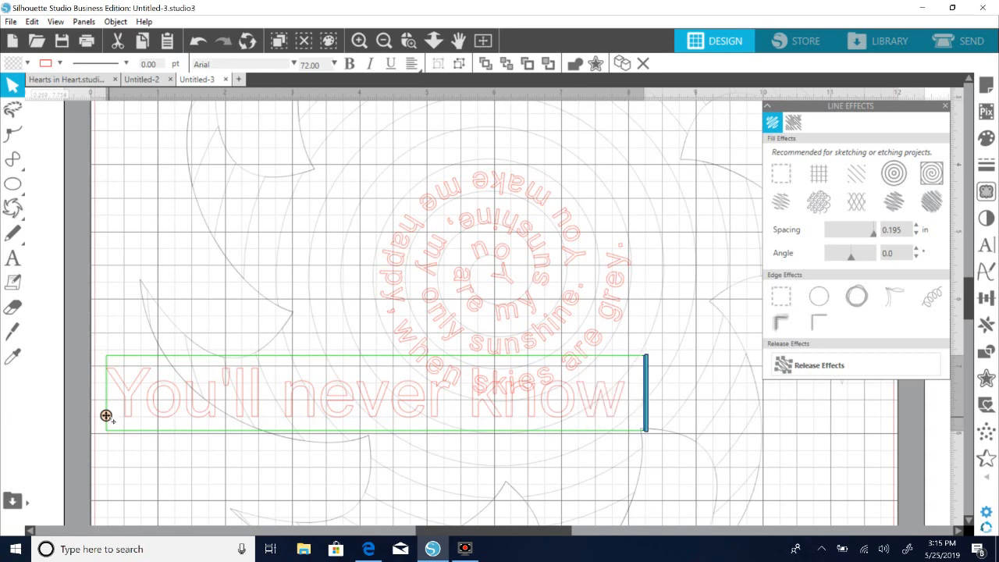
key(Return)
text(dear,)
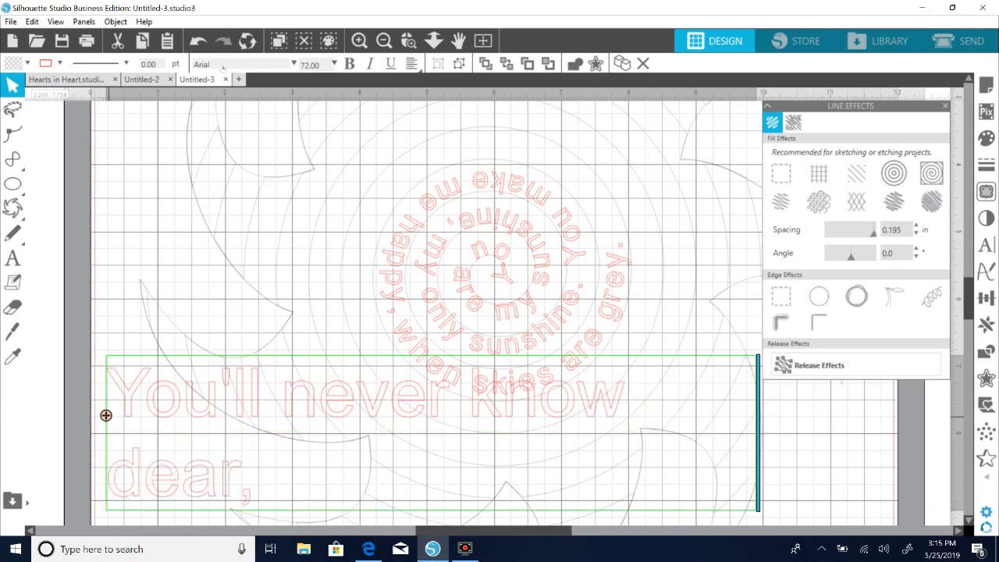
click(112, 173)
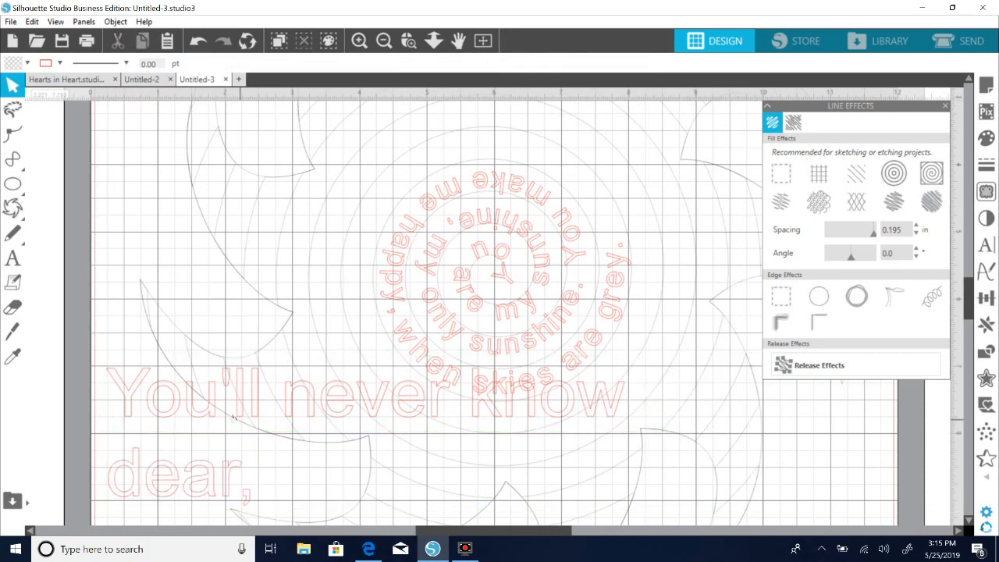
Widen the text box of "You'll never know dear," so the whole lyric fits on a single line.
drag(176, 412, 144, 400)
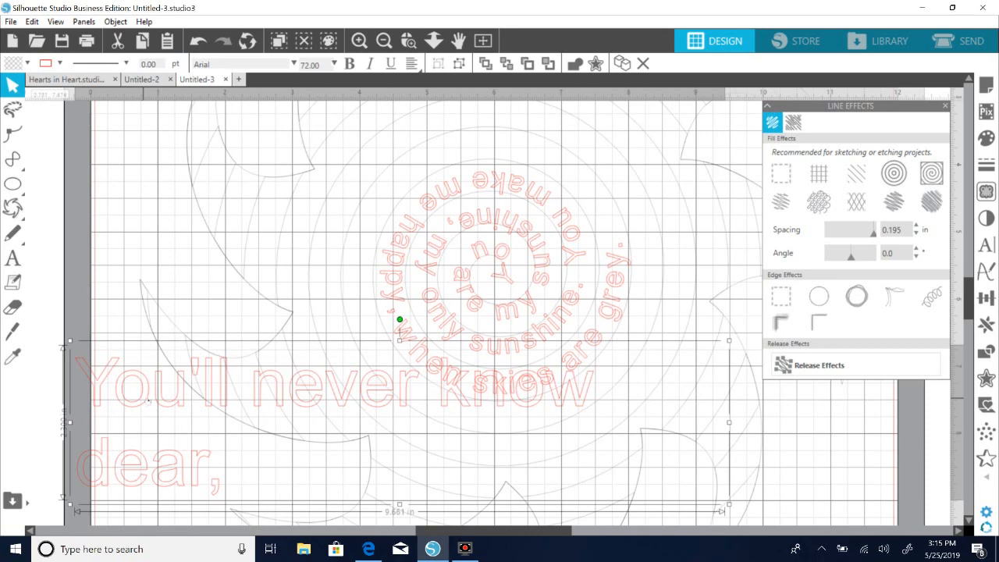
double_click(147, 399)
drag(730, 430, 779, 425)
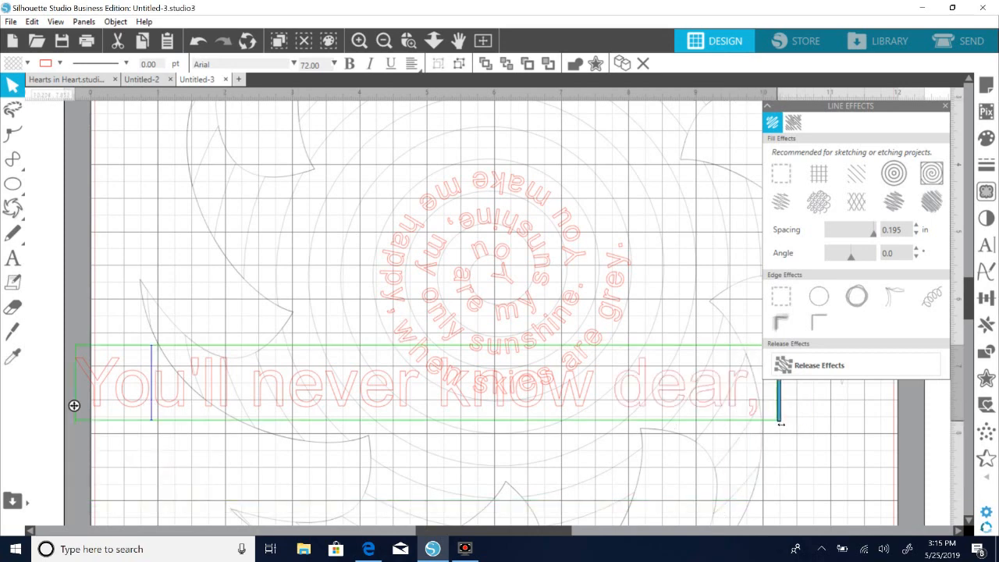
click(158, 414)
Move "You'll never know dear," below the spiral lyrics and copy the "when skies are grey." text style to it with the Eyedropper.
drag(156, 403, 164, 440)
click(13, 356)
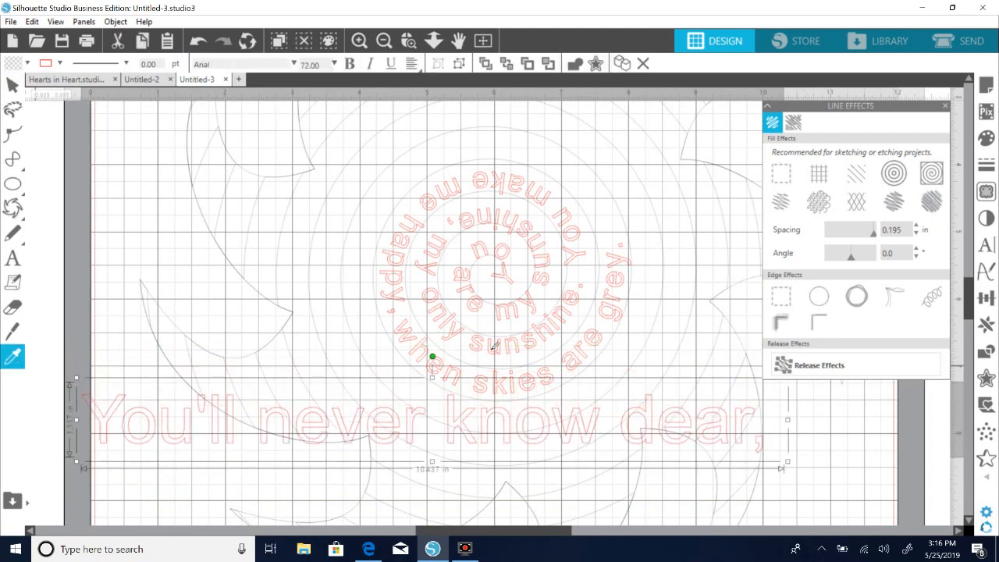
click(620, 311)
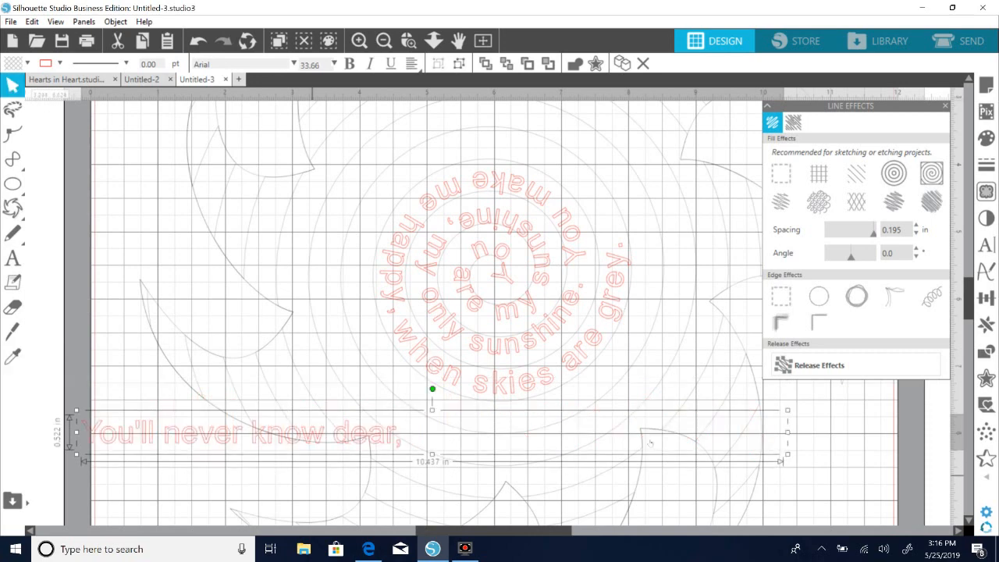
Shrink the text box of "You'll never know dear," to the length of the lyric and close the Line Effects panel.
double_click(300, 438)
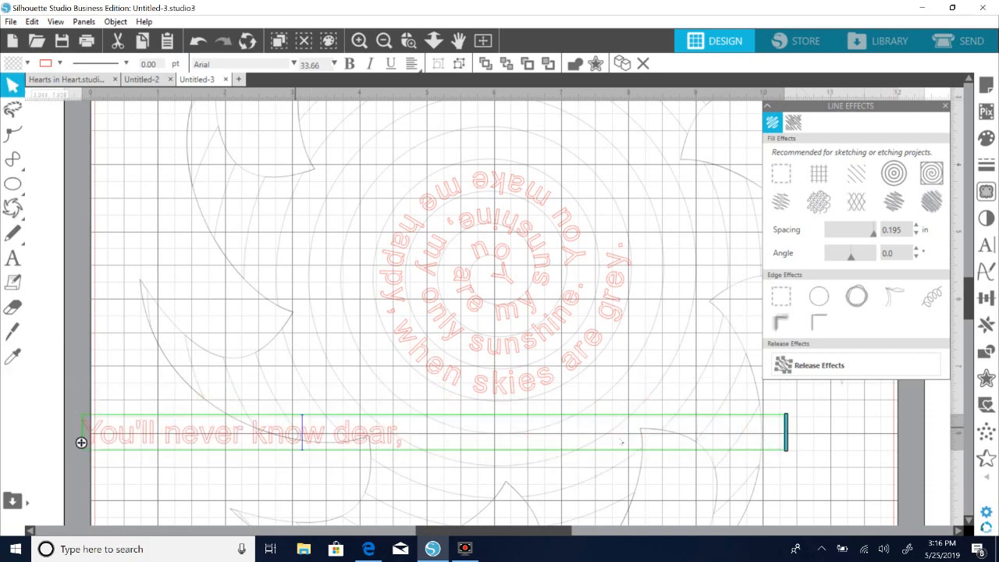
drag(757, 433, 414, 436)
click(251, 489)
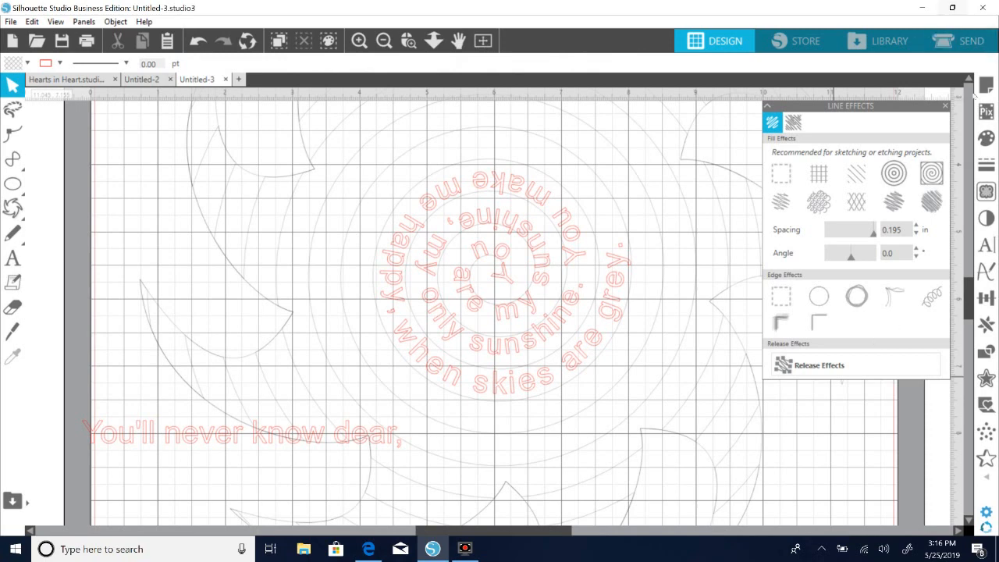
click(947, 107)
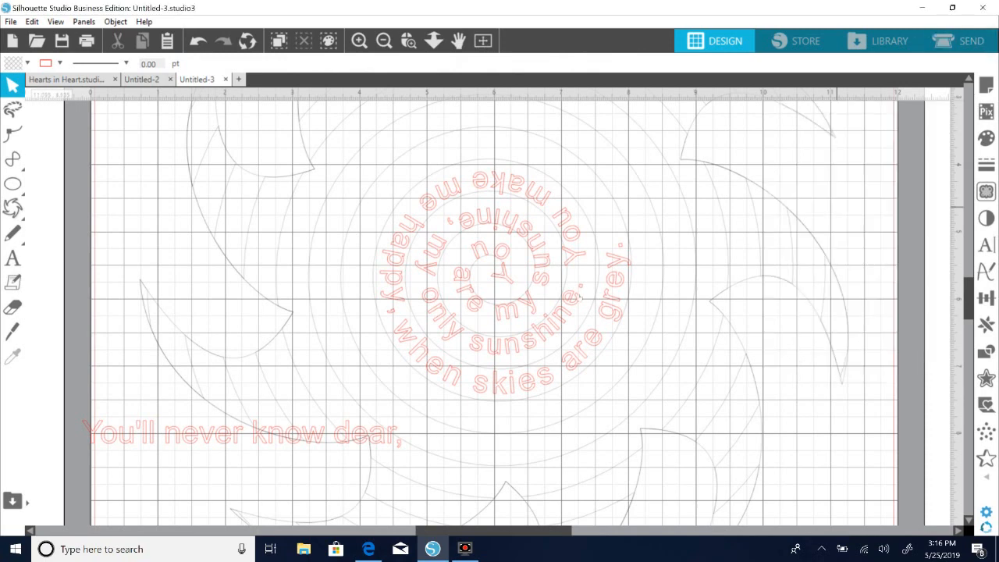
Attach "You'll never know dear," to the spiral right after "when skies are grey." and offset it outward to sit between the rings.
click(81, 439)
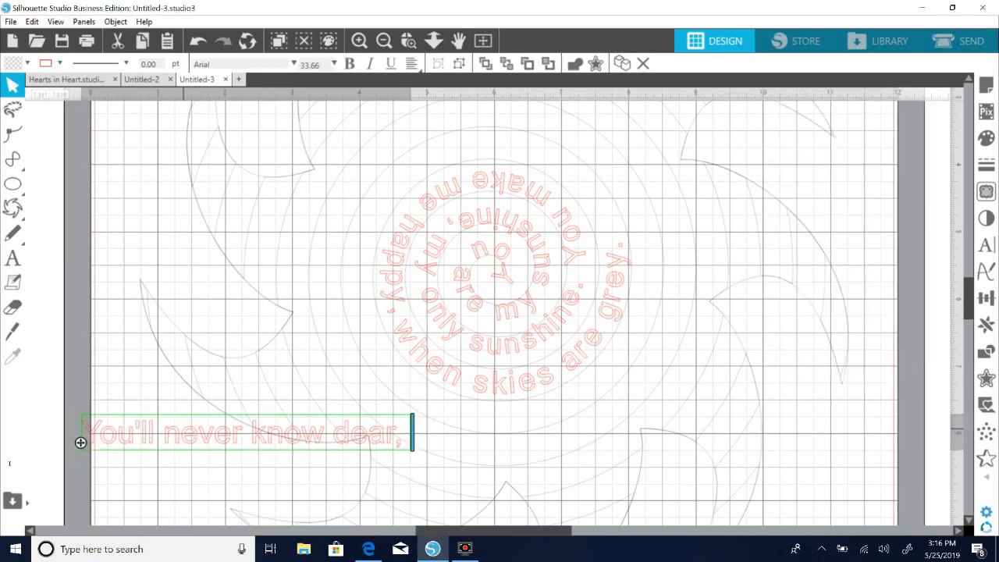
drag(81, 443, 446, 399)
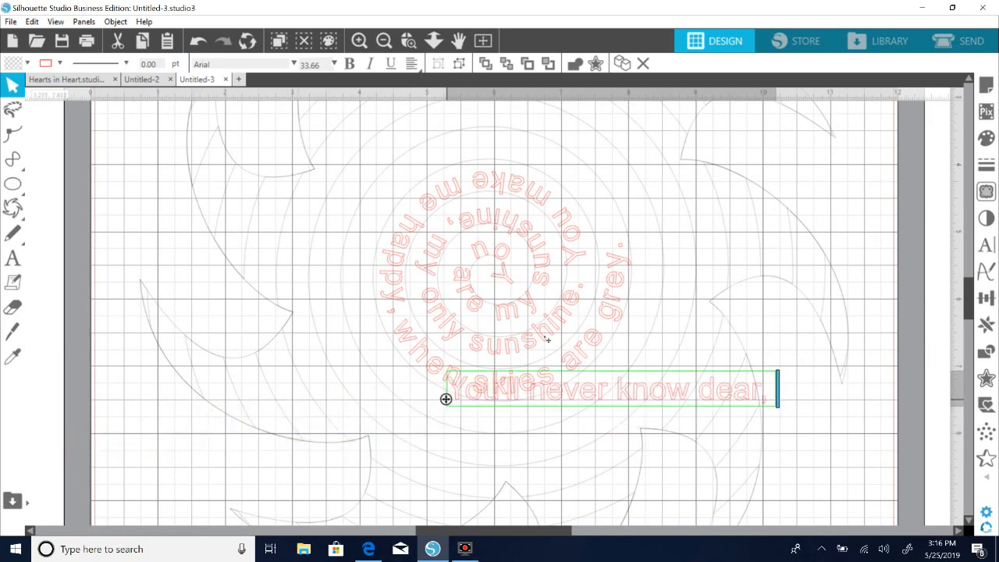
drag(615, 245, 570, 252)
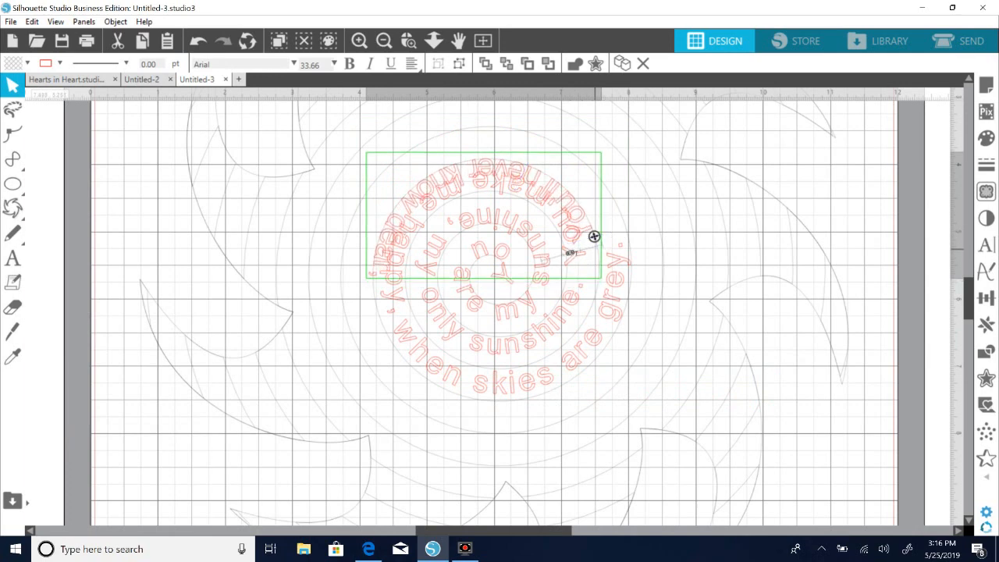
drag(572, 250, 585, 249)
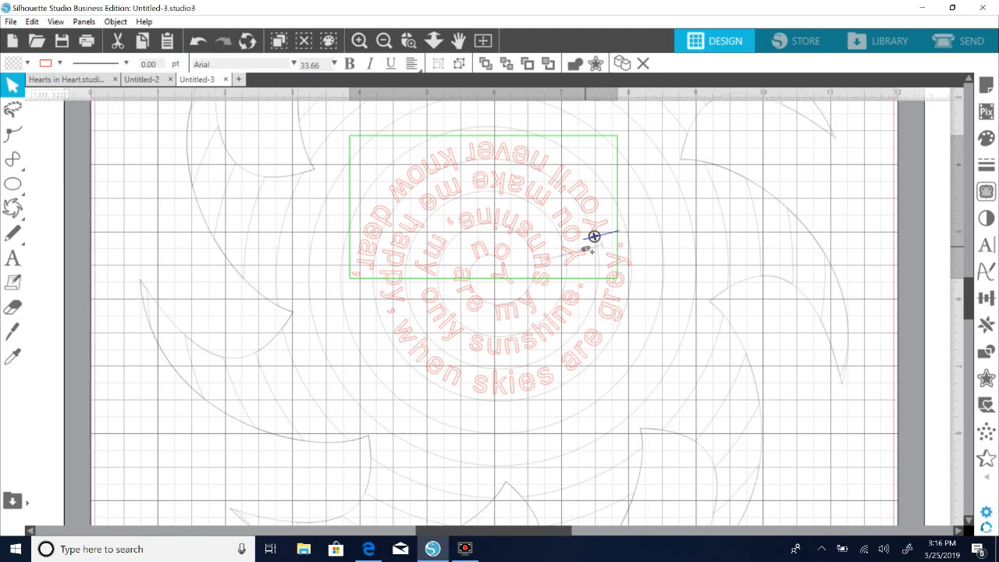
drag(600, 250, 608, 248)
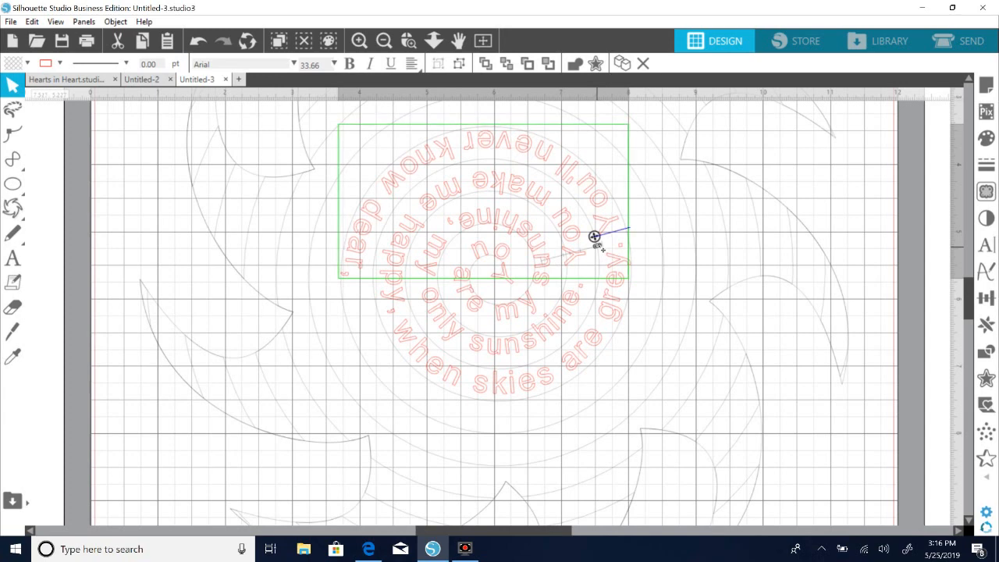
drag(601, 248, 602, 250)
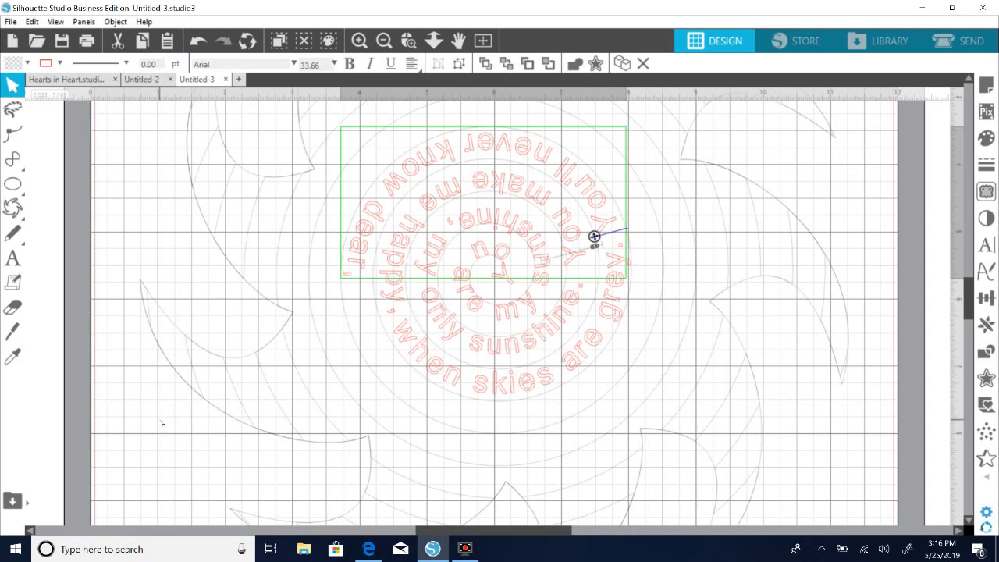
click(132, 418)
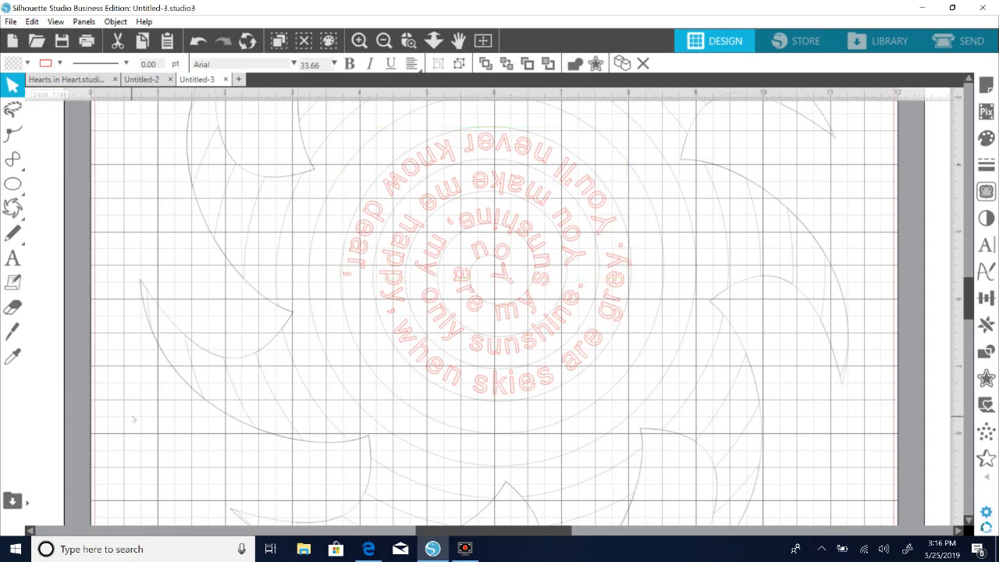
Add the text "how much I love you." in Arial 72 pt over the lower-left part of the sun.
click(12, 258)
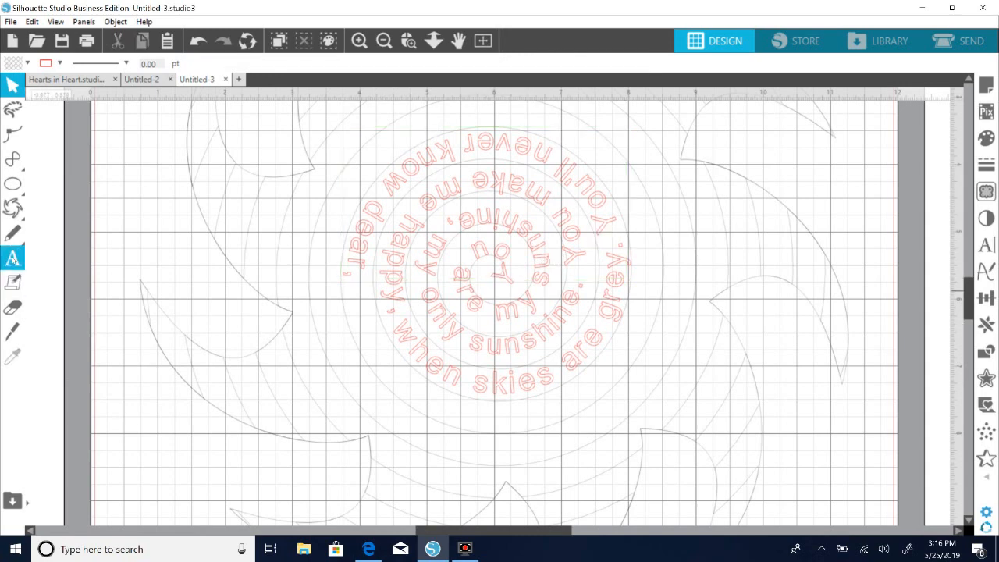
click(98, 390)
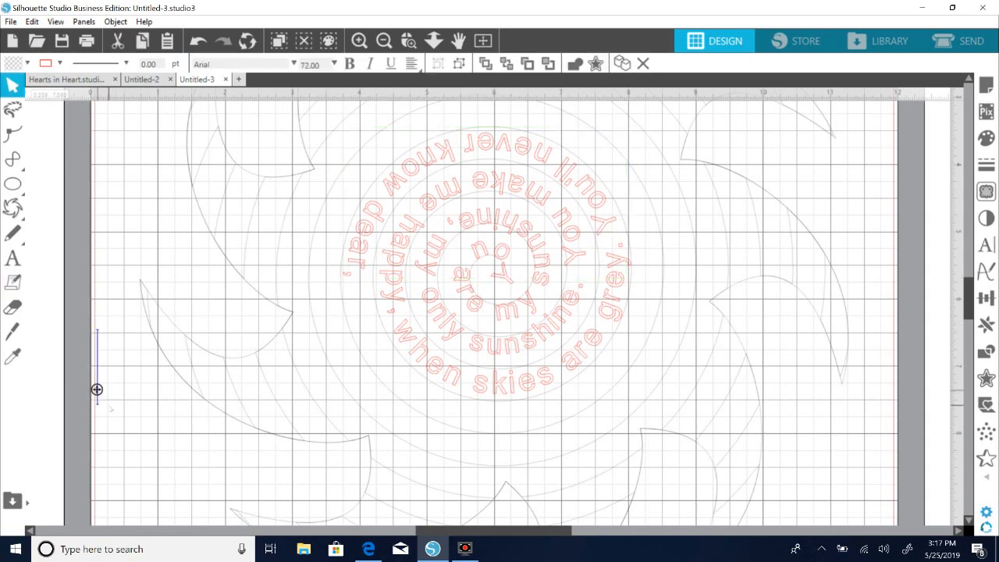
text(how much)
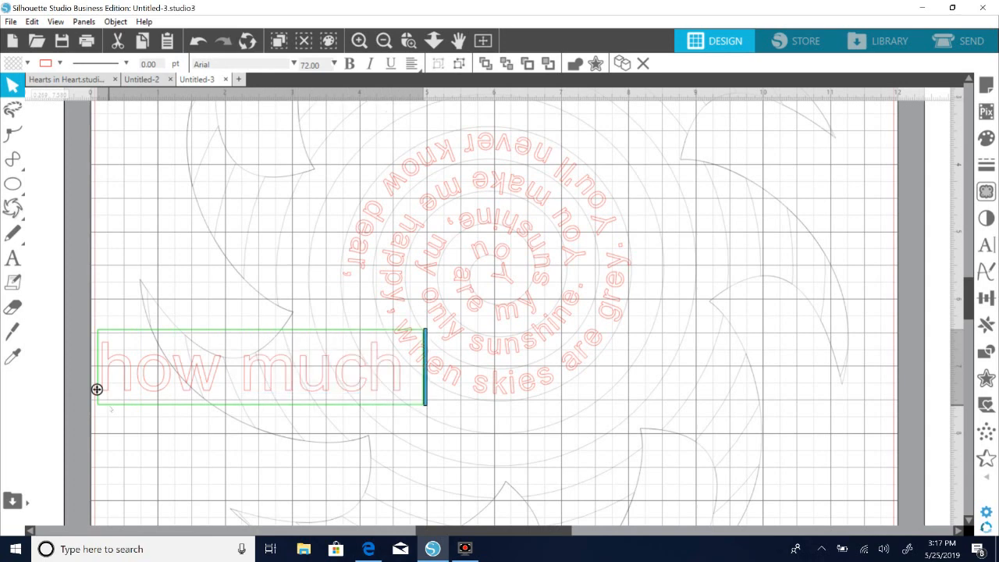
text( I love you.)
Move "how much I love you." below the spiral lyrics and copy the "You'll never know dear," text style to it with the Eyedropper.
click(161, 391)
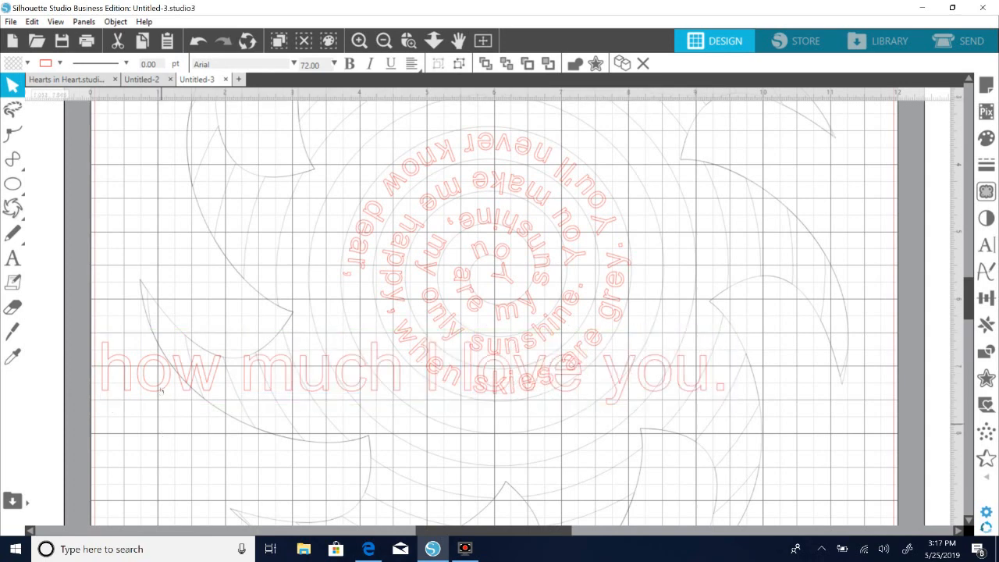
drag(161, 391, 127, 444)
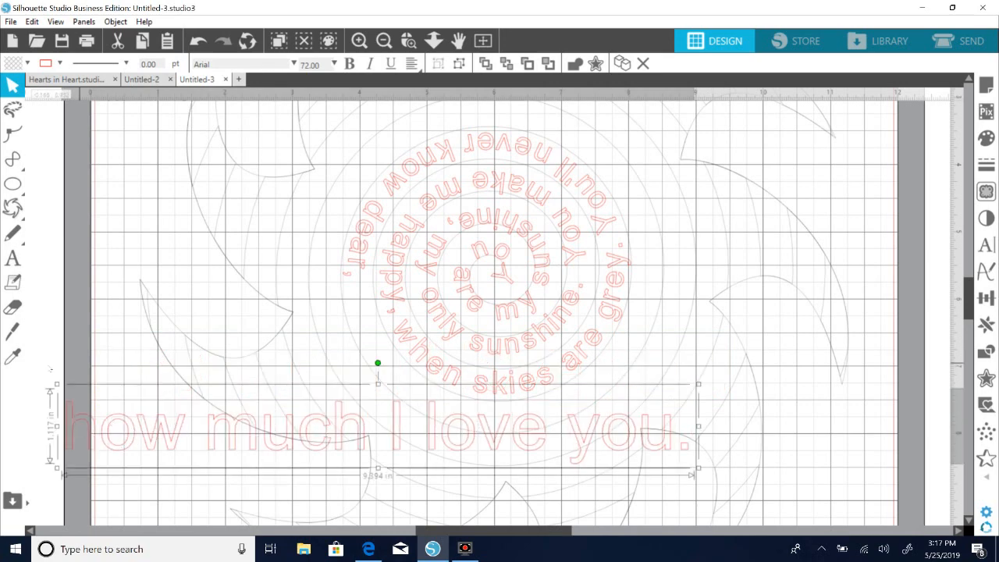
click(13, 356)
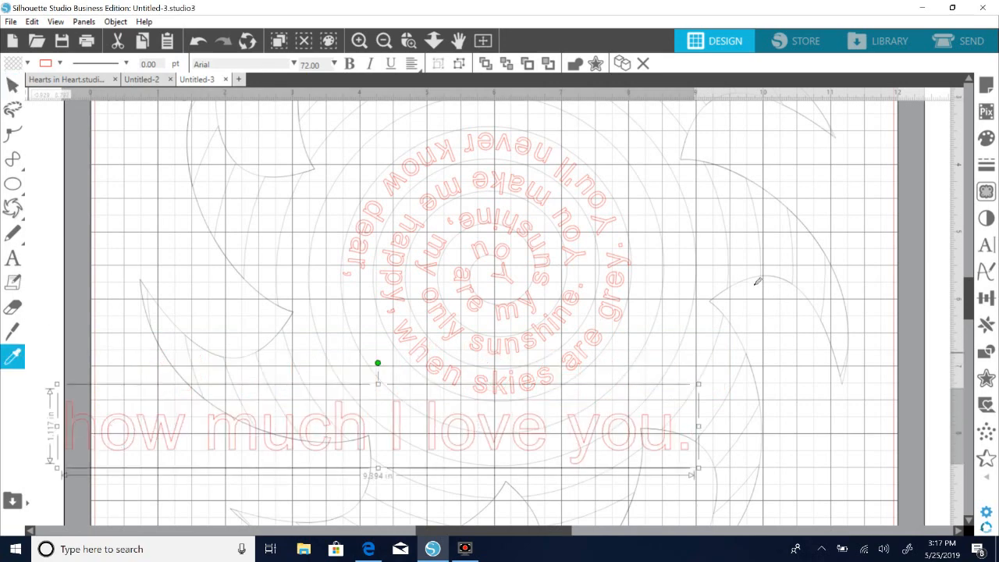
click(510, 150)
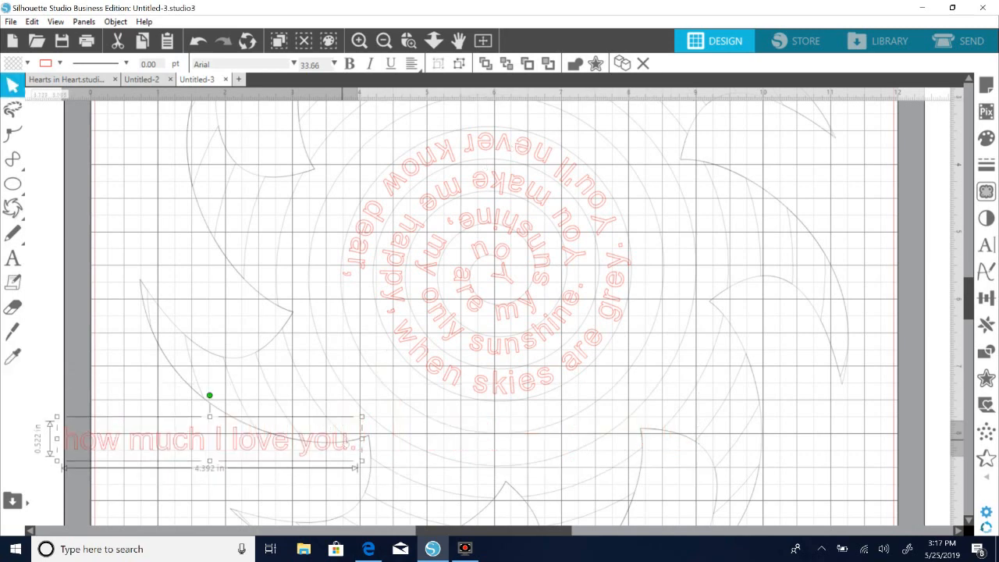
Enlarge "how much I love you." slightly to about 35.73 pt and shift it a little to the right.
double_click(60, 448)
click(348, 462)
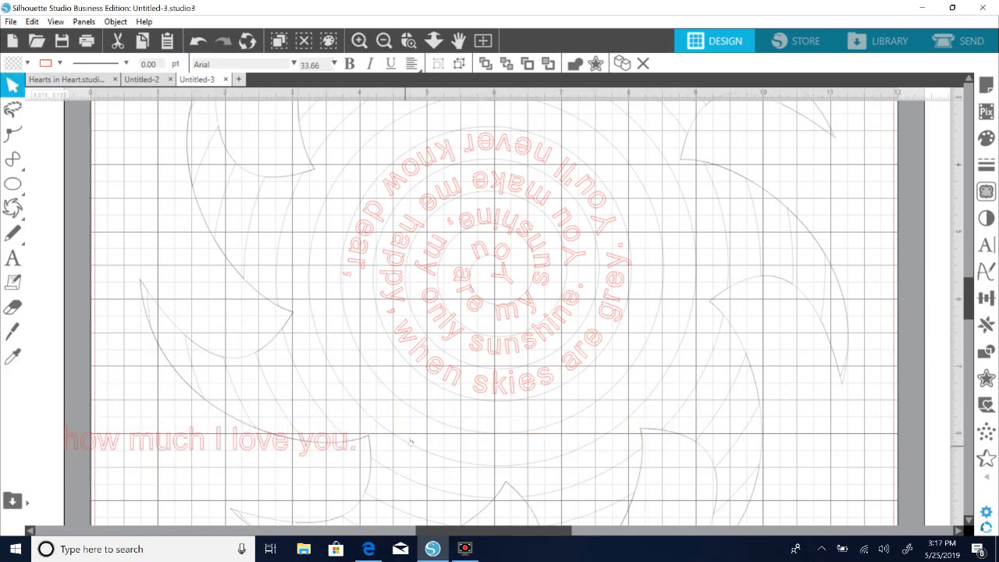
click(351, 447)
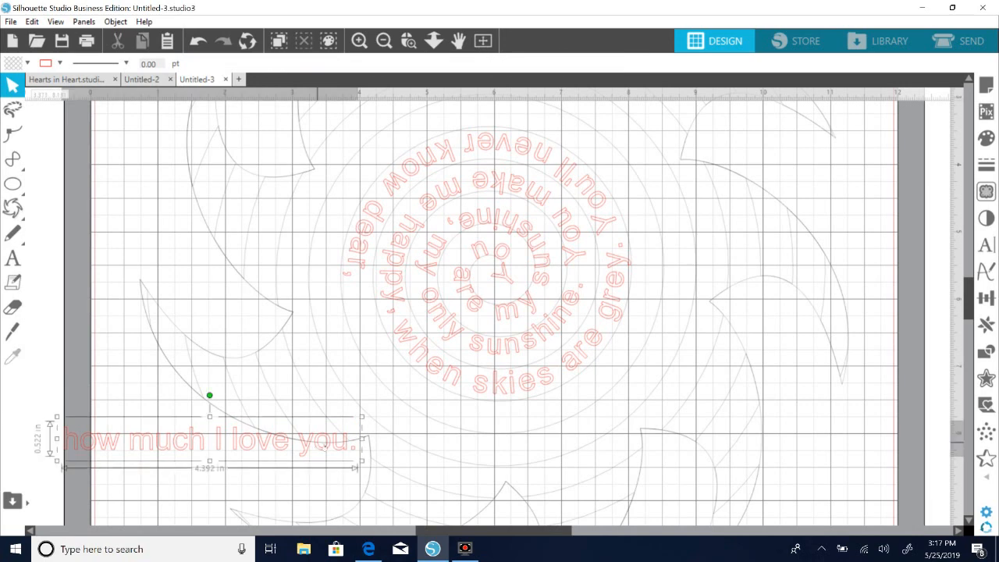
mouse_move(369, 465)
mouse_down()
mouse_move(339, 456)
mouse_move(380, 469)
mouse_up()
click(194, 476)
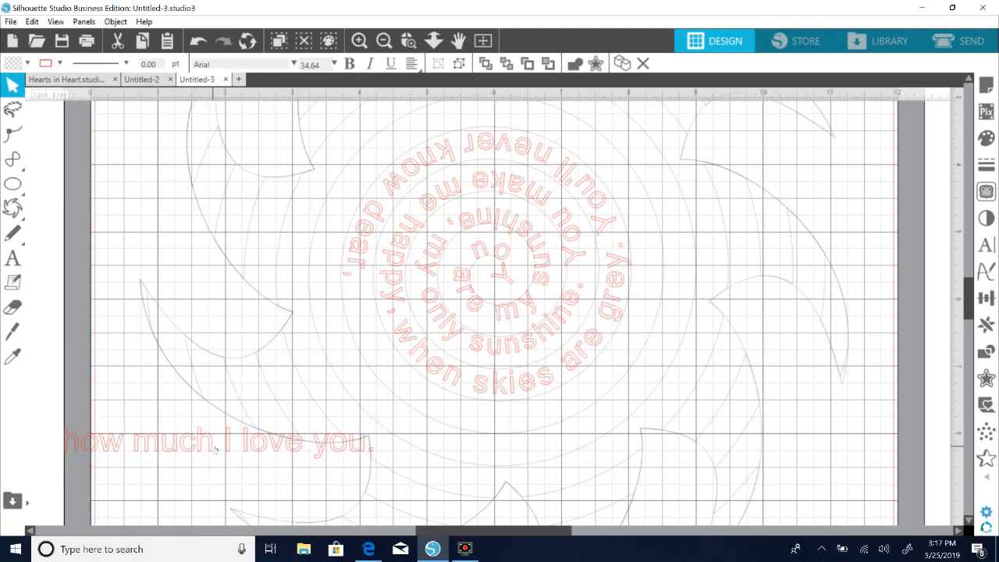
drag(214, 448, 237, 452)
double_click(237, 452)
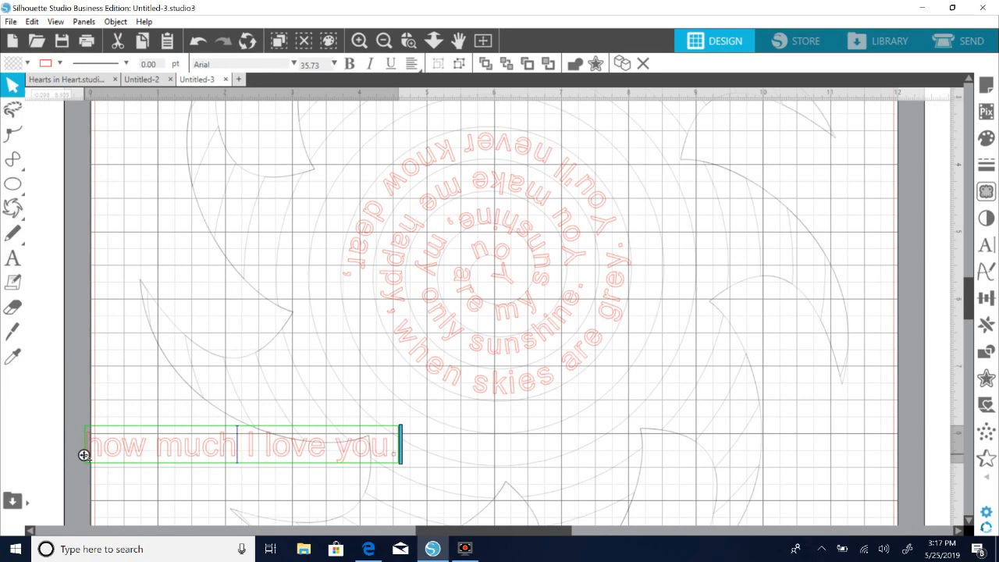
Attach "how much I love you." to the spiral right after "You'll never know dear," and fine-tune its starting point and offset.
drag(85, 455, 343, 304)
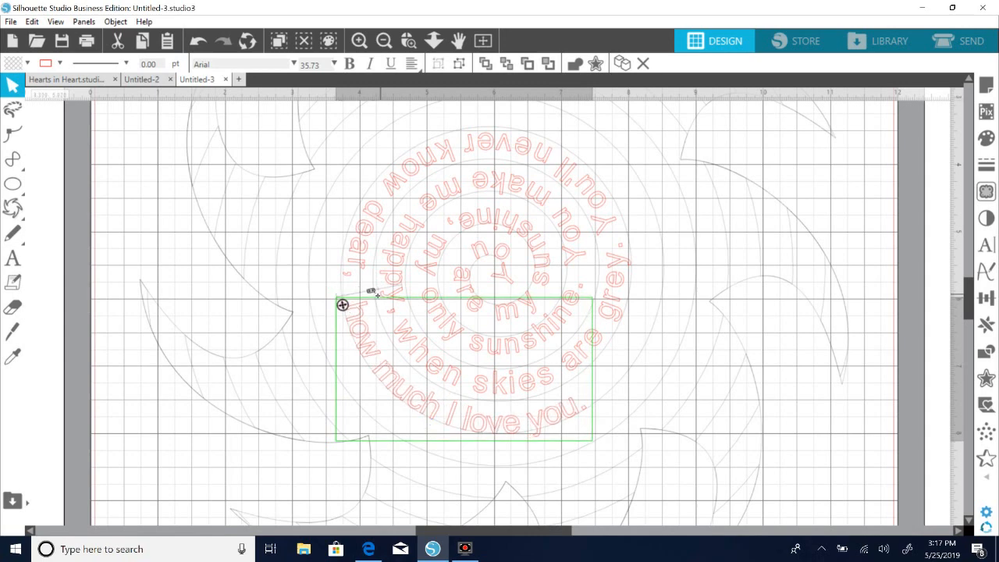
mouse_move(381, 294)
mouse_down()
mouse_move(391, 293)
mouse_move(379, 295)
mouse_up()
drag(342, 304, 376, 305)
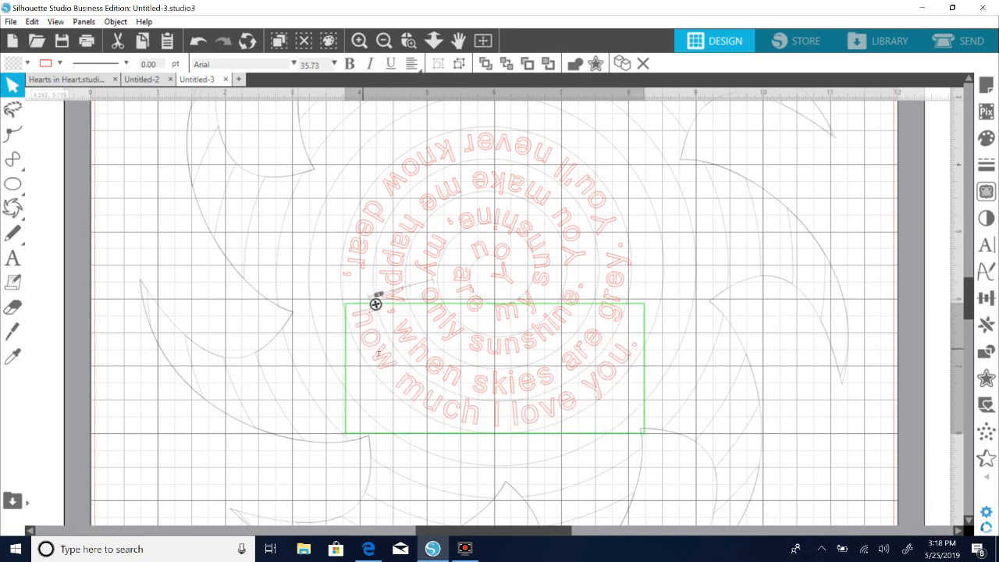
drag(376, 304, 373, 292)
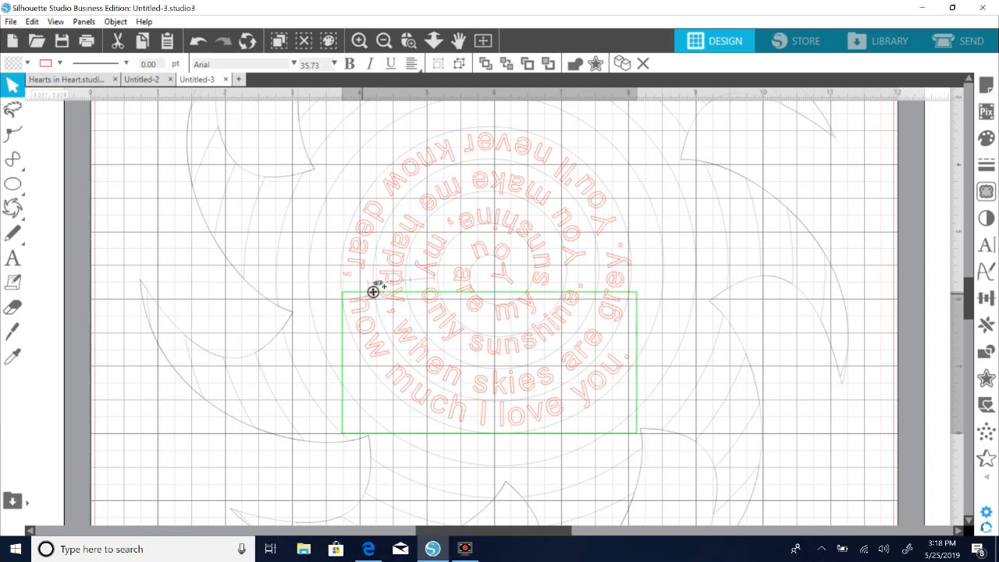
drag(378, 284, 373, 284)
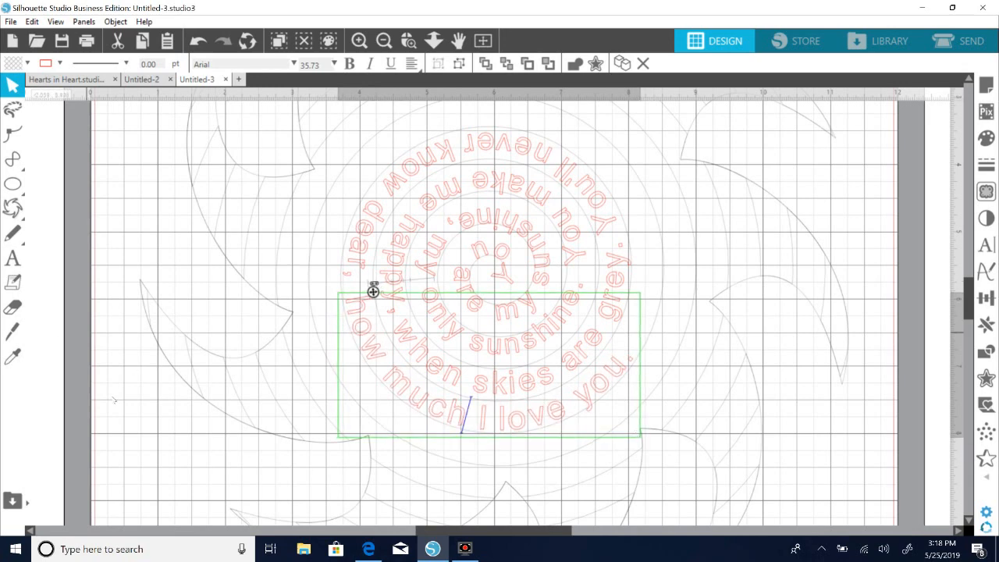
Add the text "Please don't take my sunshine away." in Arial 72 pt over the lower-left part of the sun.
click(13, 259)
click(98, 437)
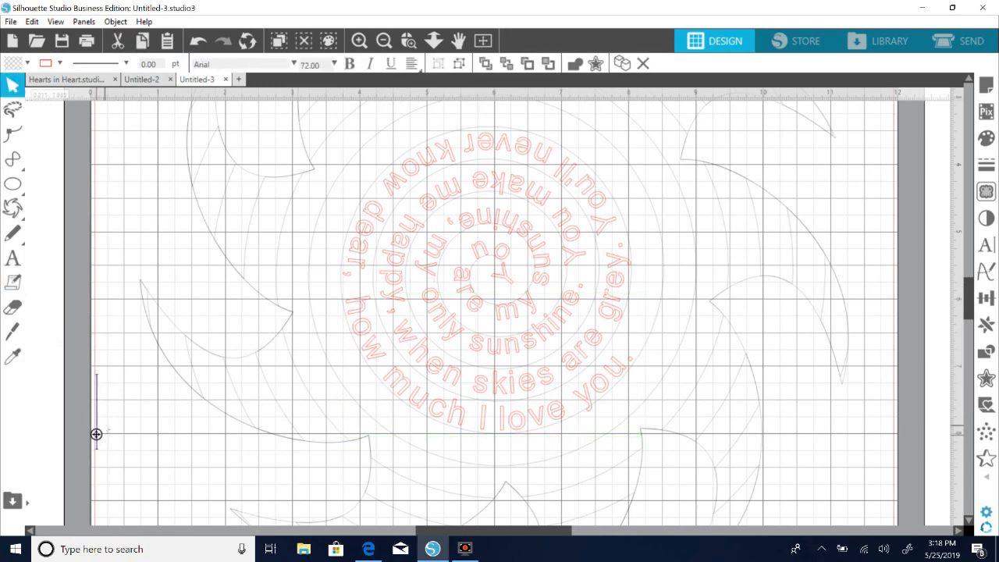
text(Pleas)
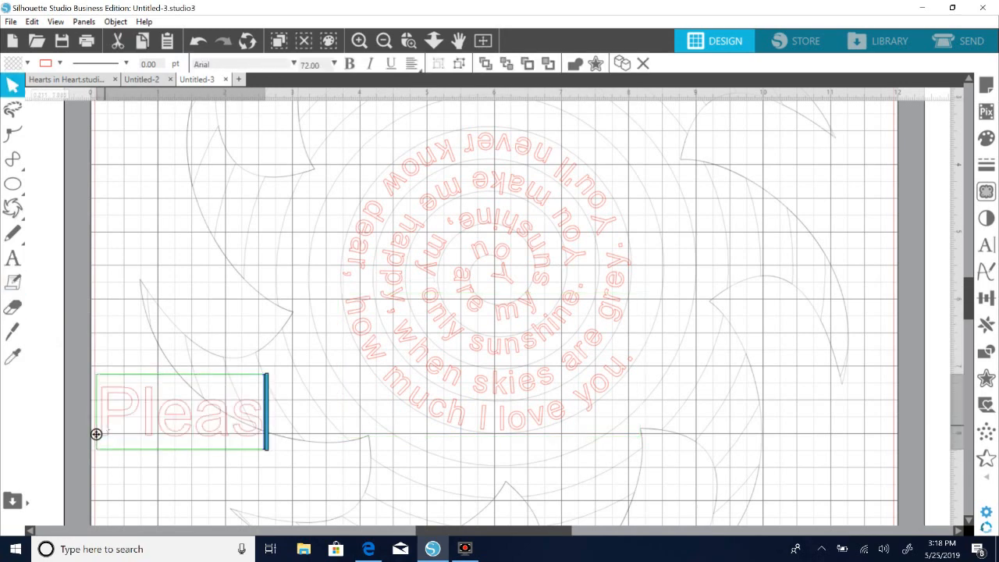
text(e don't take my)
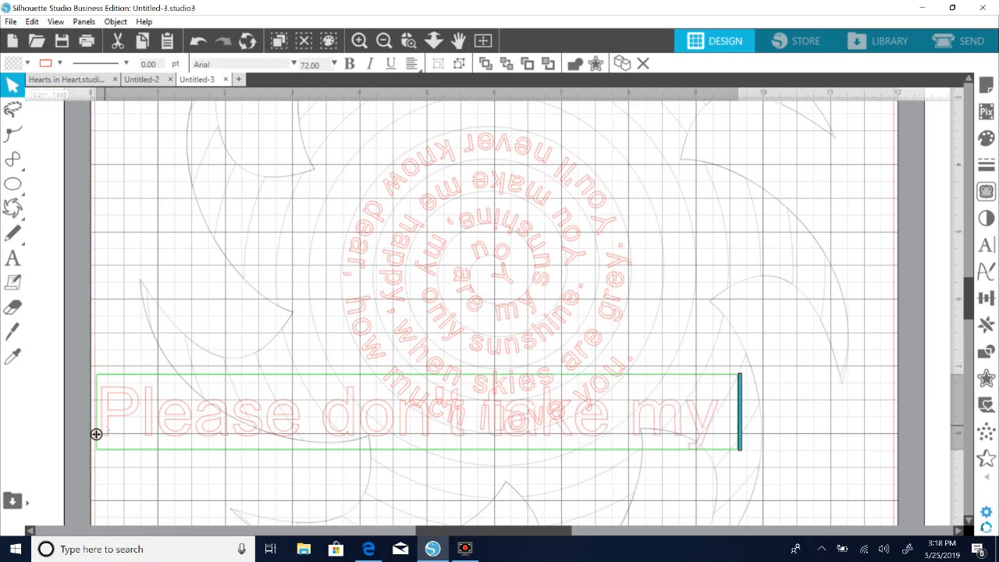
key(Return)
text(shin)
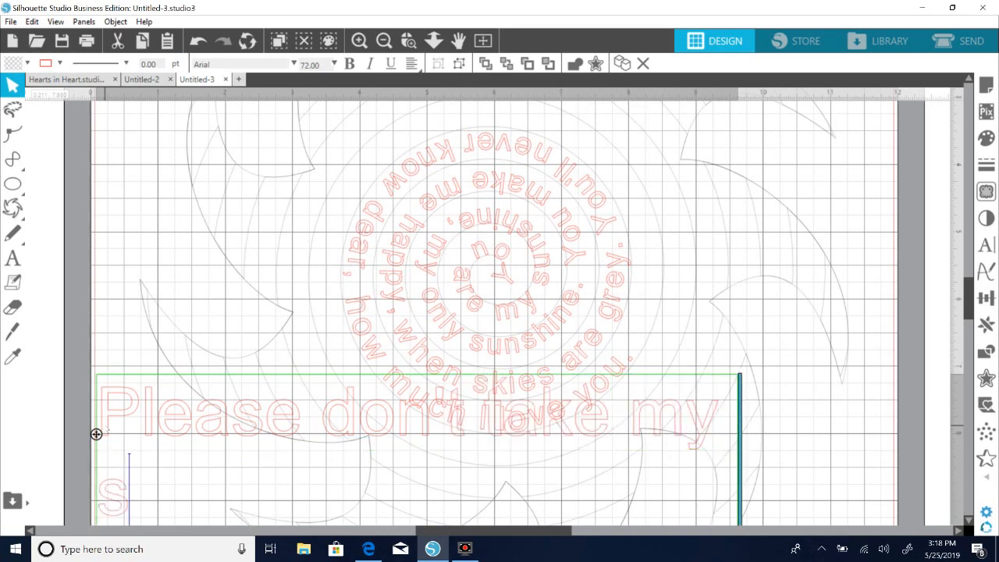
key(BackSpace)
key(BackSpace)
key(BackSpace)
text(unshine away.)
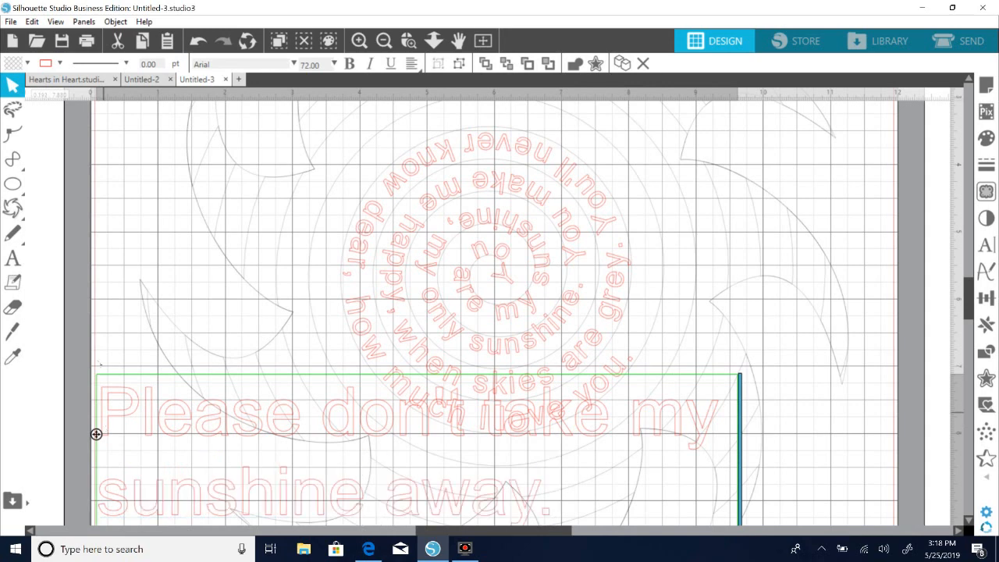
click(96, 260)
Copy the "You'll never know dear," text style to "Please don't take my sunshine away." with the Eyedropper and shrink its text box to fit.
click(149, 450)
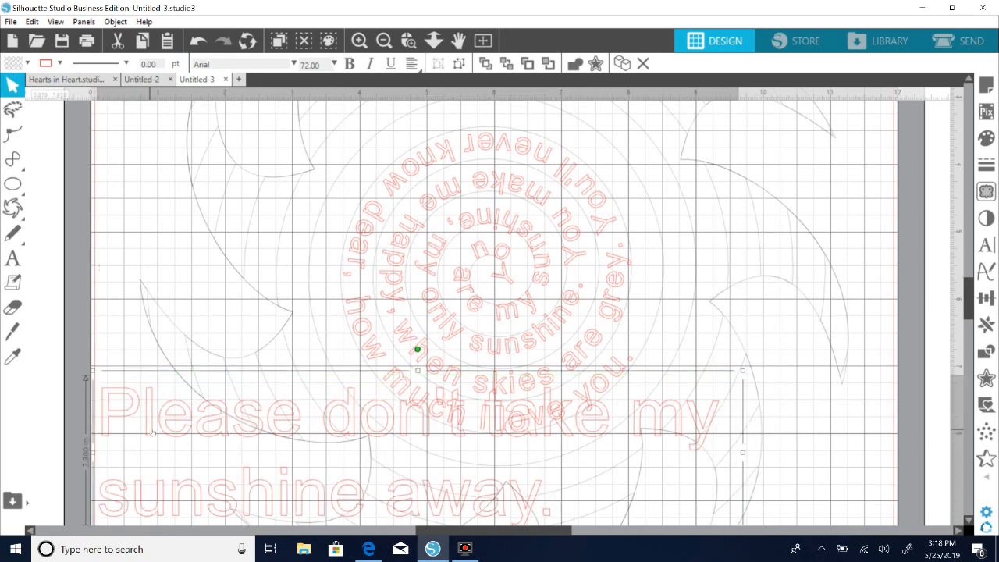
click(13, 356)
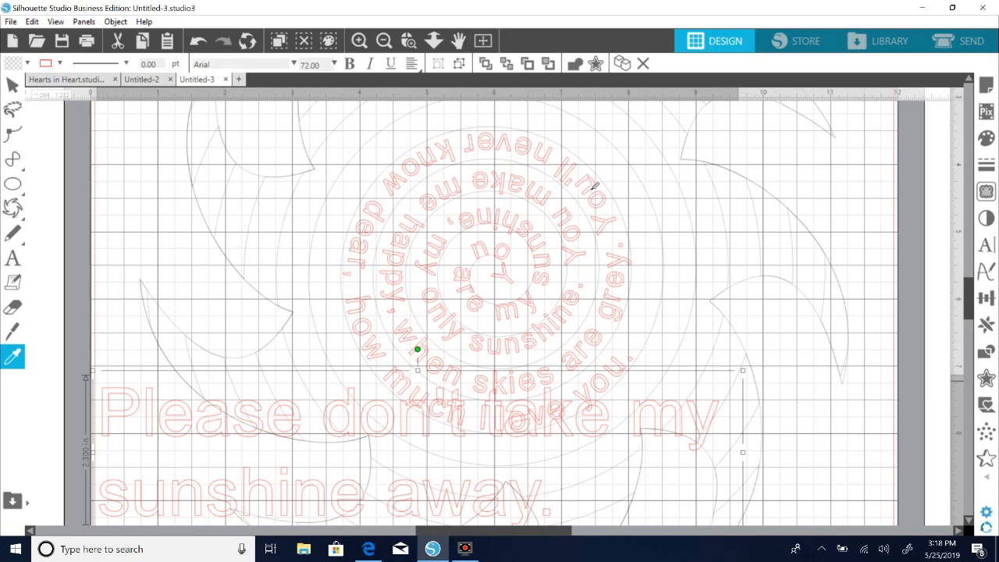
click(592, 189)
double_click(570, 423)
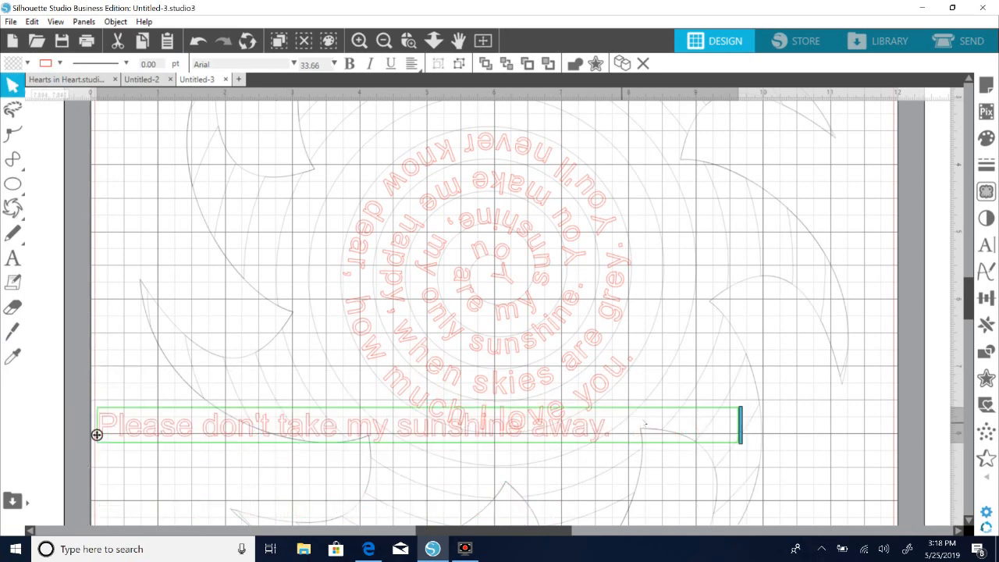
drag(740, 424, 618, 426)
click(426, 518)
Try to attach "Please don't take my sunshine away." to the spiral from the lower part of the sun, and pull it off again.
drag(156, 427, 168, 449)
double_click(167, 448)
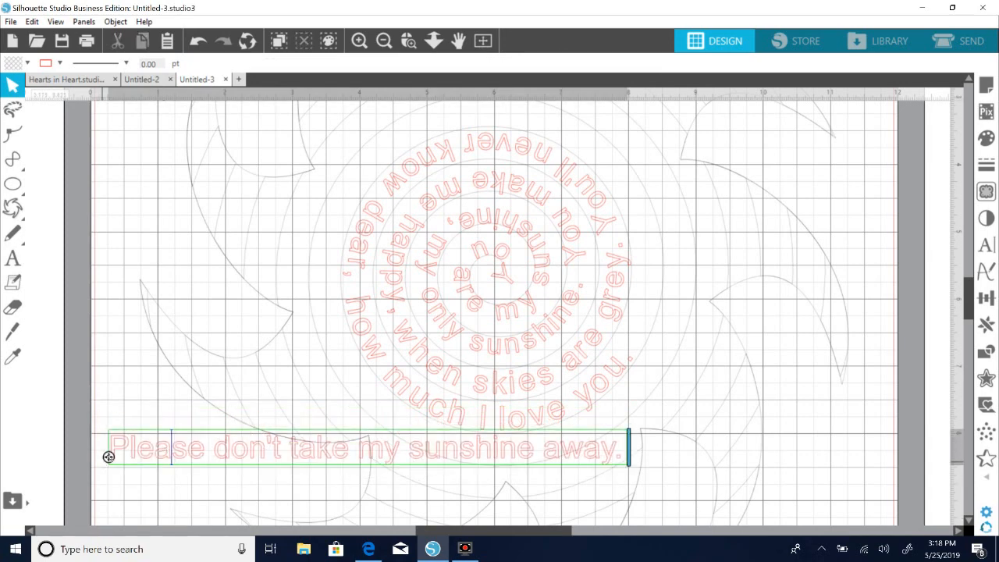
drag(109, 456, 388, 454)
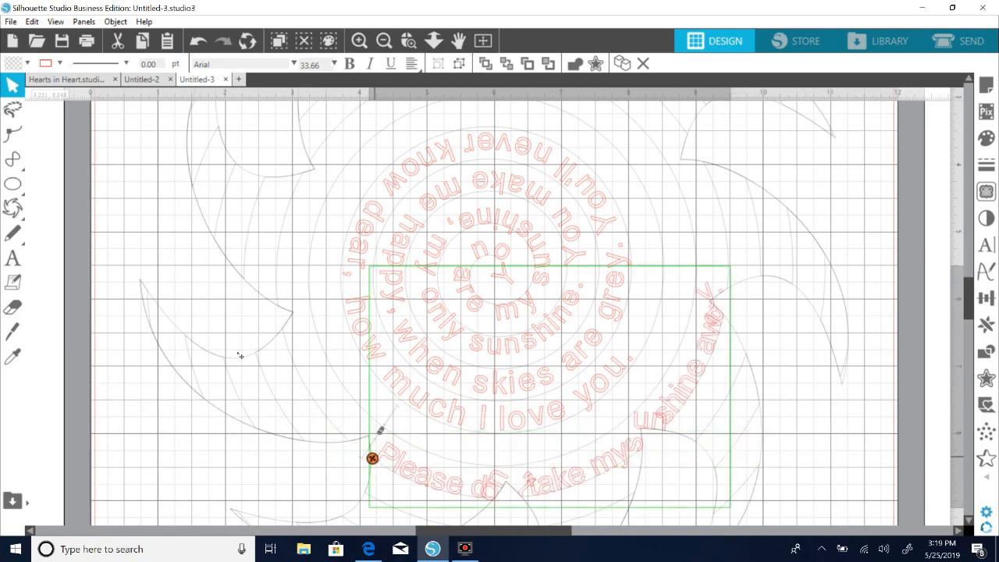
drag(240, 355, 130, 411)
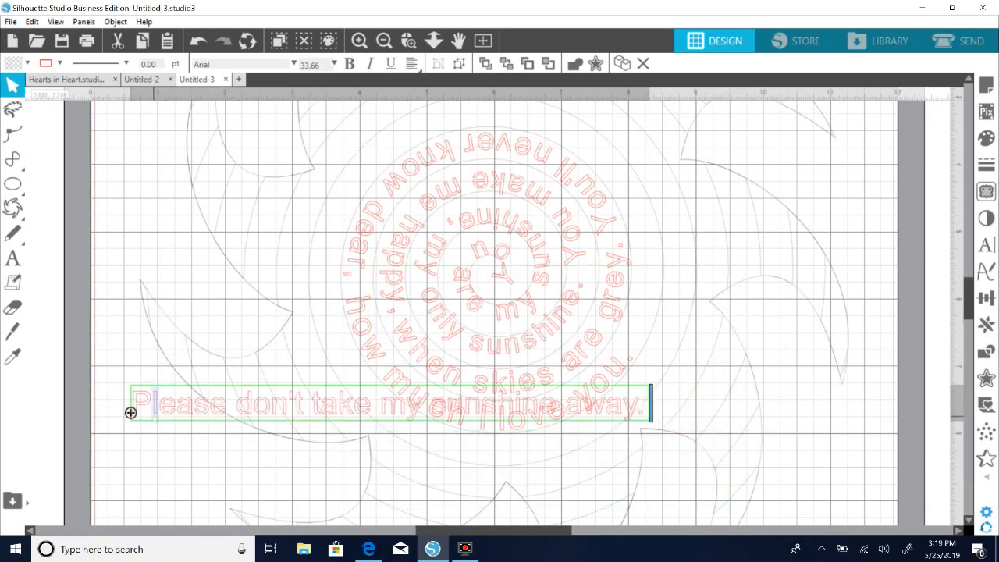
Enlarge "Please don't take my sunshine away." slightly to about 34.49 pt and reopen it for editing.
click(172, 419)
mouse_move(671, 440)
mouse_down()
mouse_move(652, 429)
mouse_move(670, 434)
mouse_up()
click(202, 485)
click(215, 416)
double_click(216, 415)
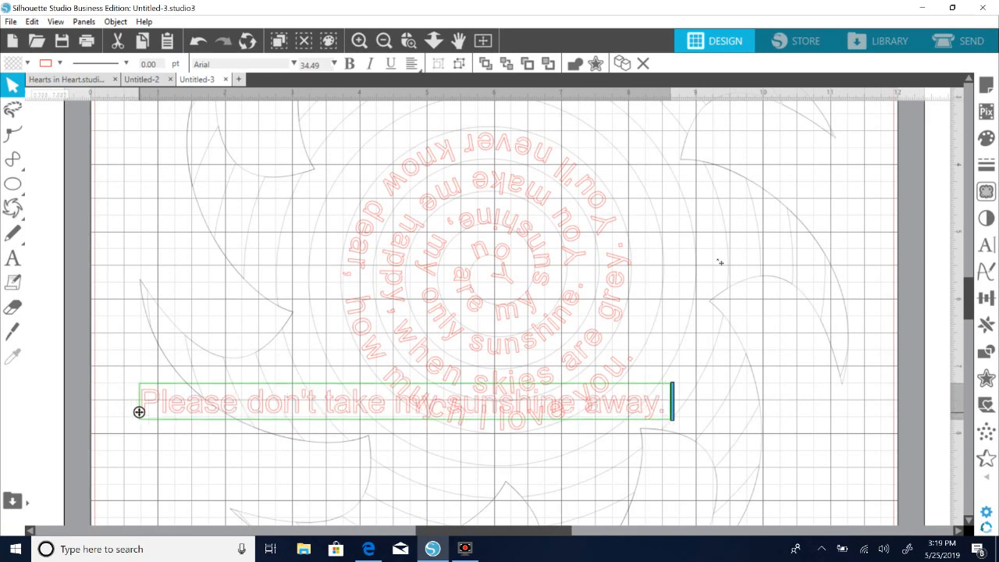
Attach "Please don't take my sunshine away." to the spiral right after "how much I love you." and fine-tune its starting point.
mouse_move(139, 412)
mouse_down()
mouse_move(663, 270)
mouse_move(636, 359)
mouse_move(641, 350)
mouse_move(609, 336)
mouse_move(639, 352)
mouse_up()
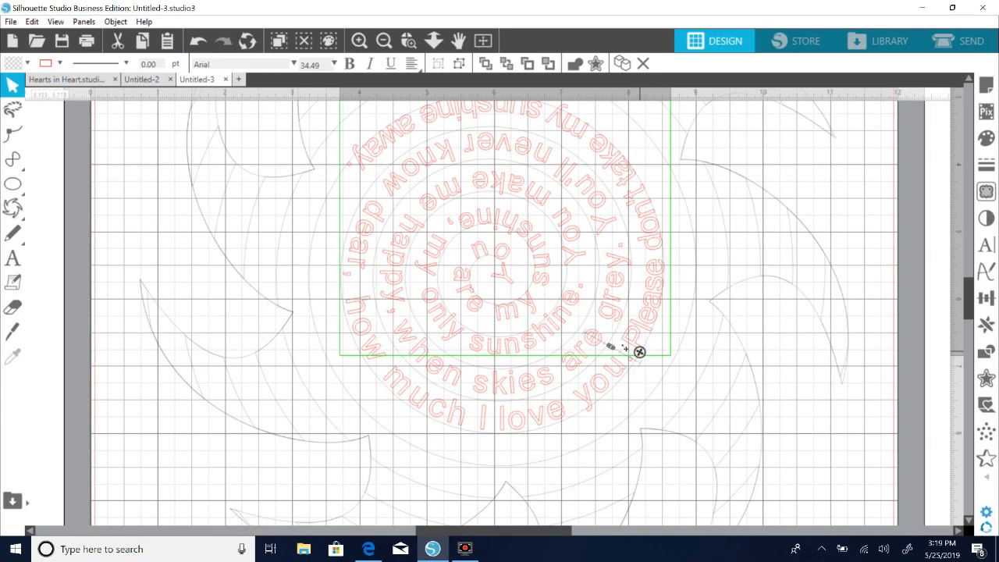
drag(639, 352, 610, 338)
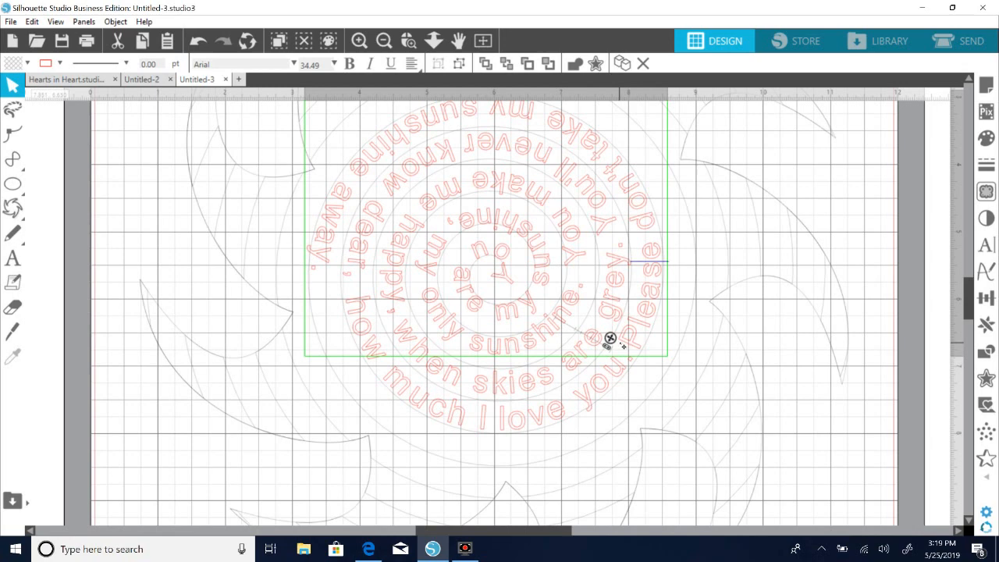
drag(610, 338, 610, 338)
scroll(493, 312, up, 3)
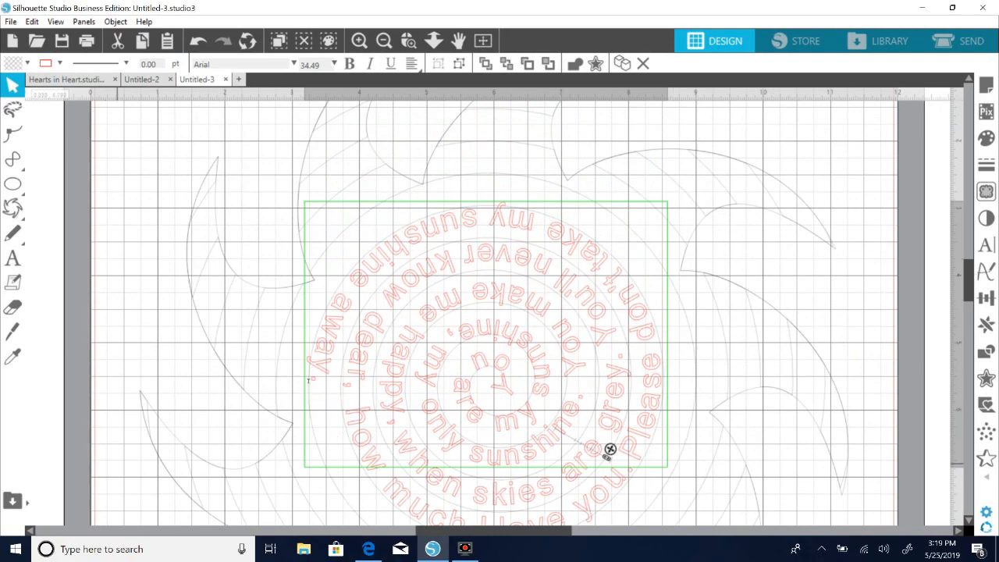
click(932, 295)
scroll(929, 294, down, 3)
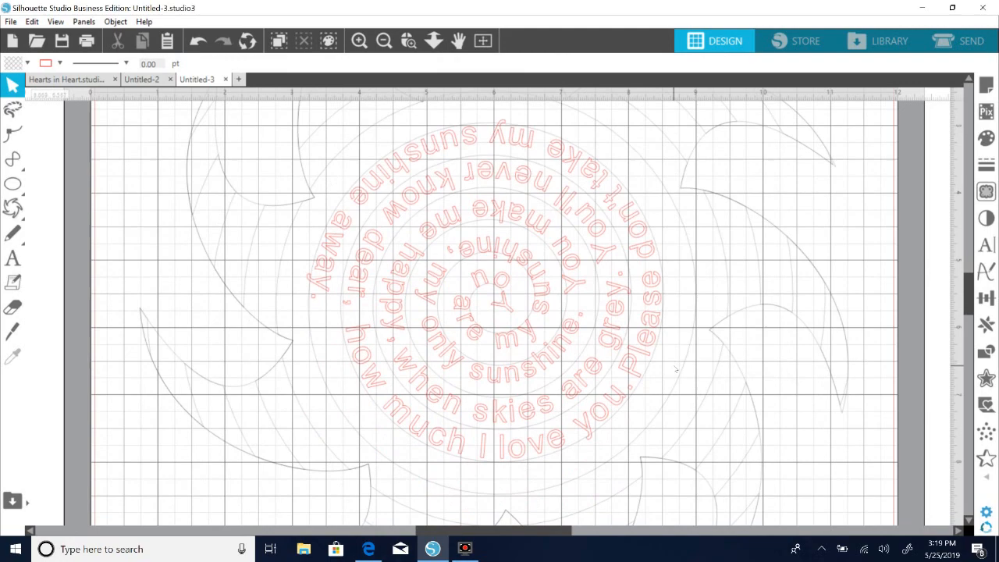
Select the whole sun with all its lyric lines and make them one compound path.
click(384, 42)
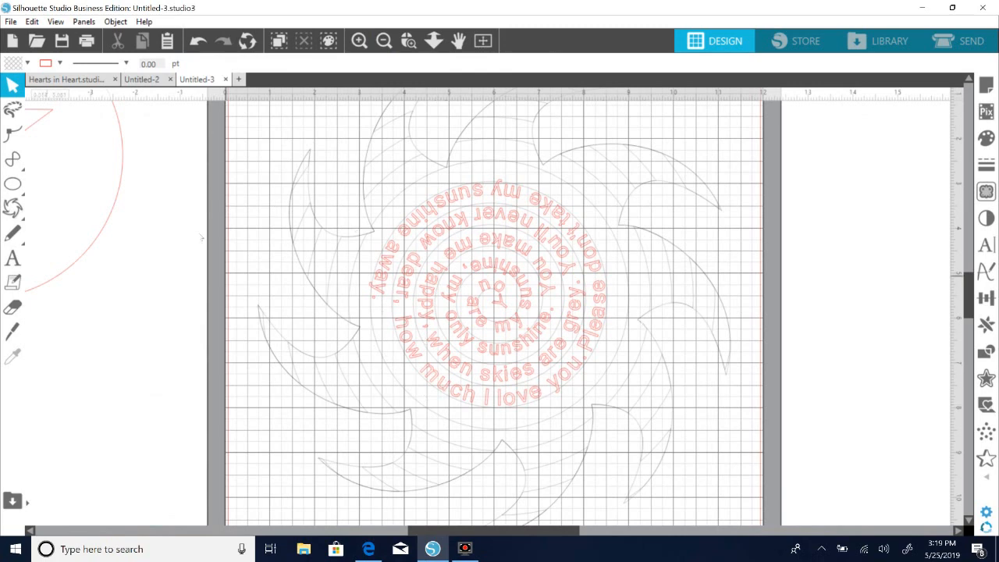
click(383, 41)
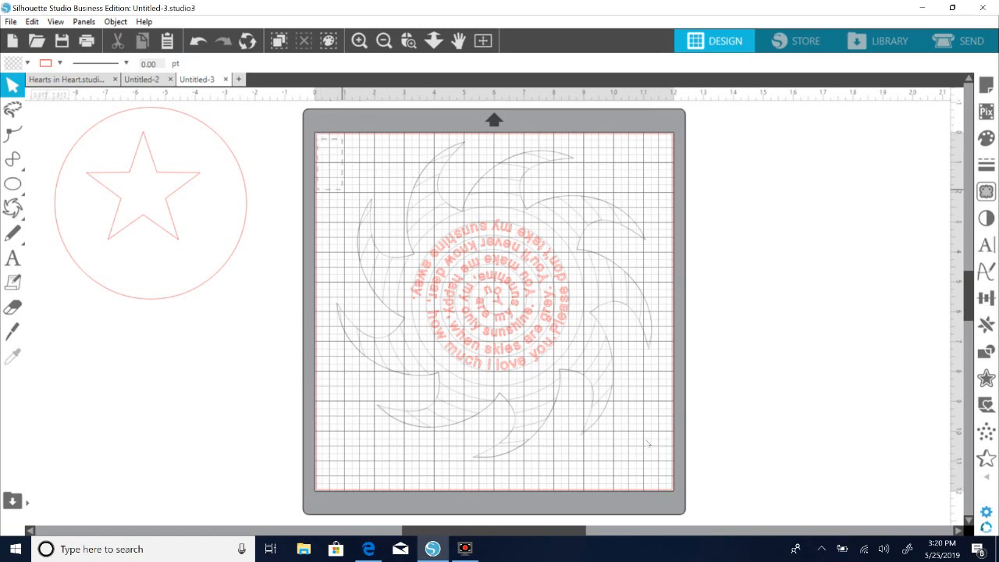
drag(648, 443, 648, 444)
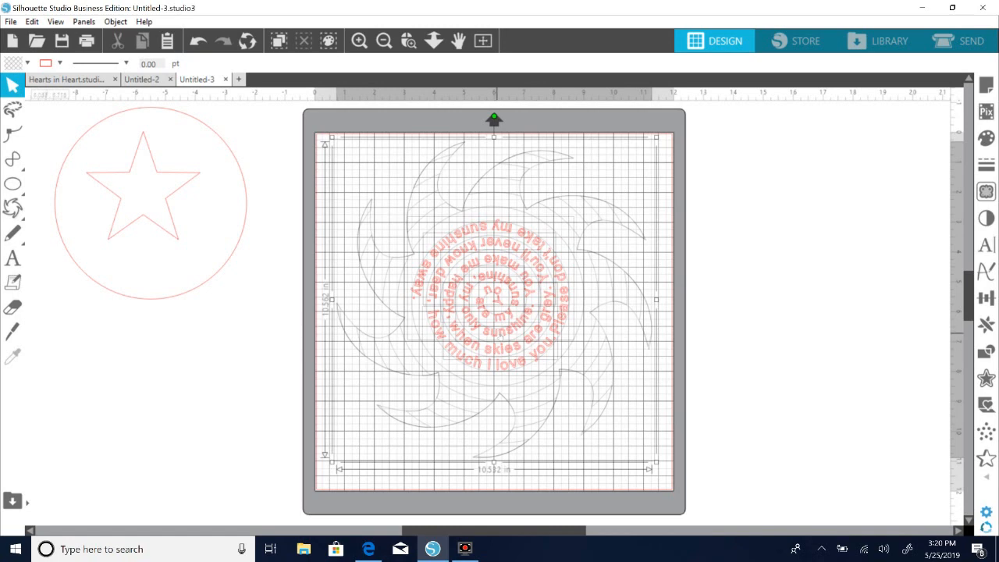
right_click(519, 338)
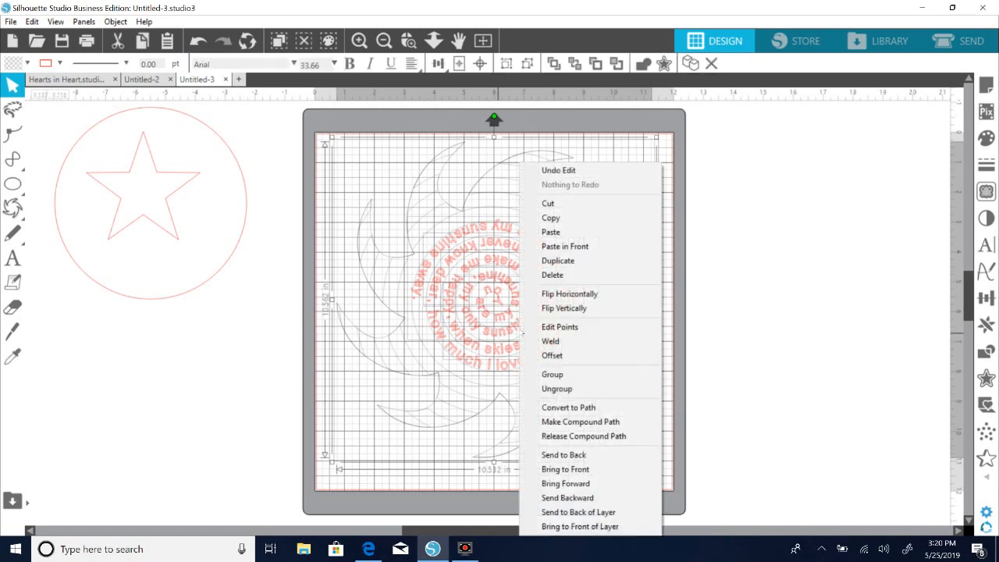
click(582, 423)
click(739, 366)
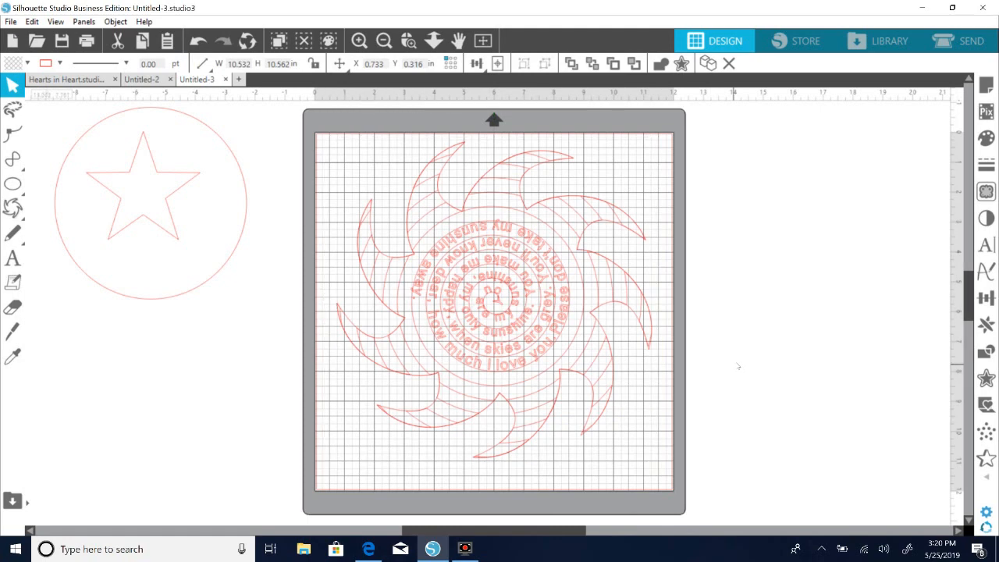
Release the compound path of the sun and lyrics into separate shapes.
right_click(506, 340)
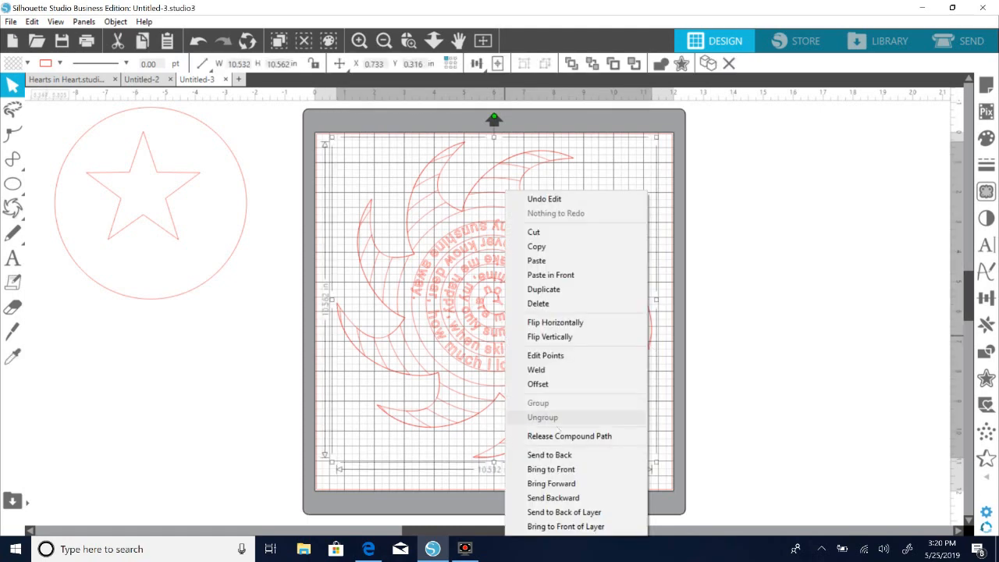
click(552, 435)
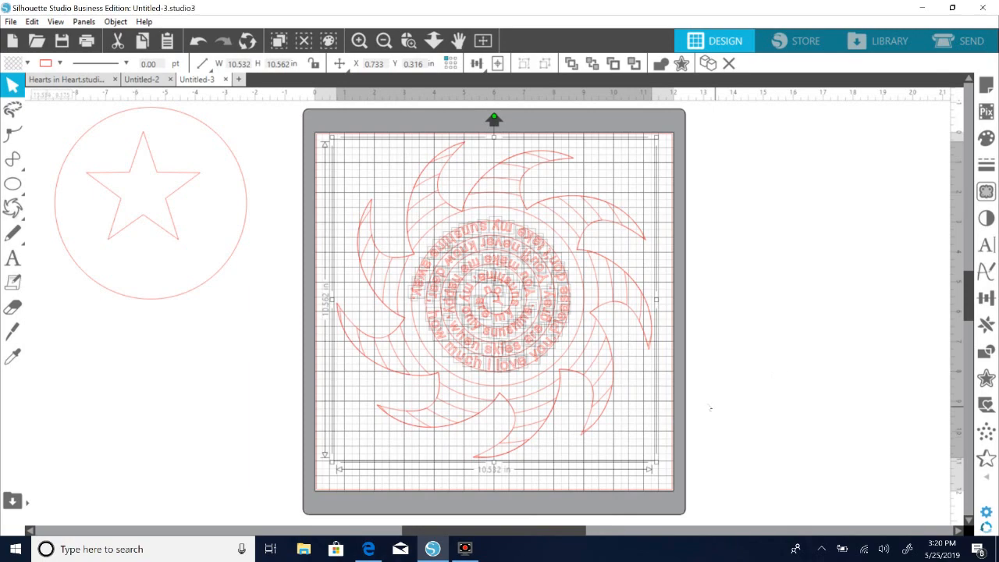
click(711, 408)
Move the sun outline, the spiral and the line-effect pieces off the mat, leaving only the lyrics on it.
drag(612, 392, 889, 379)
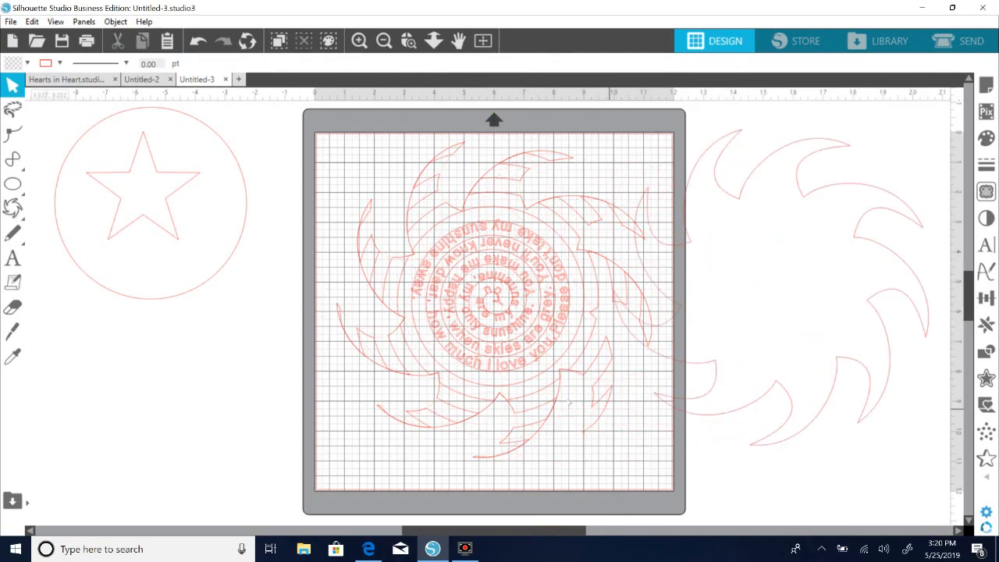
drag(557, 391, 879, 370)
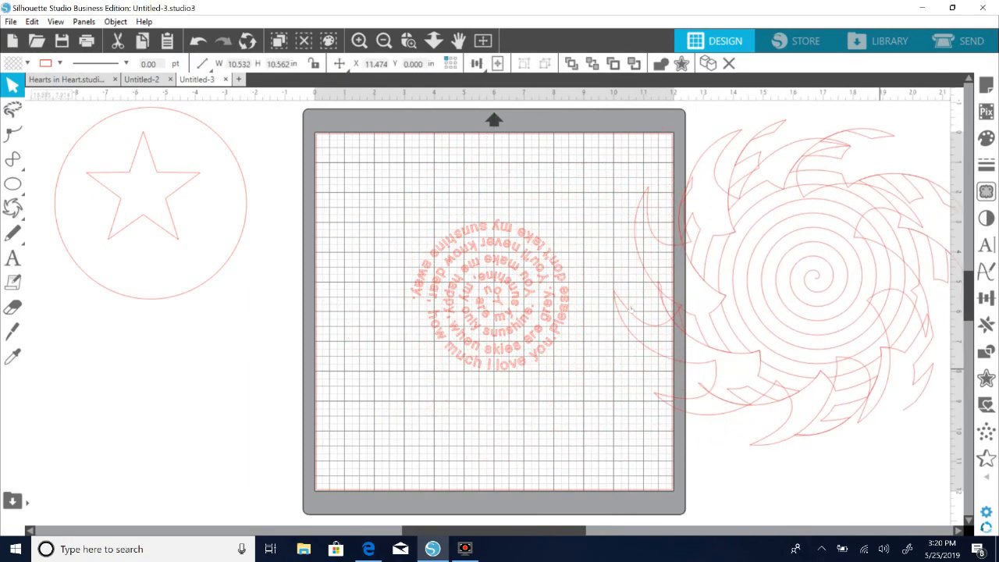
drag(632, 310, 741, 369)
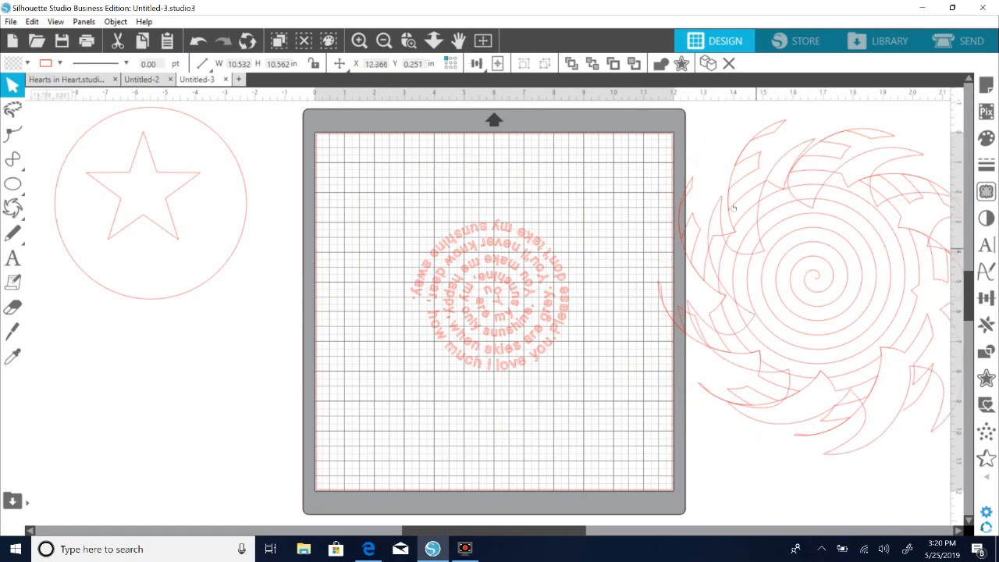
click(689, 130)
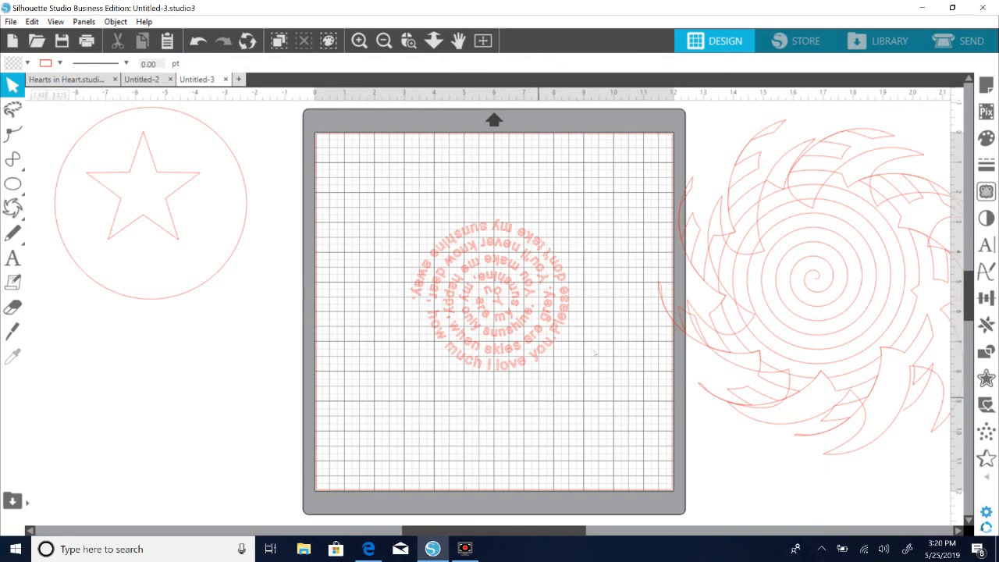
drag(806, 283, 833, 296)
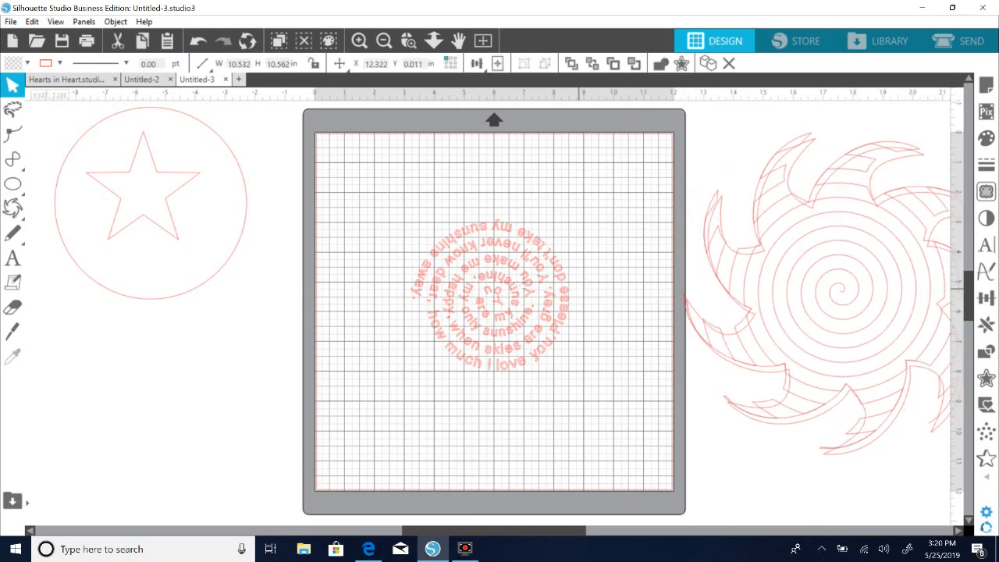
drag(781, 372, 789, 376)
click(704, 344)
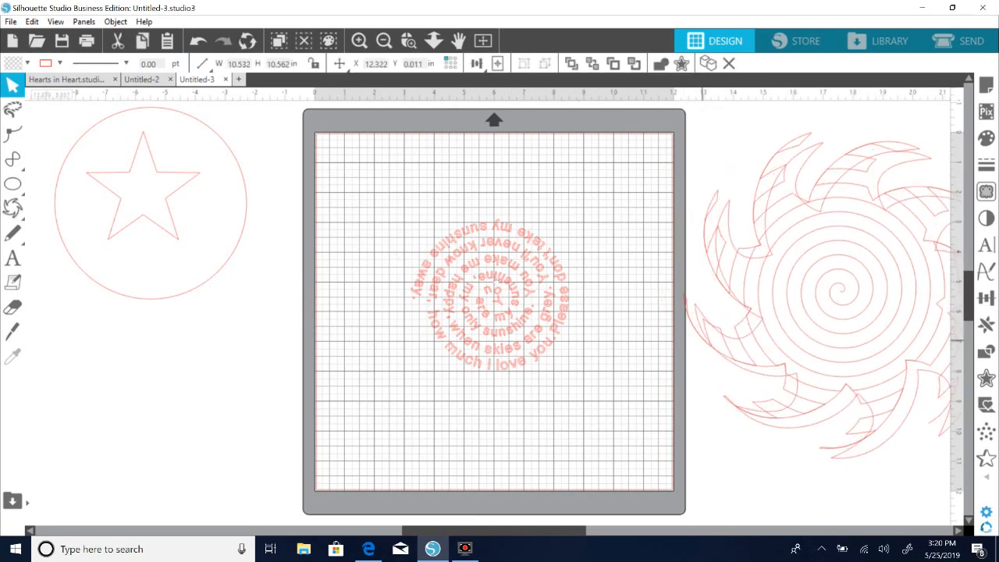
Select all the lyric letters, make them a compound path, and move the lyrics slightly up on the mat.
drag(371, 172, 576, 381)
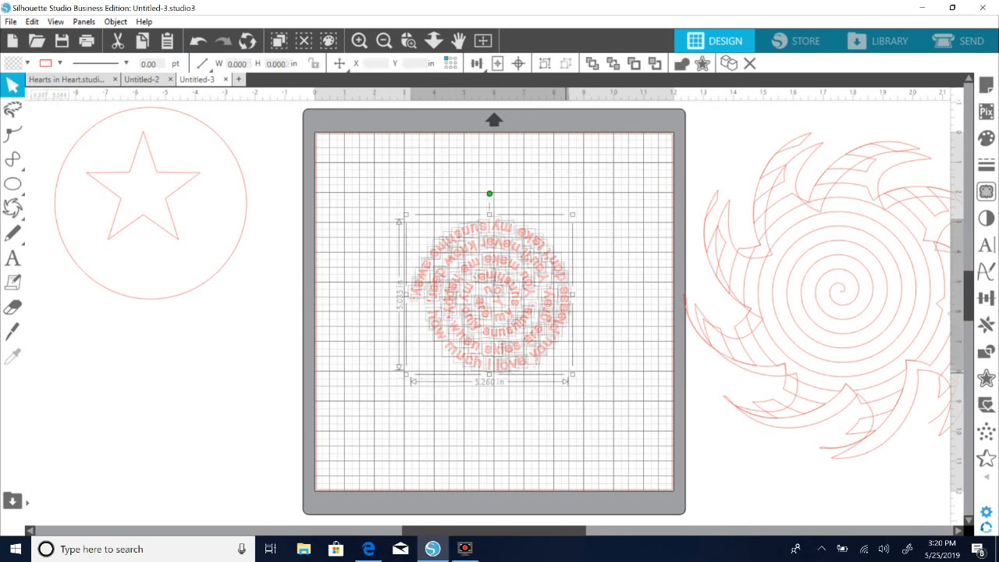
right_click(529, 359)
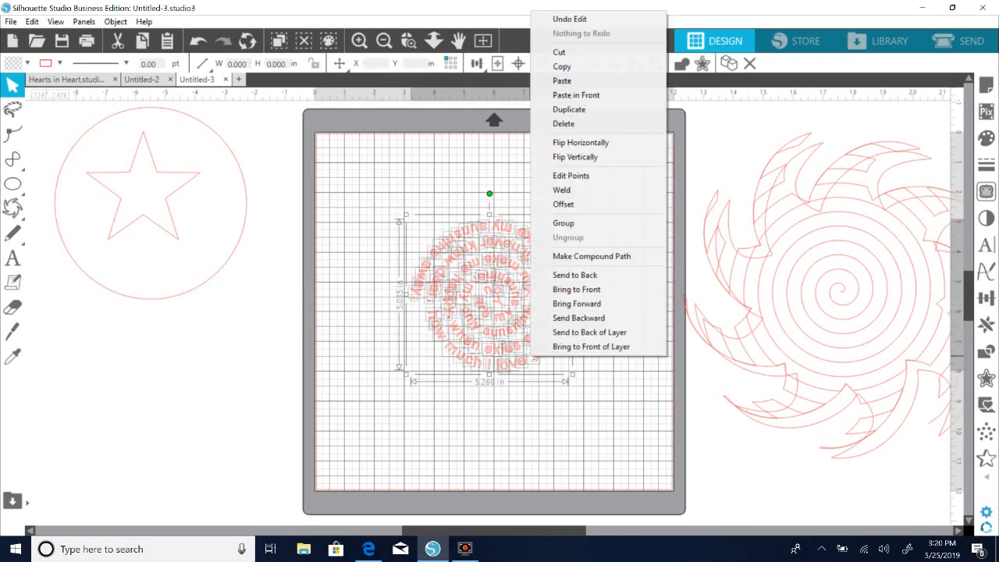
click(592, 256)
mouse_move(505, 367)
mouse_down()
mouse_move(392, 373)
mouse_move(472, 370)
mouse_move(514, 338)
mouse_move(507, 347)
mouse_up()
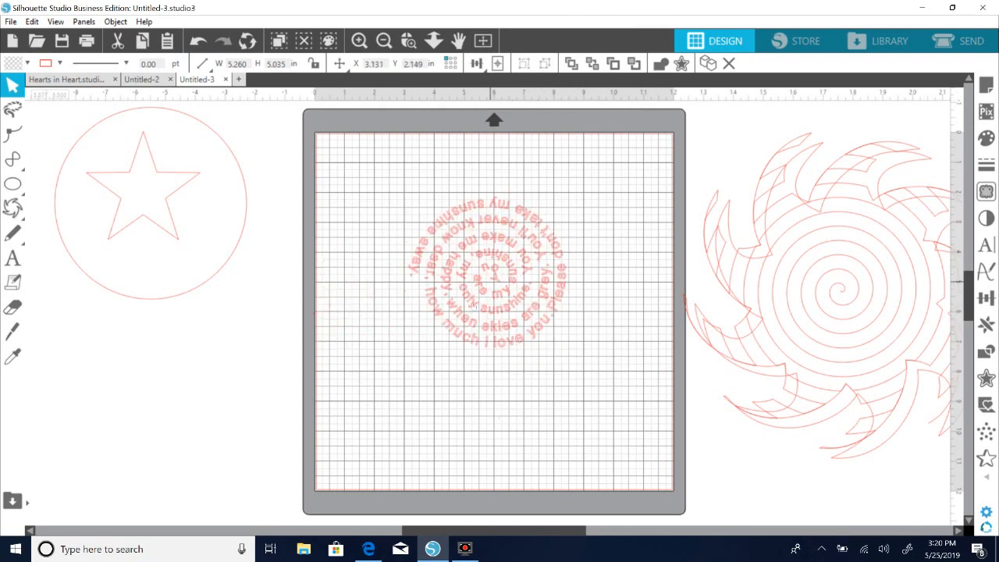
click(536, 156)
Fill the spiral lyrics with red and enlarge them to about 9.54 × 9.14 in across the mat.
drag(389, 163, 589, 356)
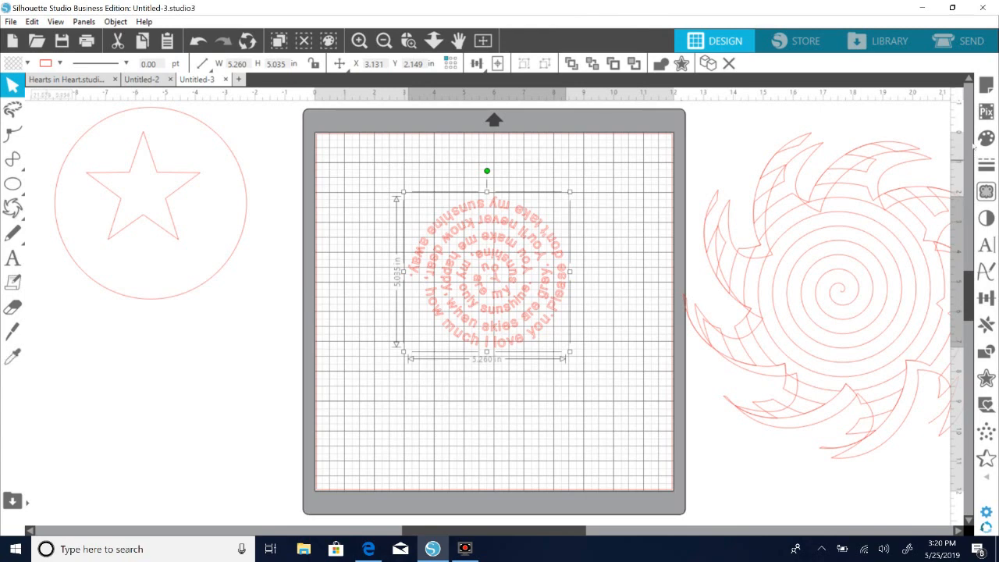
click(986, 138)
click(776, 182)
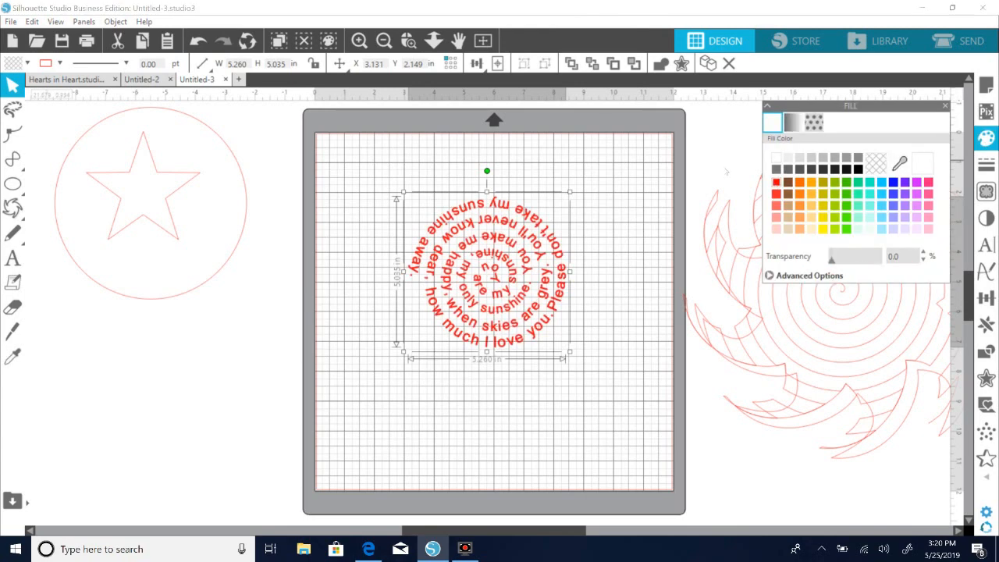
drag(462, 232, 444, 220)
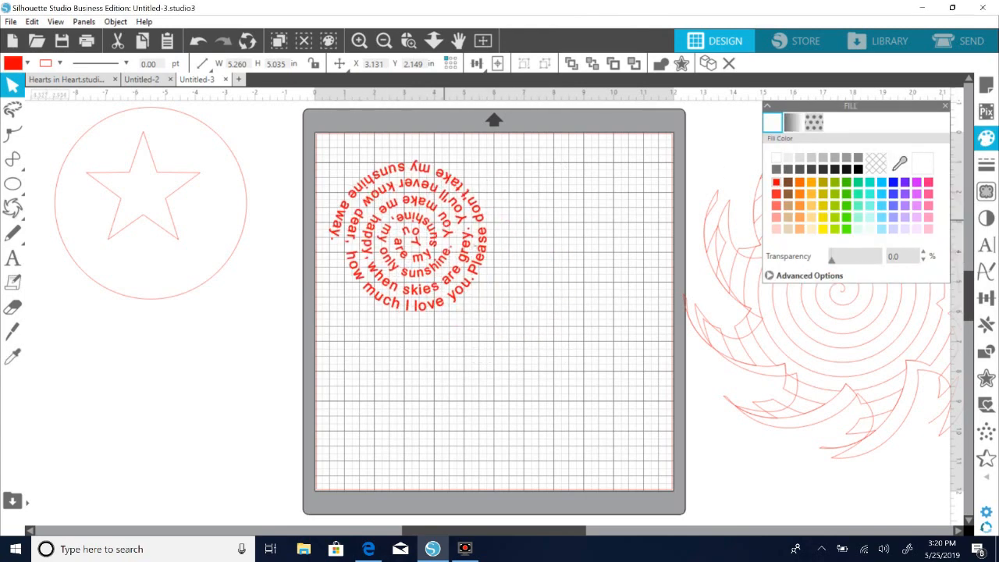
drag(492, 317, 618, 438)
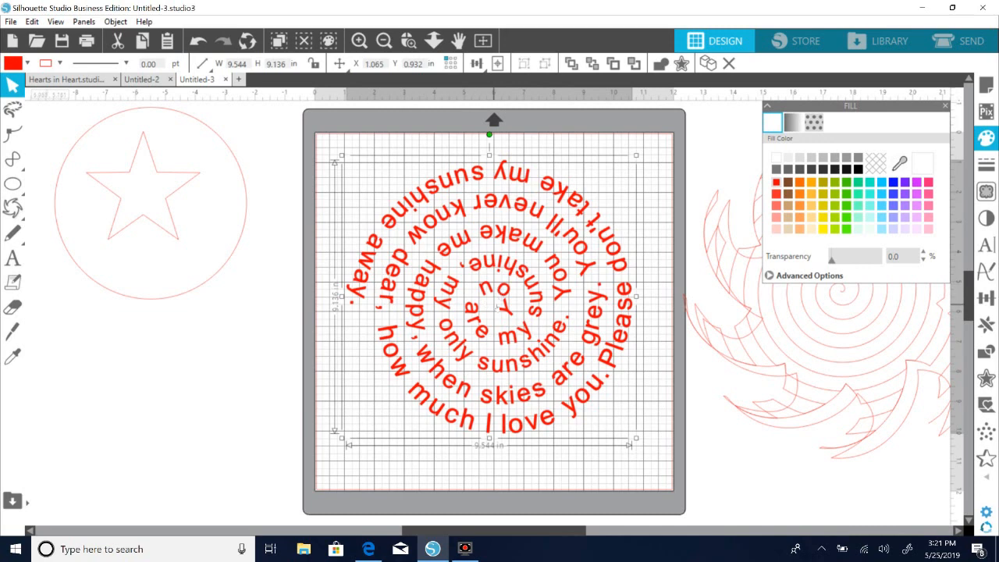
Shift the spiral and sun pieces beside the mat slightly lower.
drag(848, 312, 799, 328)
click(816, 329)
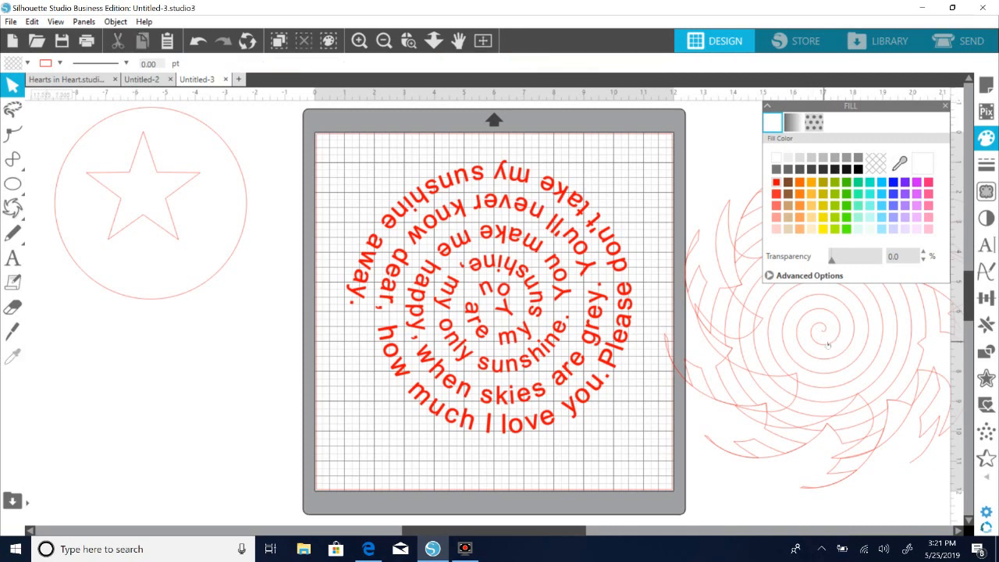
drag(824, 314, 816, 352)
click(817, 353)
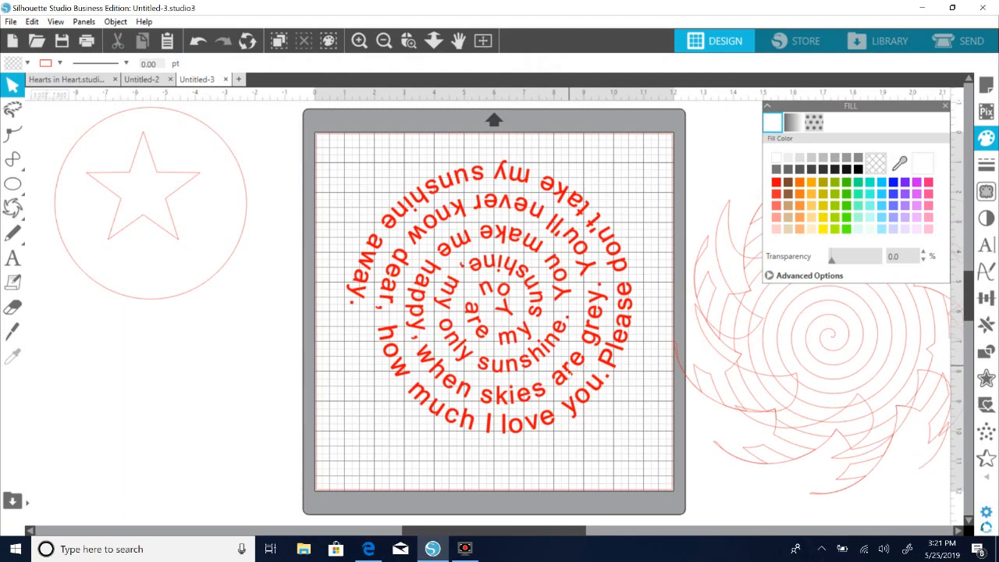
Look at the yellow sun design with lyrics in the Untitled-2 document and return to Untitled-3.
click(566, 372)
click(289, 446)
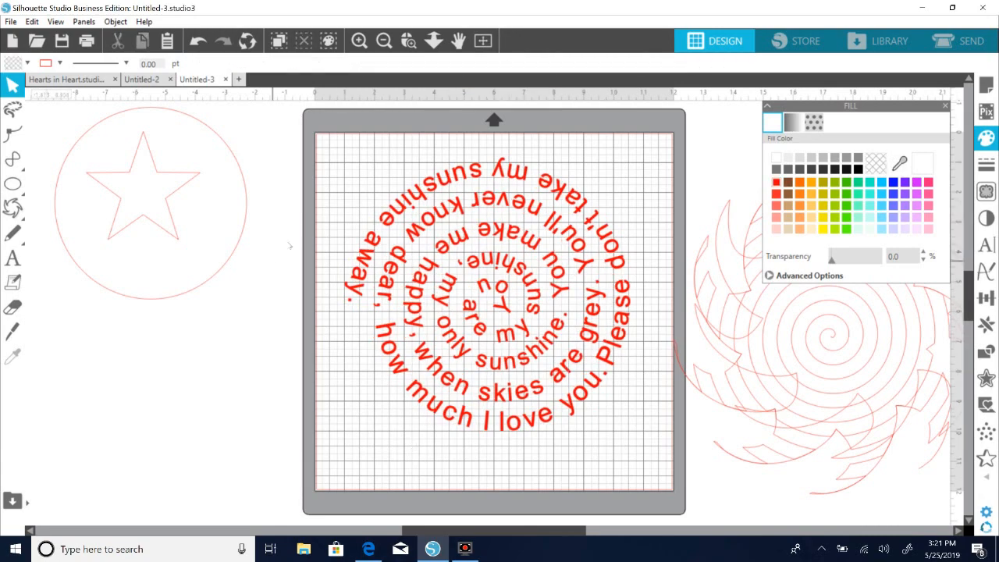
click(145, 78)
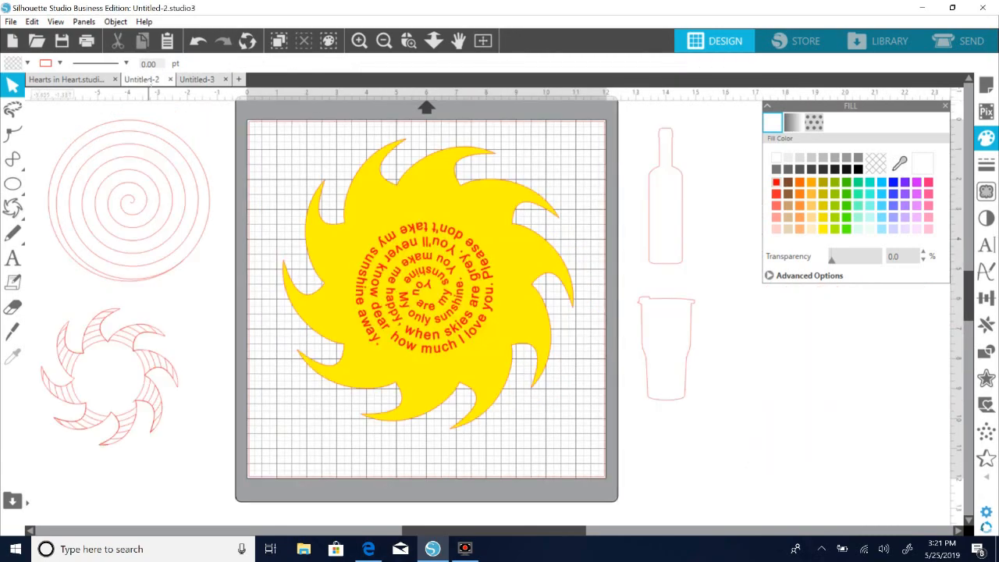
click(208, 80)
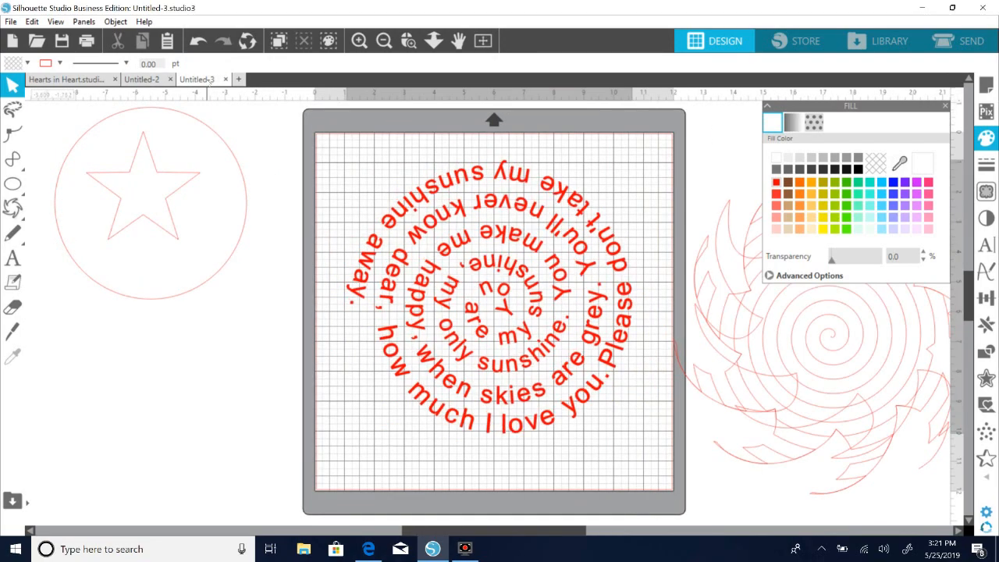
Shrink the red lyrics to about 4.73 × 4.53 in off the mat below the star circle, and switch to the Untitled-2 document.
drag(488, 312, 188, 402)
drag(338, 265, 103, 376)
drag(115, 410, 157, 357)
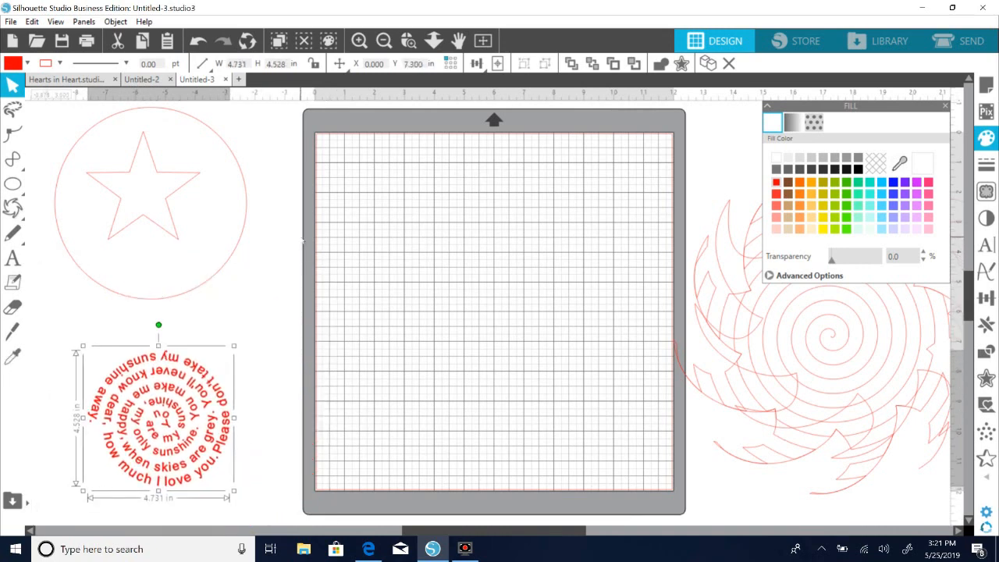
click(141, 79)
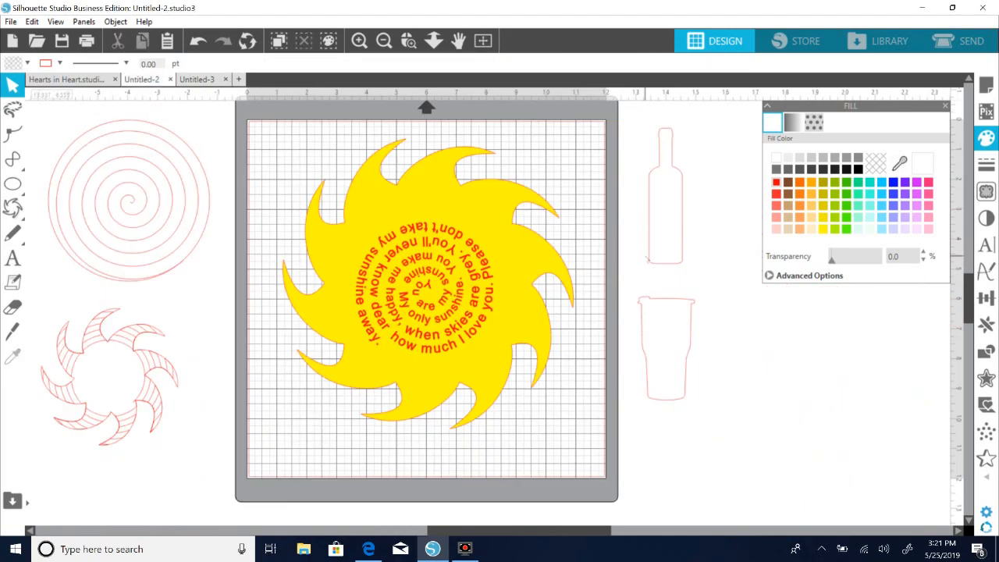
Copy the tumbler outline from Untitled-2 into Untitled-3 and enlarge it to about 6.14 × 11.12 in on the mat.
click(660, 303)
right_click(660, 303)
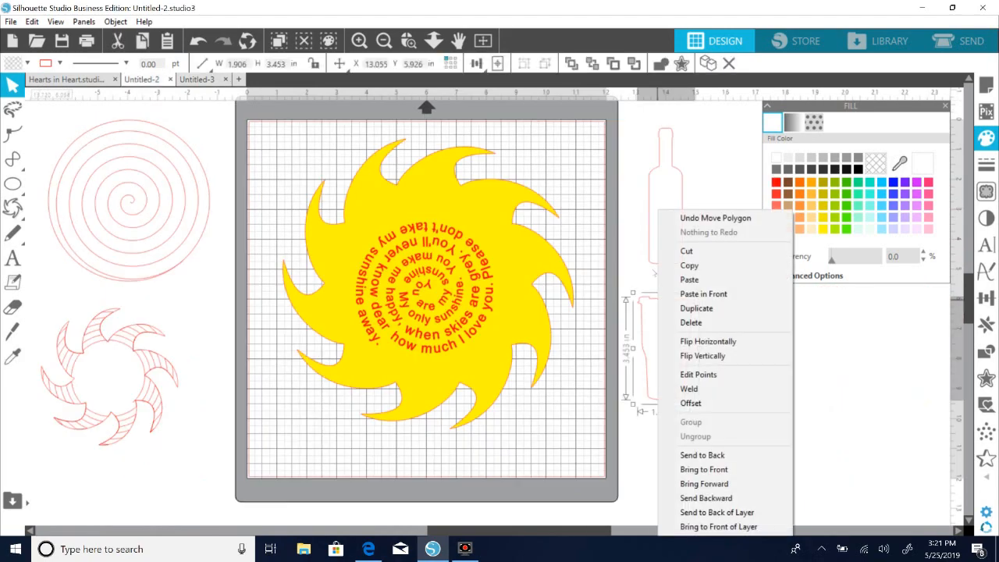
click(689, 266)
click(196, 79)
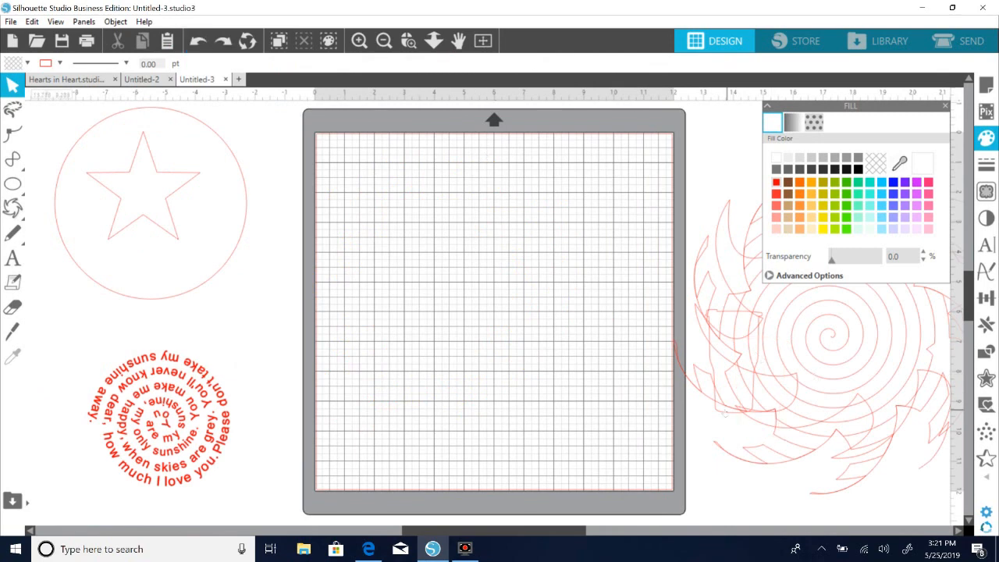
key(ctrl+v)
drag(722, 414, 355, 250)
drag(458, 306, 617, 438)
drag(624, 446, 627, 447)
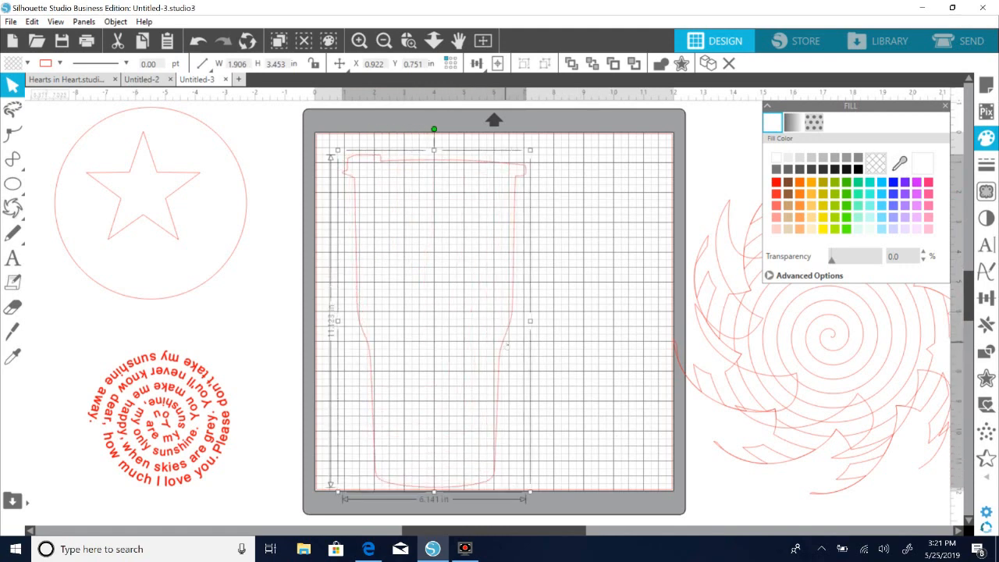
Enlarge the tumbler outline to about 6.49 × 11.75 in at the mat's upper edge and shift the red lyrics slightly lower.
drag(506, 341, 503, 324)
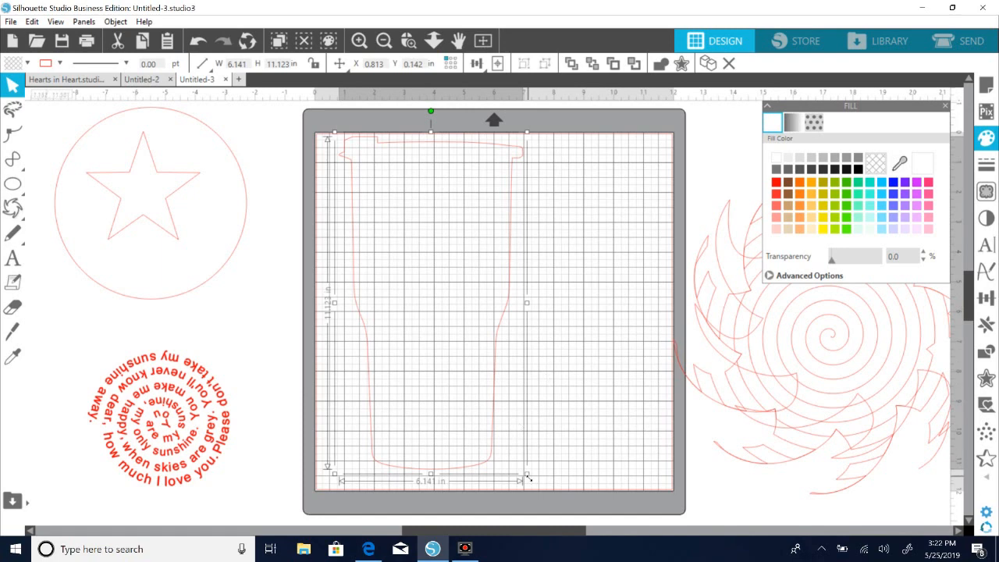
drag(528, 477, 538, 495)
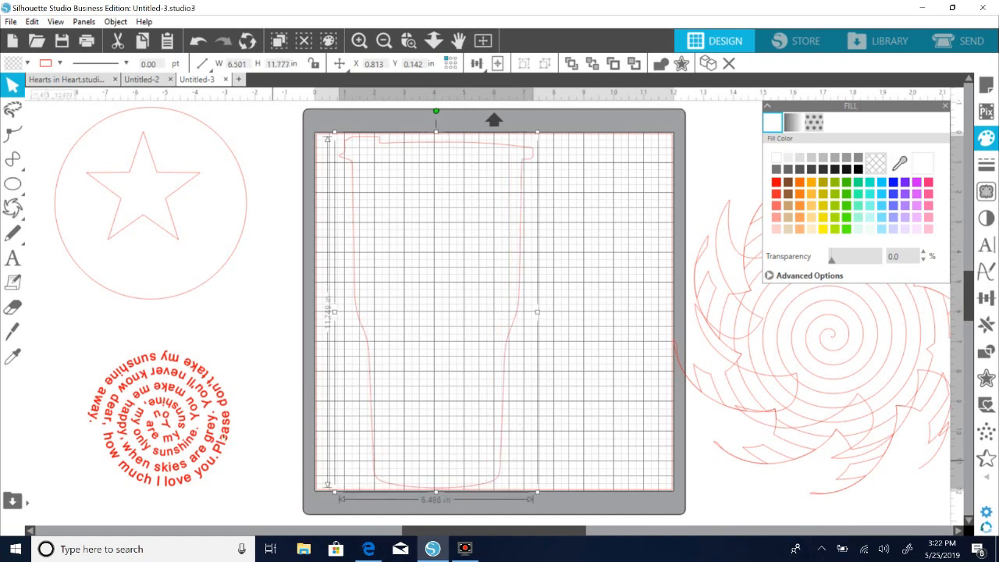
click(160, 426)
drag(243, 431, 215, 420)
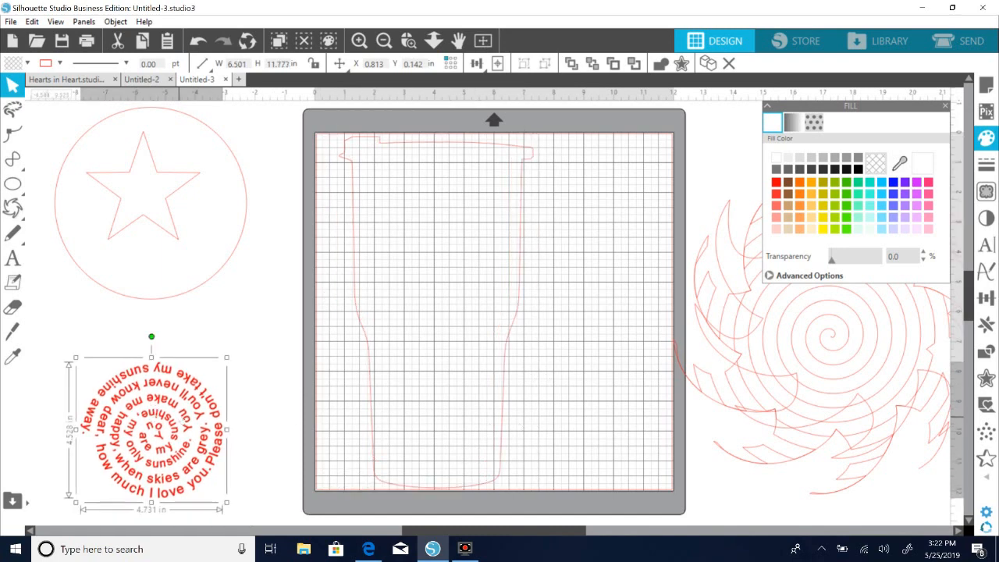
Try a spiral line-effect fill on the tumbler outline at 0.195 in and 0.040 in spacing, and remove the fill.
click(377, 404)
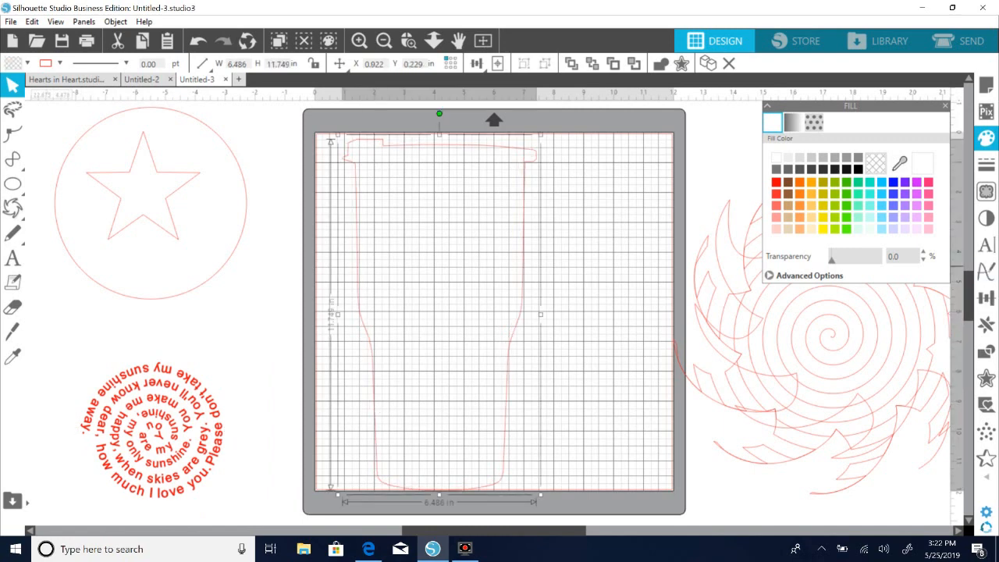
mouse_move(987, 458)
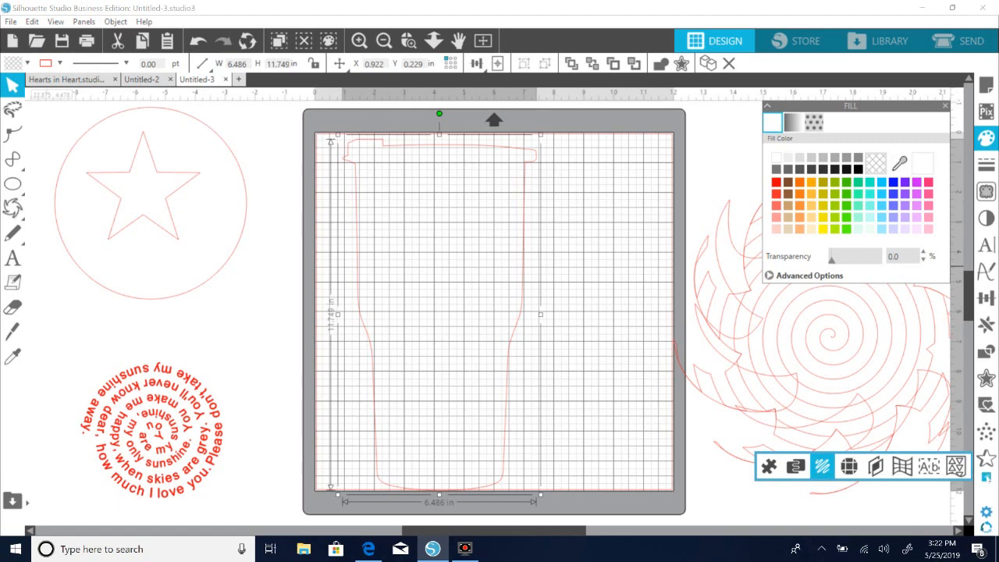
click(821, 466)
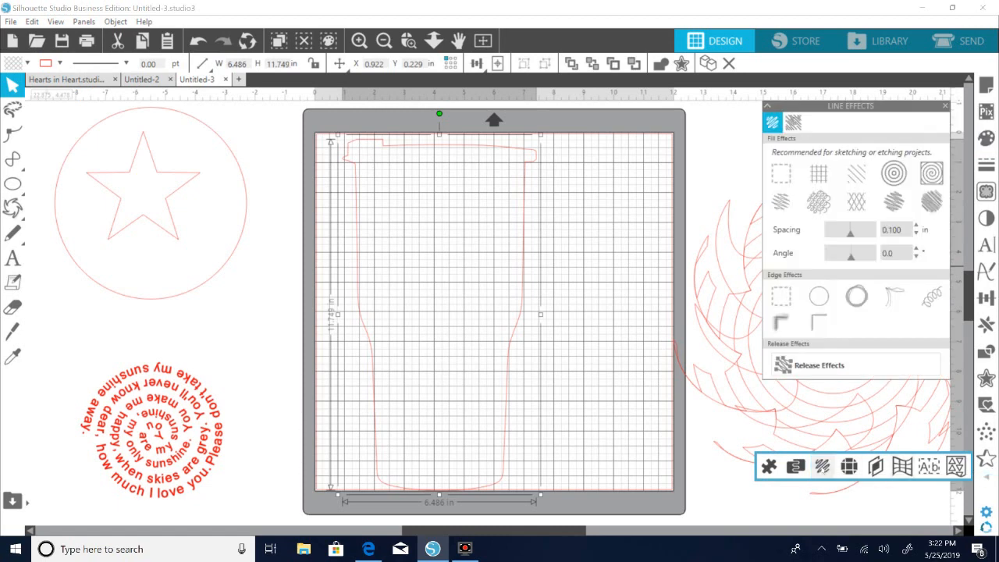
click(931, 175)
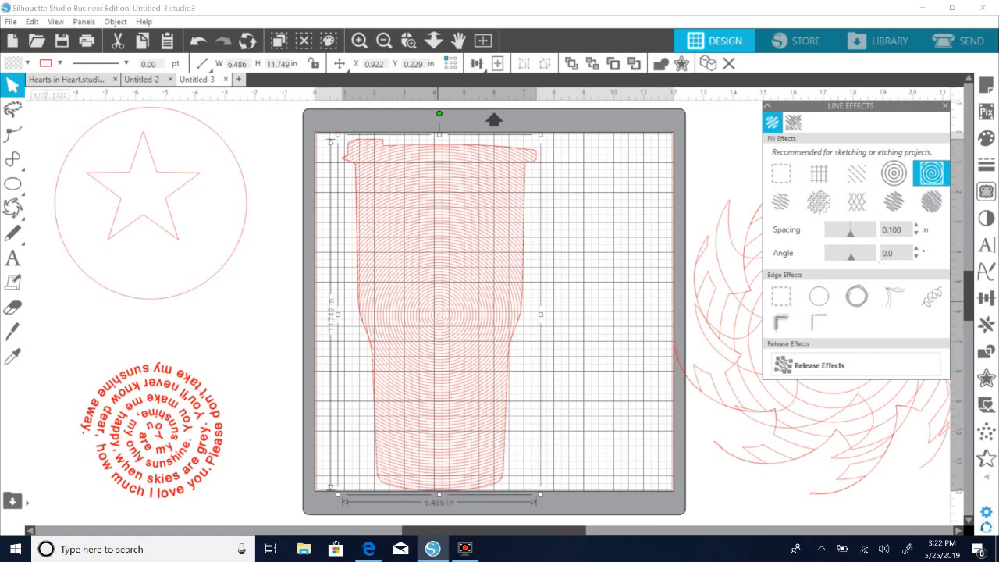
drag(871, 232, 873, 232)
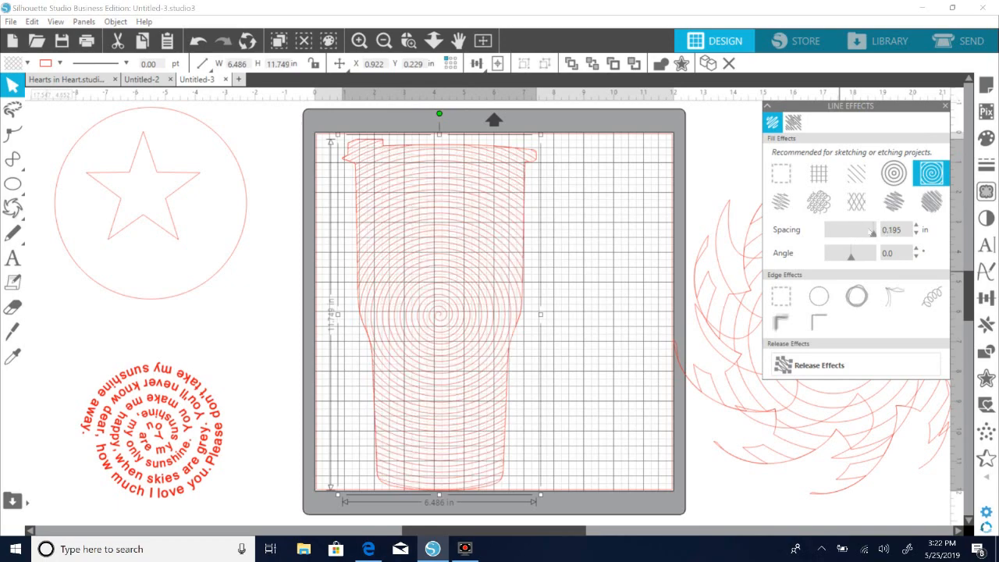
drag(839, 232, 836, 234)
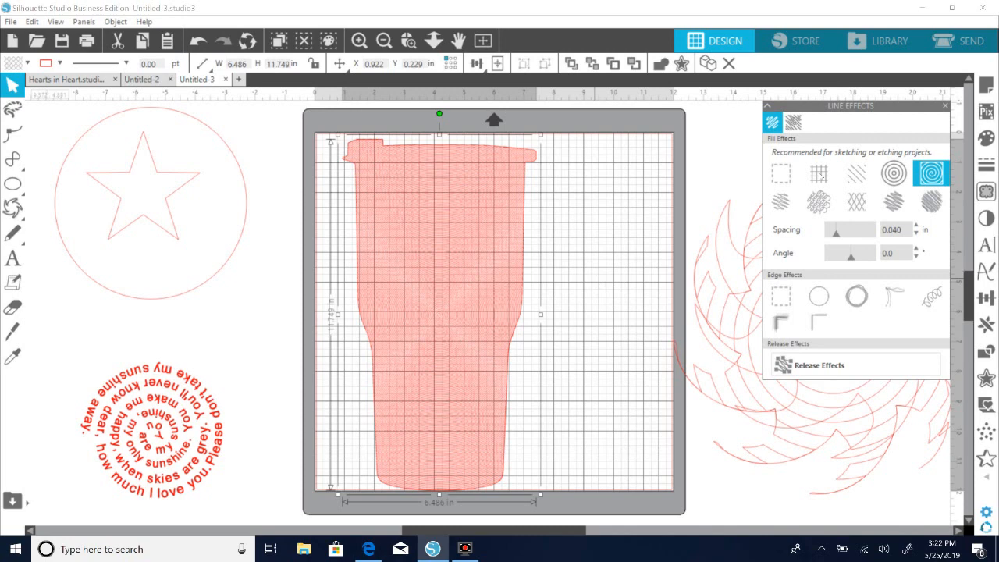
click(781, 182)
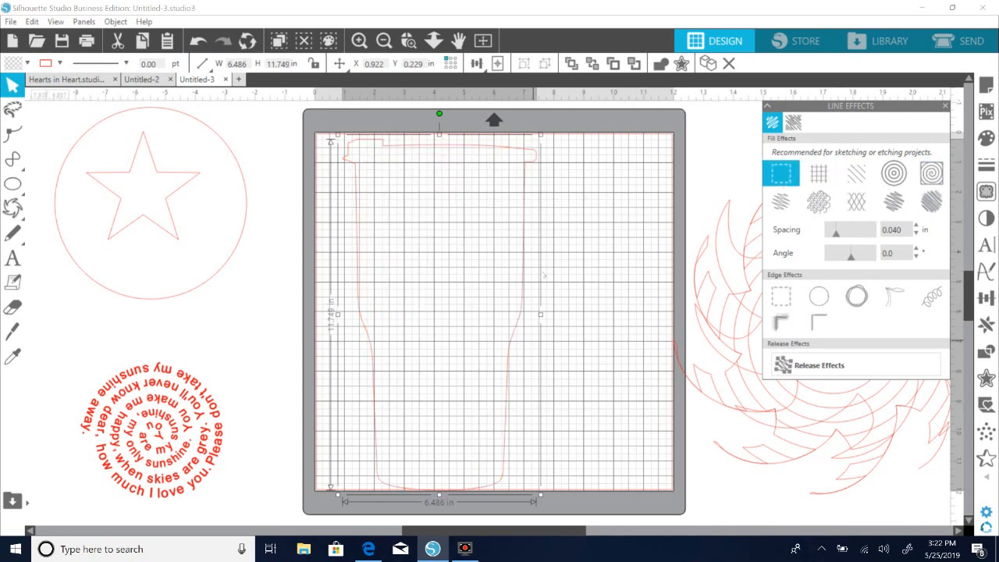
Shrink the tumbler to about 2.25 × 4.08 in with a spiral line-effect fill at 0.195 in spacing, and release the effect.
drag(547, 498, 440, 311)
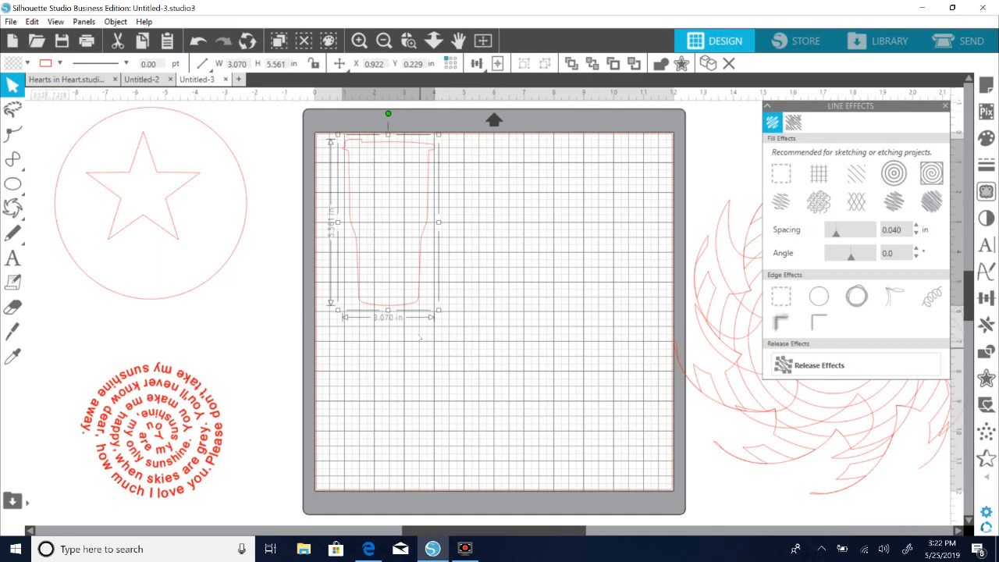
drag(441, 312, 368, 241)
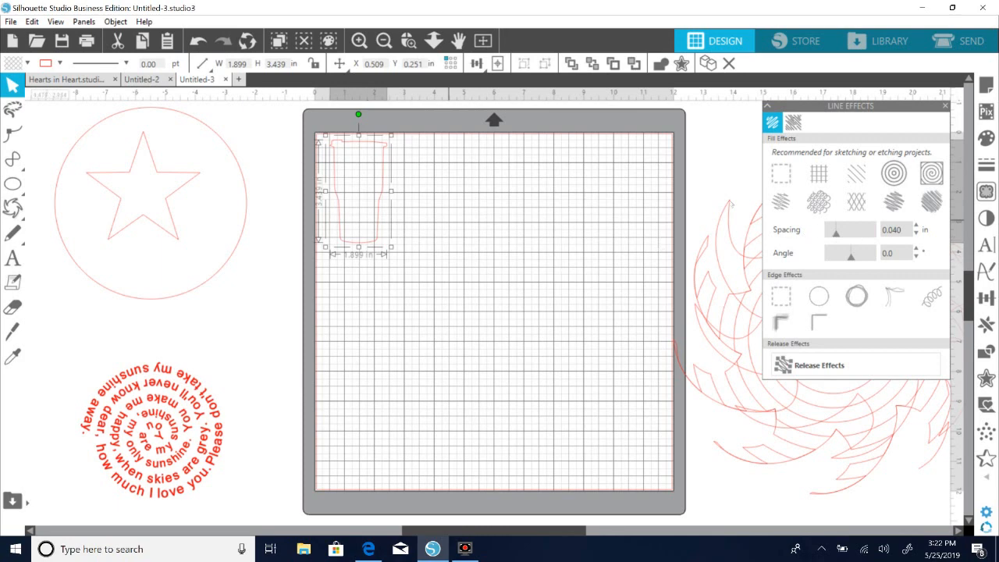
click(931, 173)
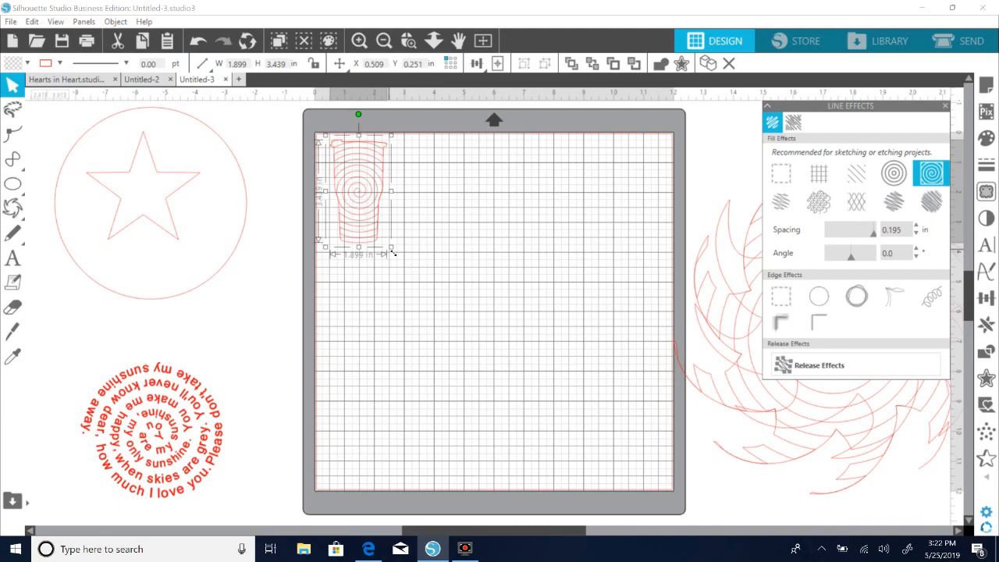
drag(397, 250, 443, 277)
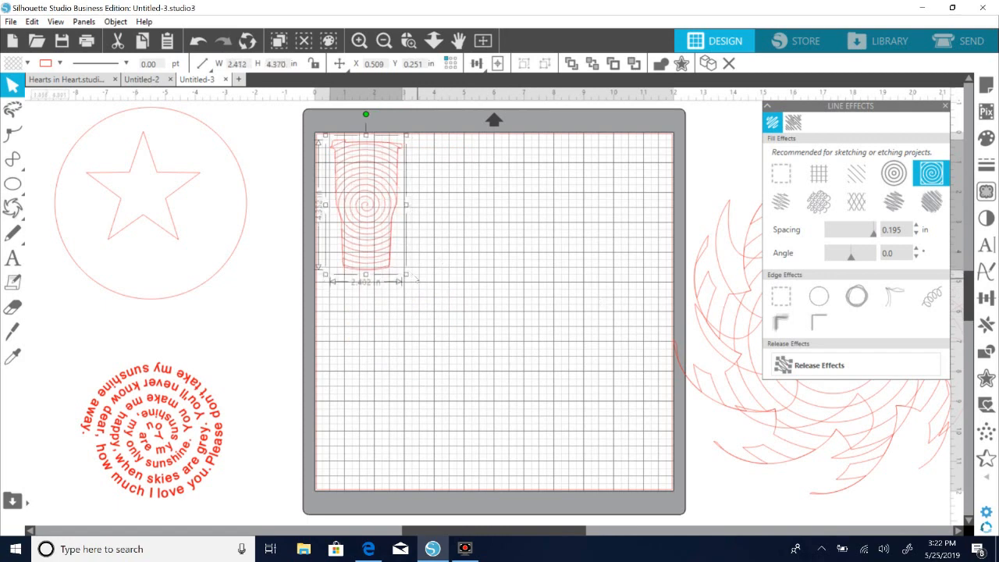
drag(413, 278, 403, 268)
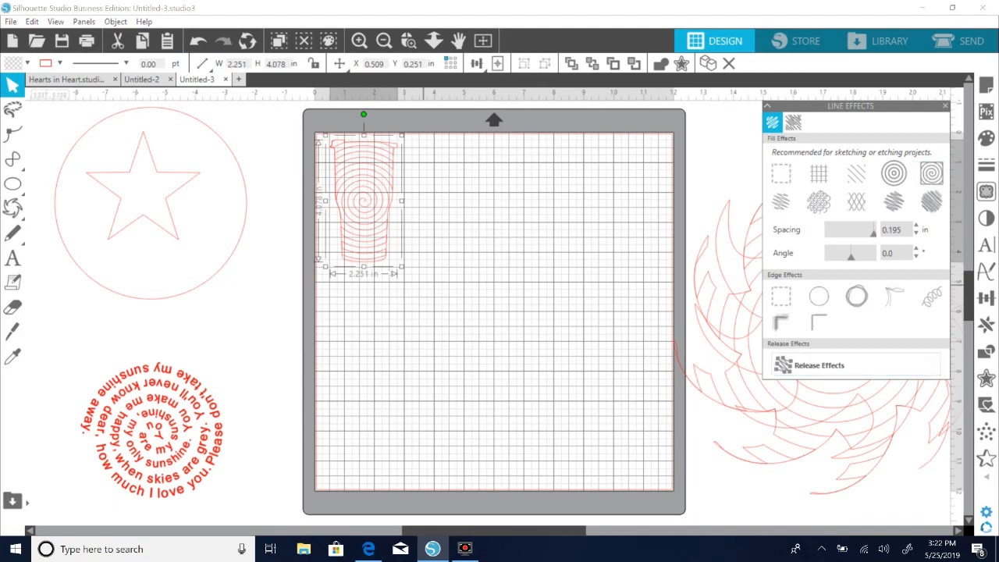
Enlarge the spiral-filled tumbler to about 6.57 × 11.89 in and position it near the middle of the mat.
drag(404, 268, 531, 499)
drag(507, 326, 539, 310)
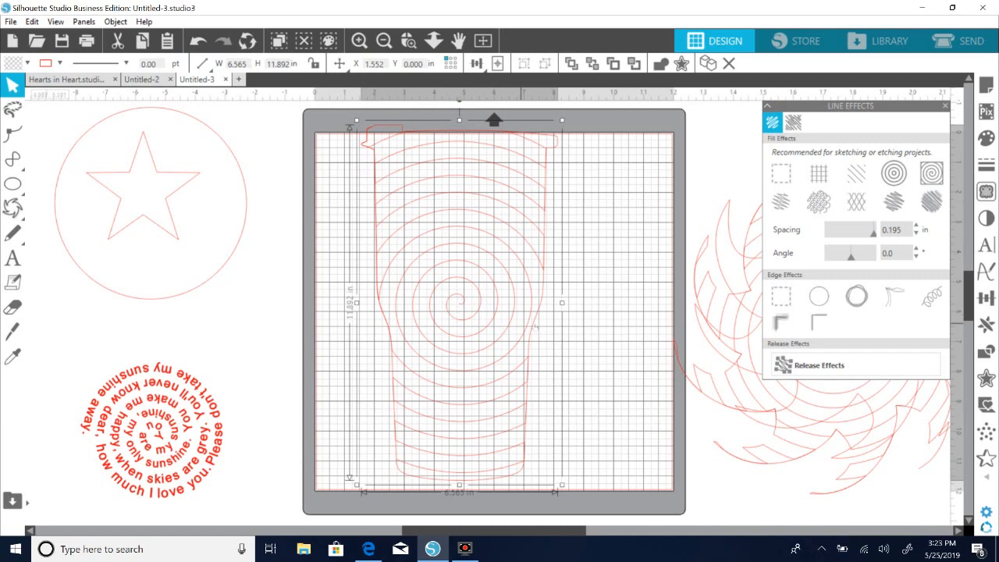
drag(544, 329, 549, 333)
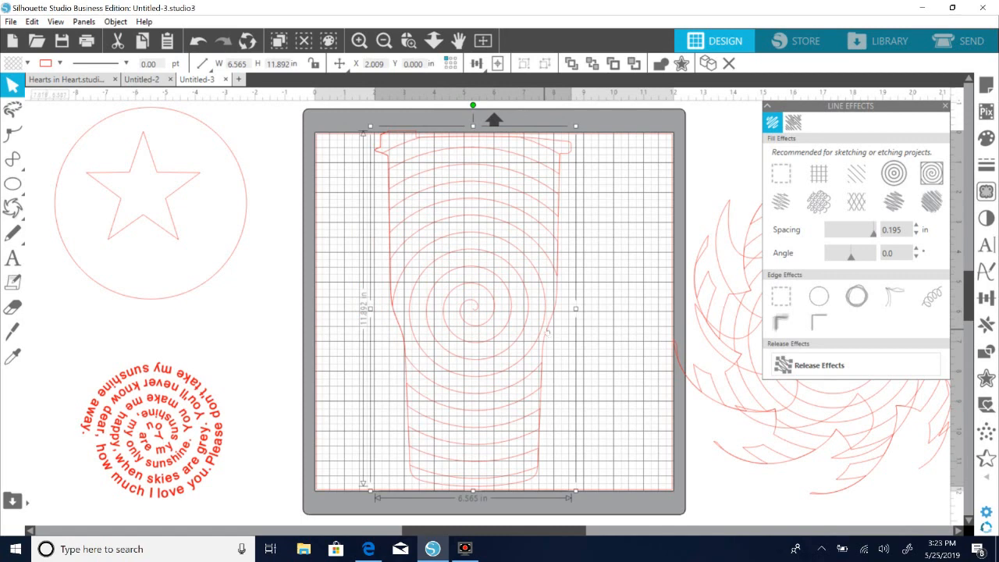
Ungroup the spiral-filled tumbler and move its outline off the mat beside the star circle.
right_click(546, 332)
click(609, 436)
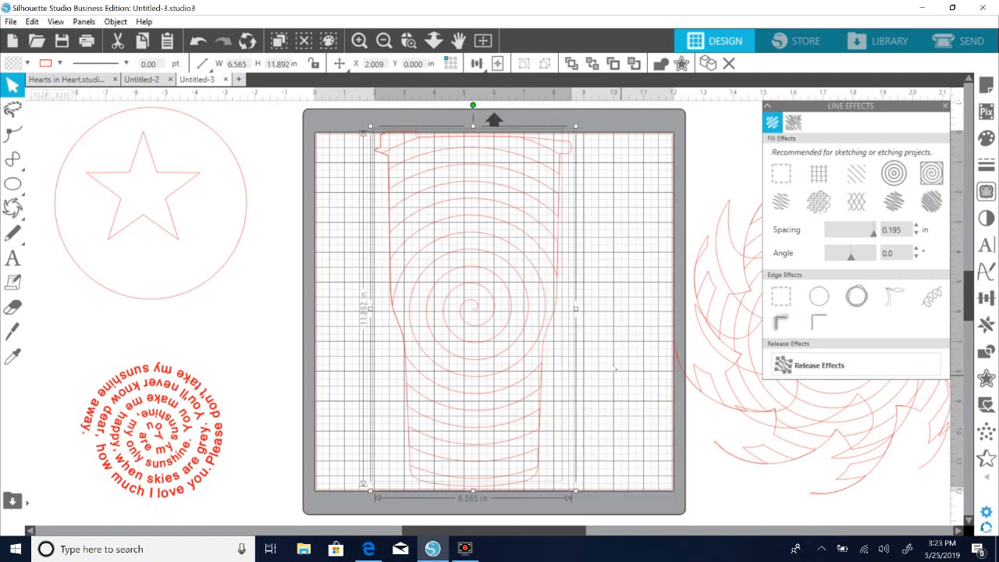
click(552, 349)
drag(552, 349, 4, 387)
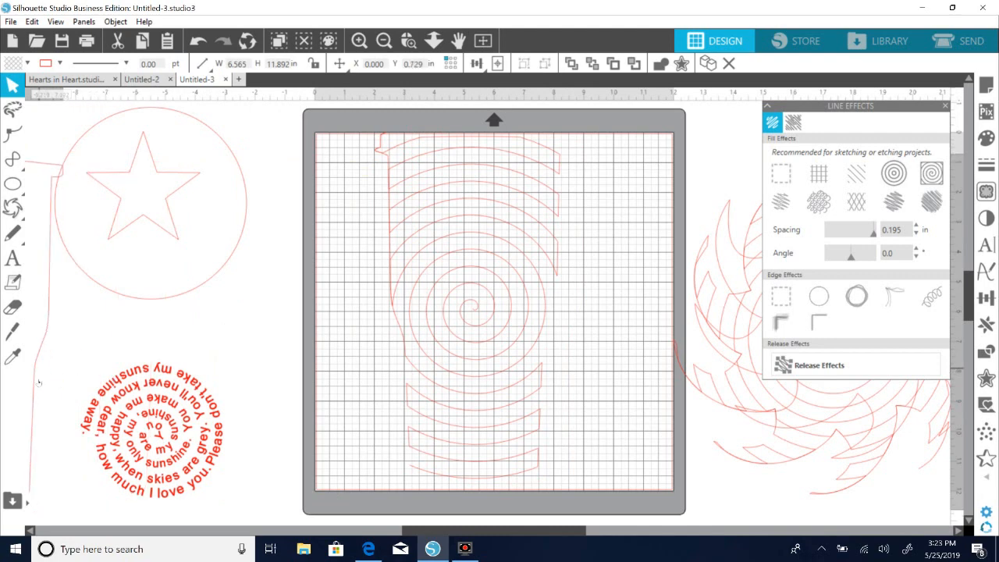
Shift the separated spiral slightly toward the mat's left side.
click(385, 361)
click(498, 426)
right_click(498, 426)
click(303, 421)
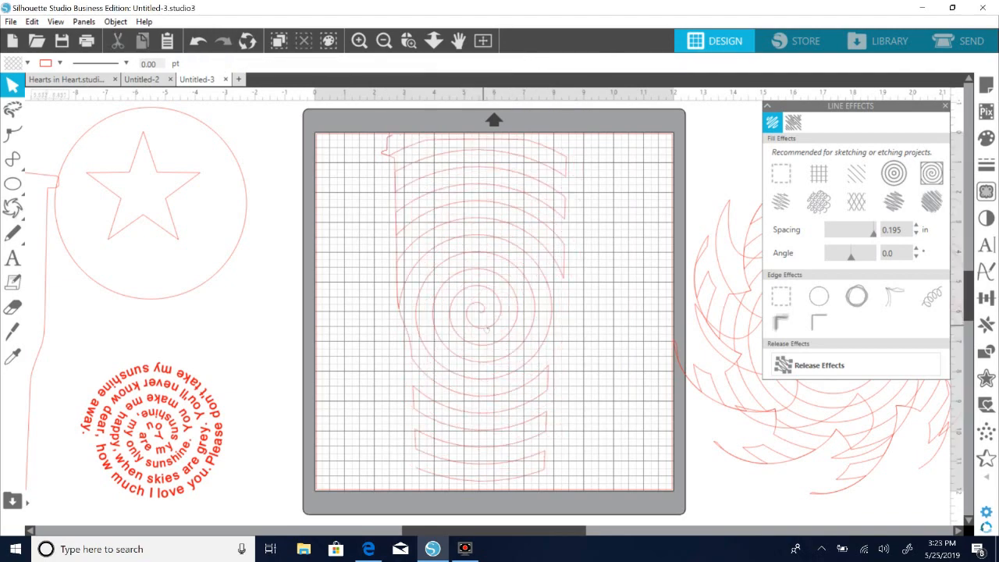
right_click(485, 328)
click(629, 337)
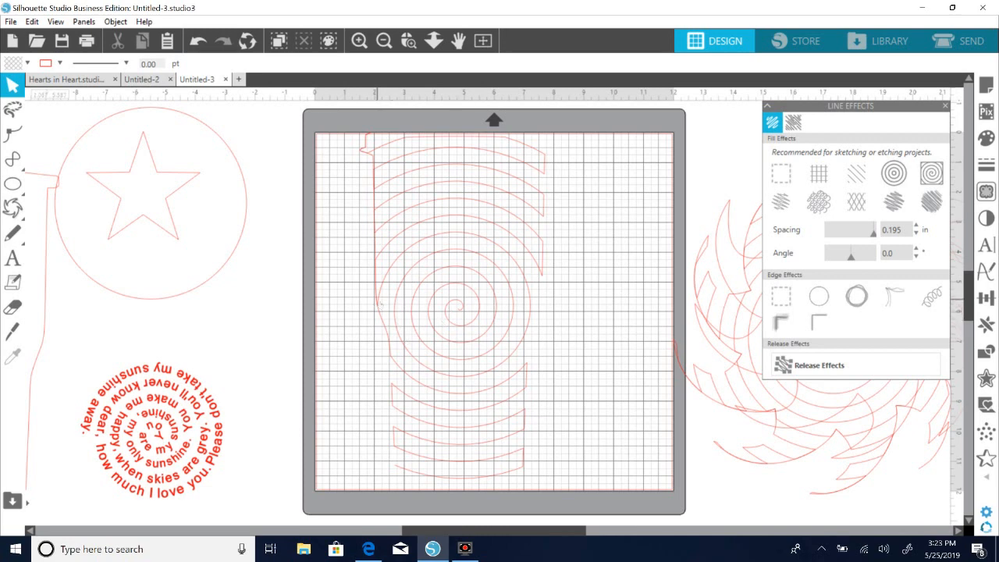
Move the red lyrics up onto the star circle, leaving the area below it empty.
drag(221, 409, 225, 317)
drag(168, 328, 141, 225)
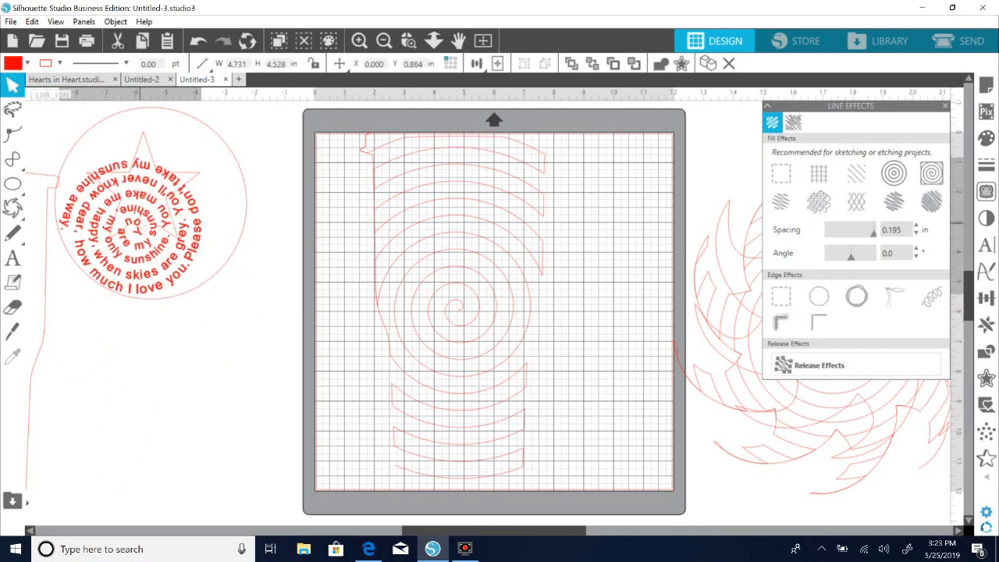
click(168, 332)
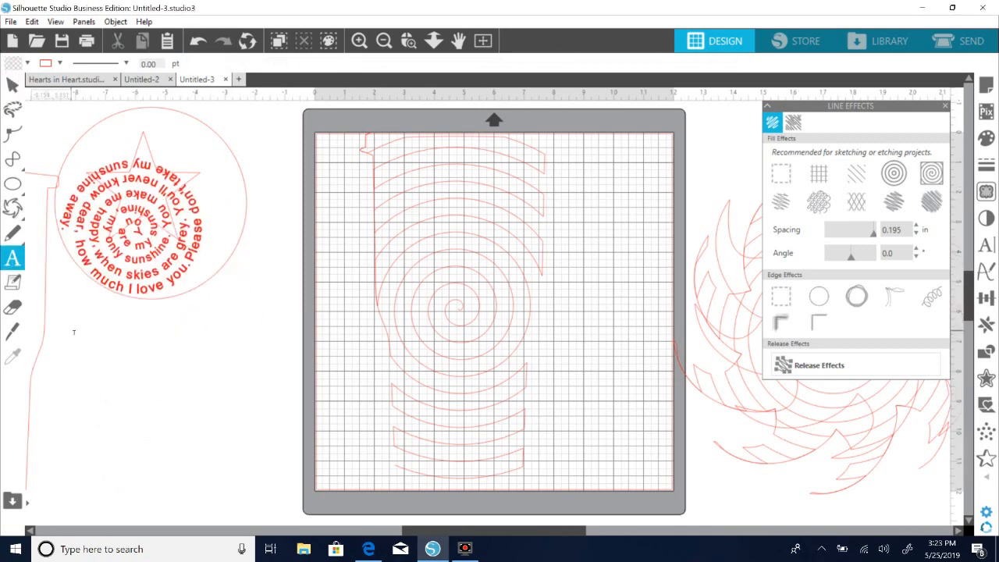
Add the three-line text "Twinkle twinkle little star how I wonder what you are." beside the mat below the star circle.
click(13, 259)
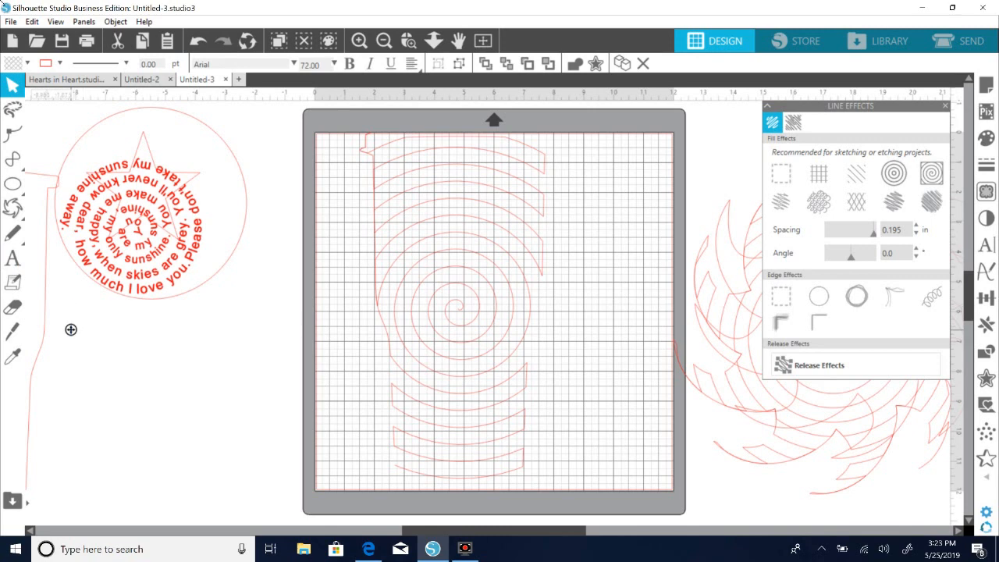
click(70, 330)
text(Twinkle twinkle little)
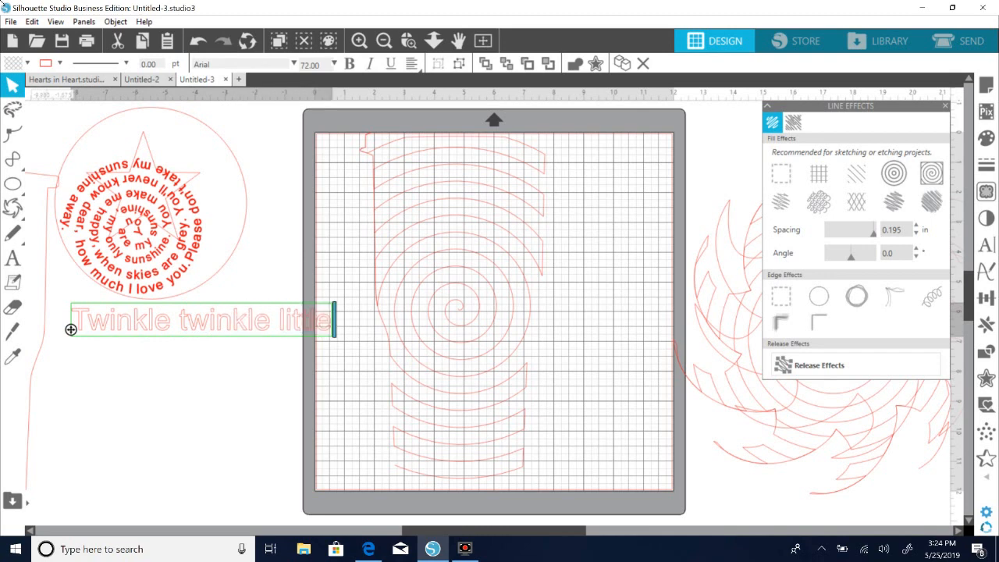
key(Return)
text(star how I wonder)
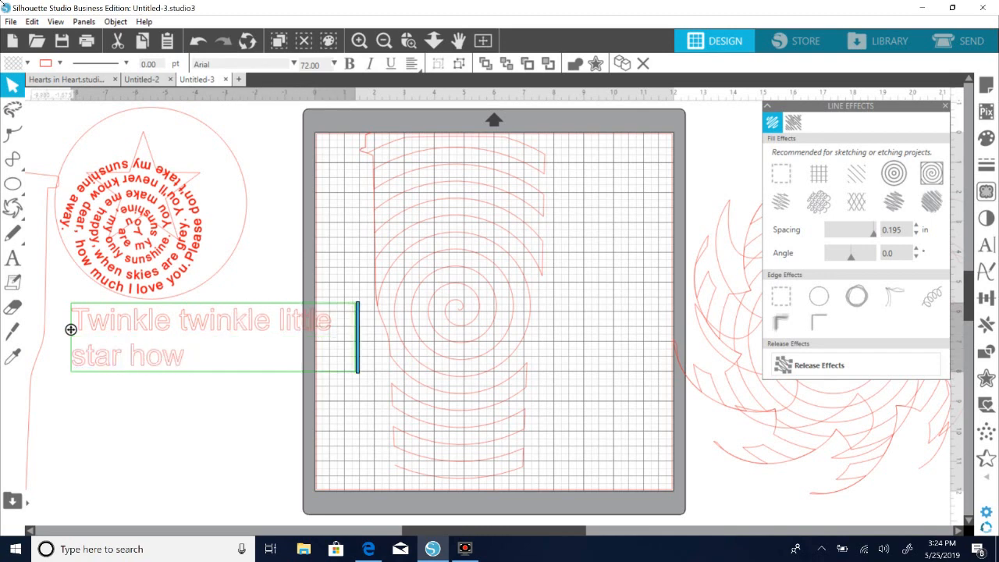
key(Return)
text(what you are.)
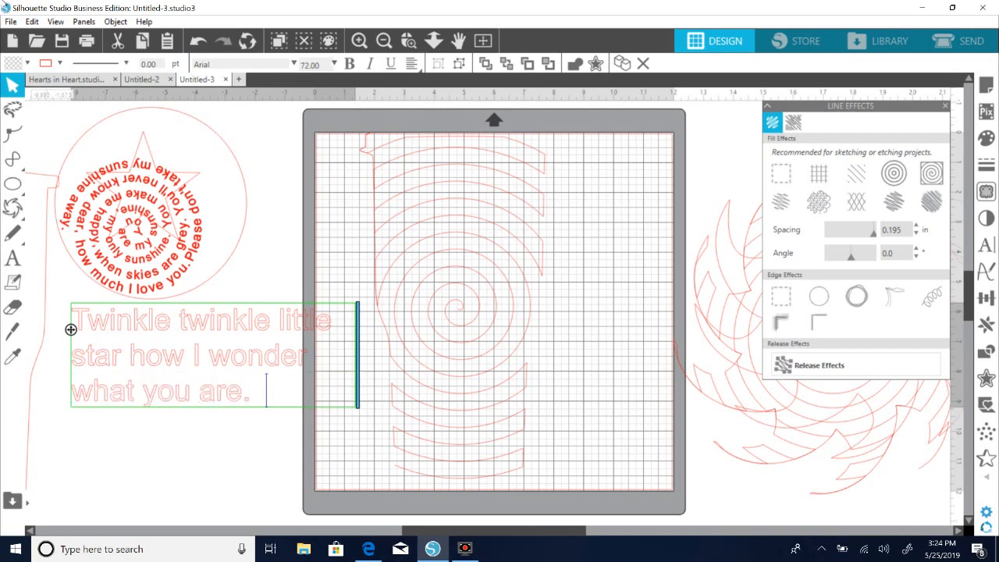
click(193, 422)
click(164, 402)
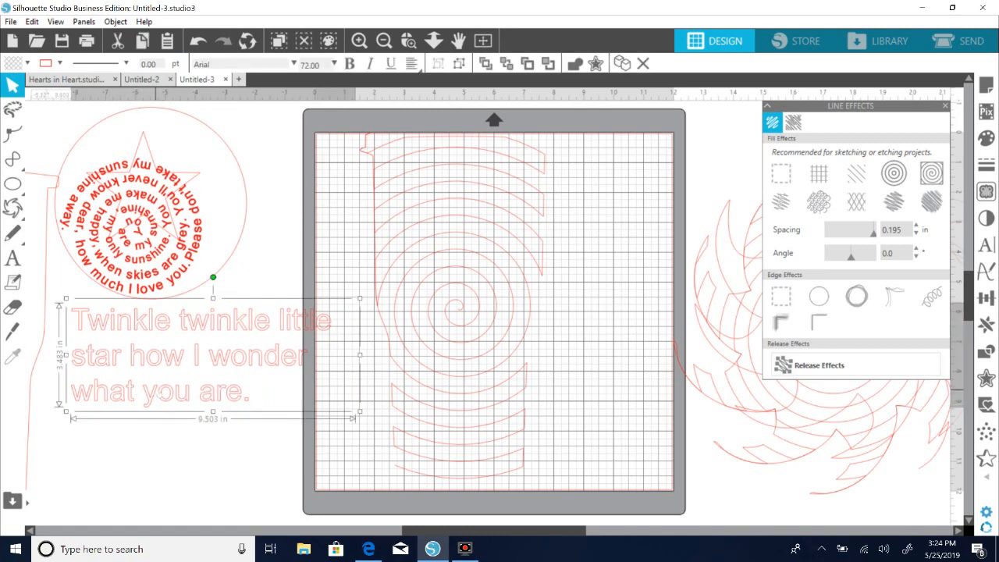
Attach the "Twinkle twinkle little star" text to the spiral path on the mat, starting near the spiral's centre.
double_click(159, 391)
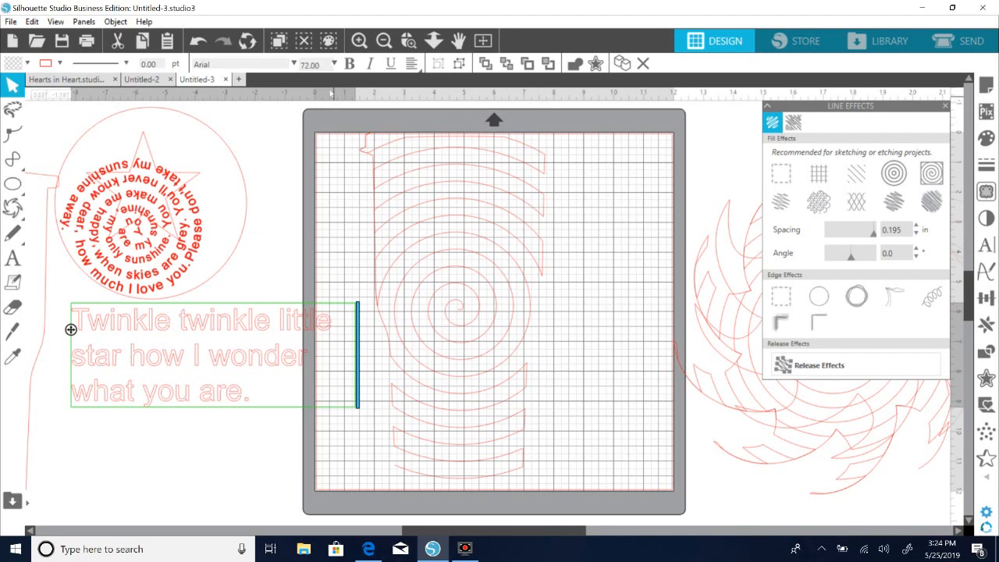
click(359, 40)
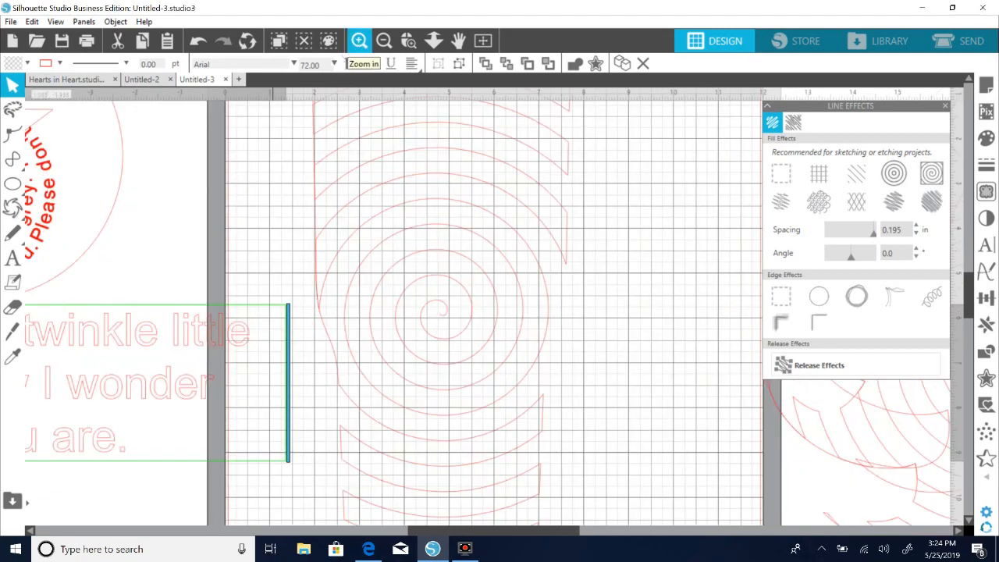
click(359, 41)
drag(198, 411, 556, 377)
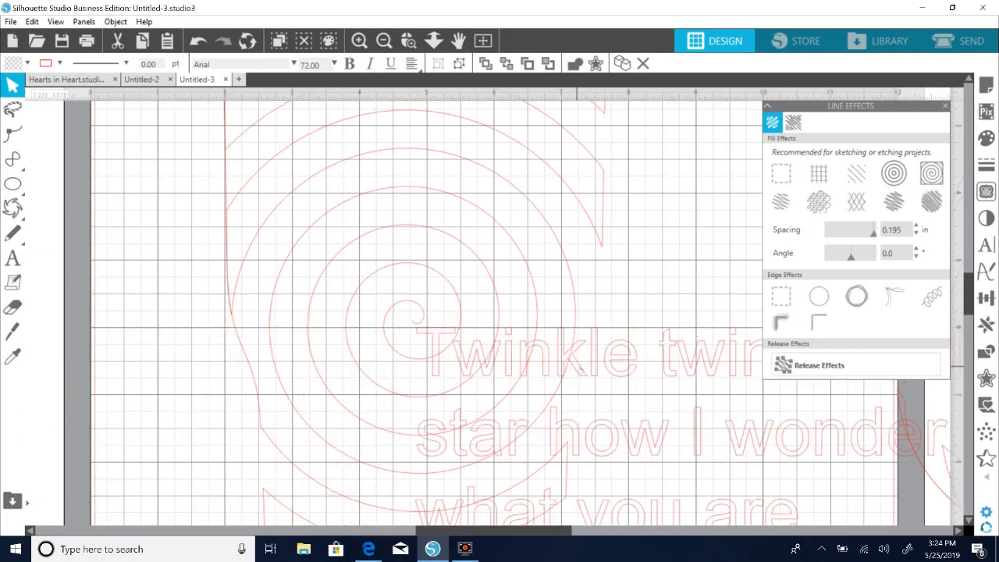
double_click(582, 371)
drag(415, 374, 361, 281)
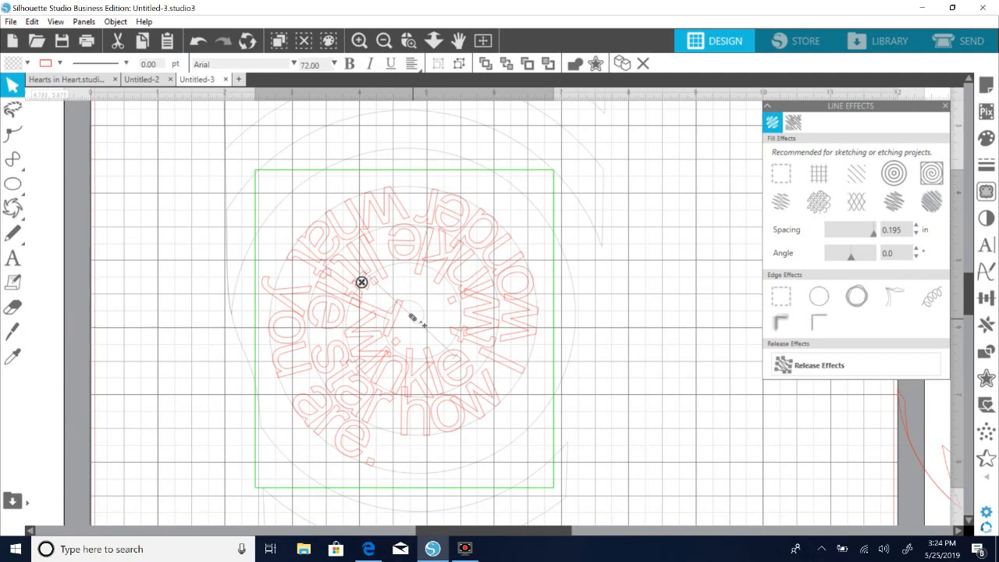
Adjust how far the attached "Twinkle twinkle little star" lyrics sit from the spiral line.
mouse_move(434, 333)
mouse_down()
mouse_move(343, 291)
mouse_move(355, 301)
mouse_move(388, 291)
mouse_up()
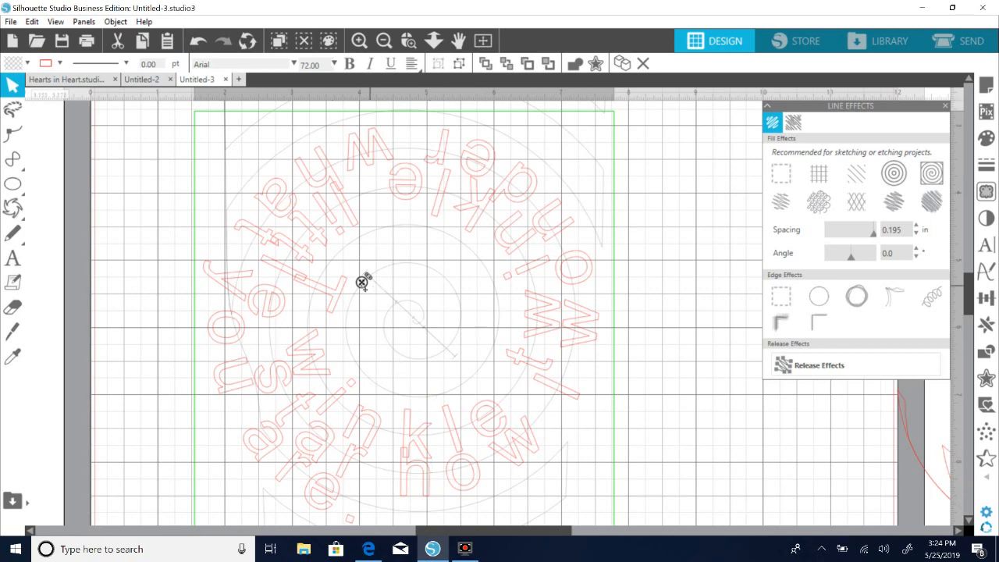
drag(366, 278, 389, 297)
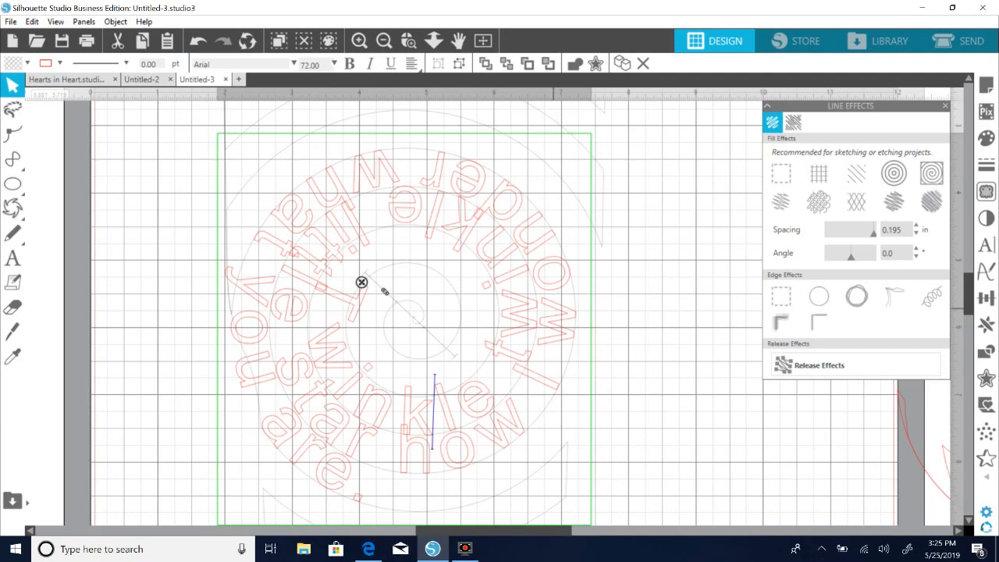
Take the lyrics off the spiral, place them beside the mat and set their font size to 48 pt.
click(983, 250)
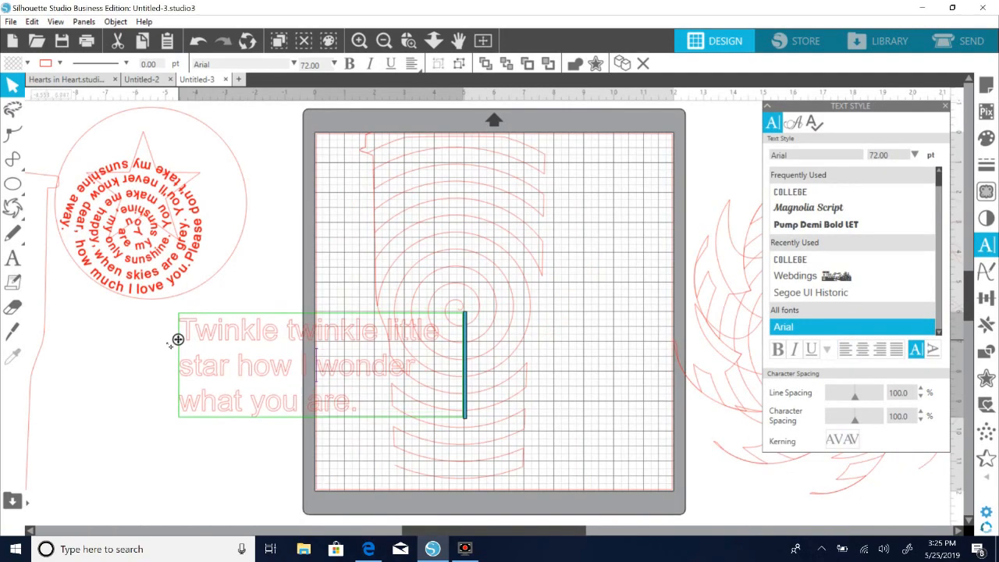
drag(179, 338, 144, 345)
drag(342, 412, 122, 322)
click(122, 322)
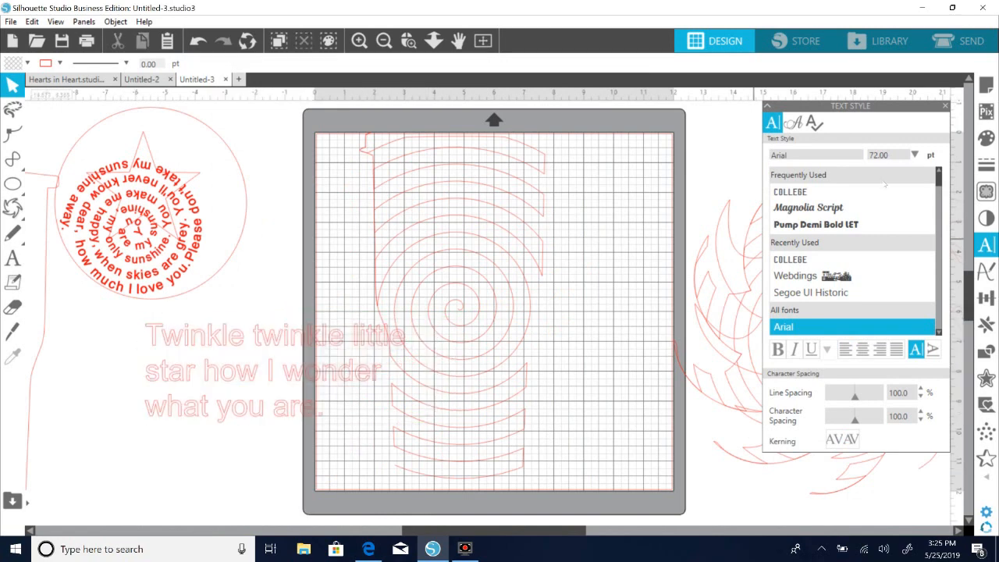
click(915, 155)
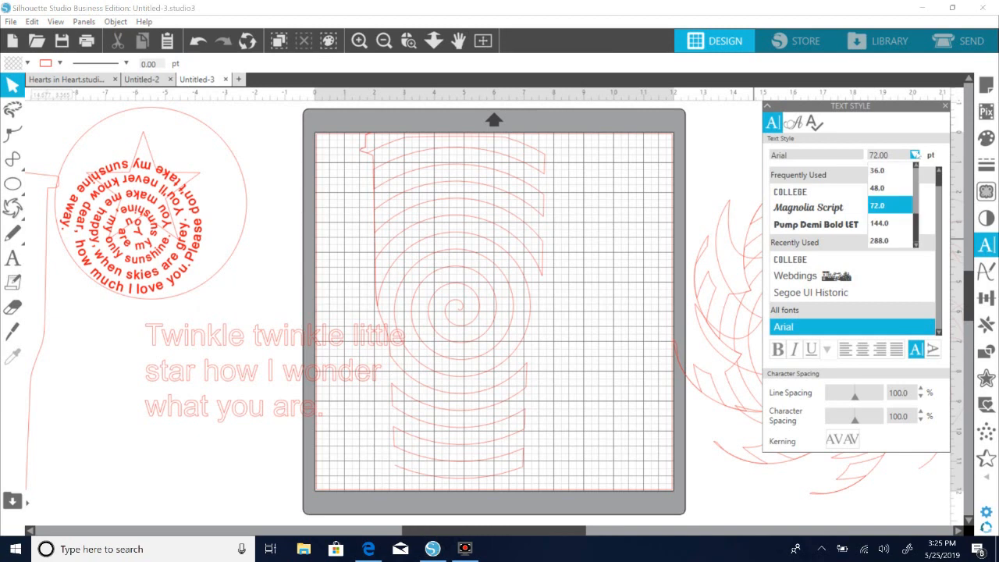
click(218, 410)
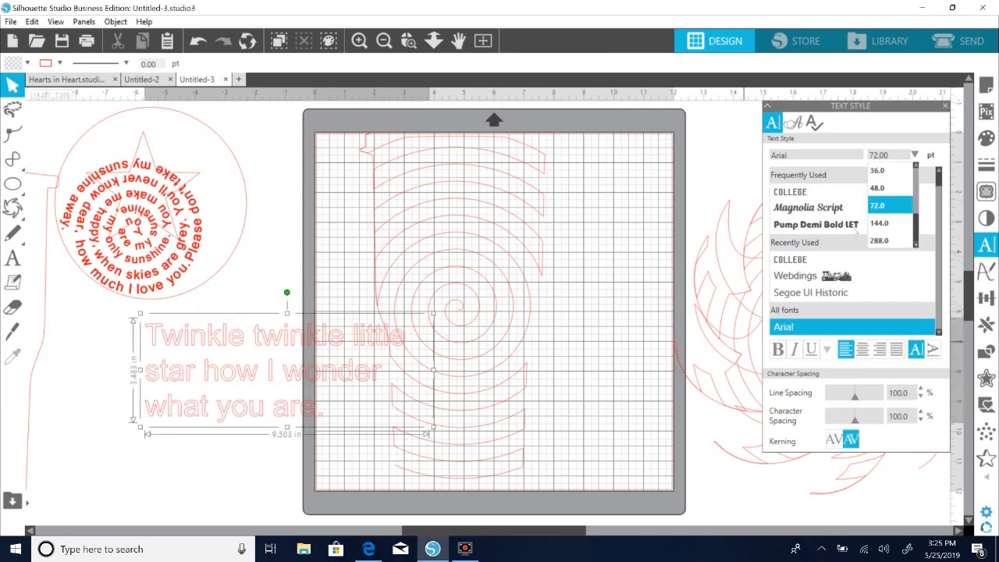
click(881, 190)
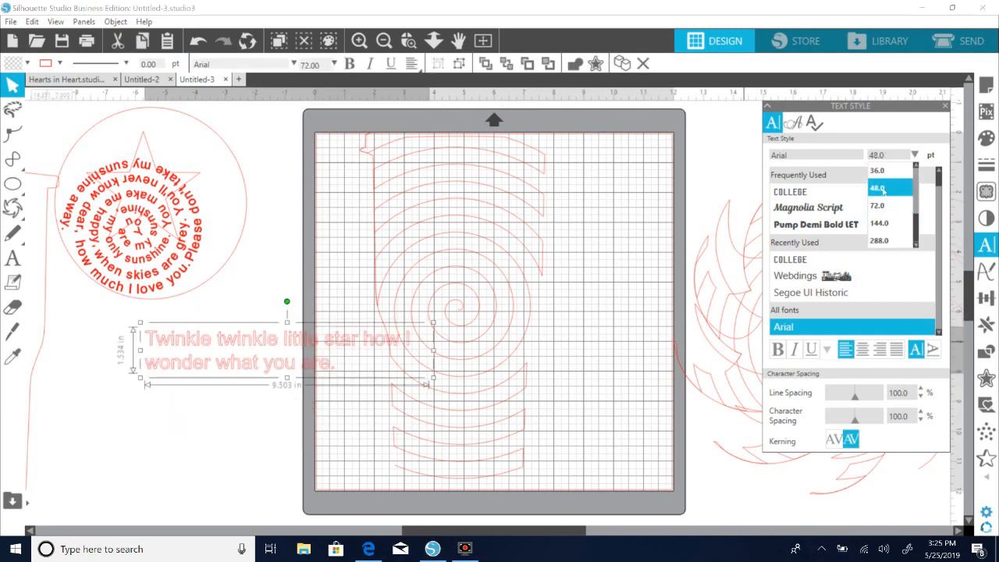
click(234, 413)
Attach the 48 pt lyrics to the spiral path, starting close to the spiral's centre.
double_click(257, 359)
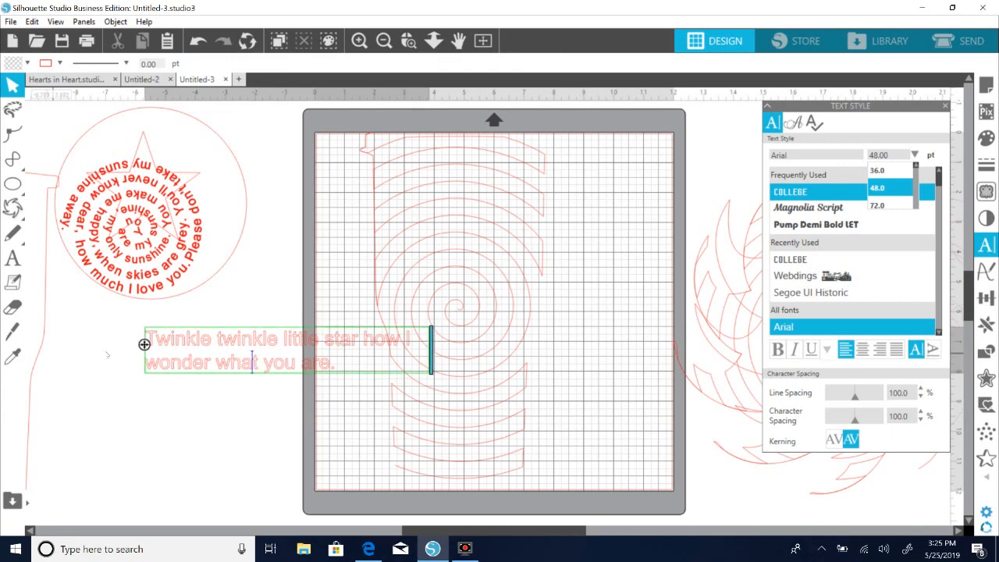
drag(143, 344, 472, 320)
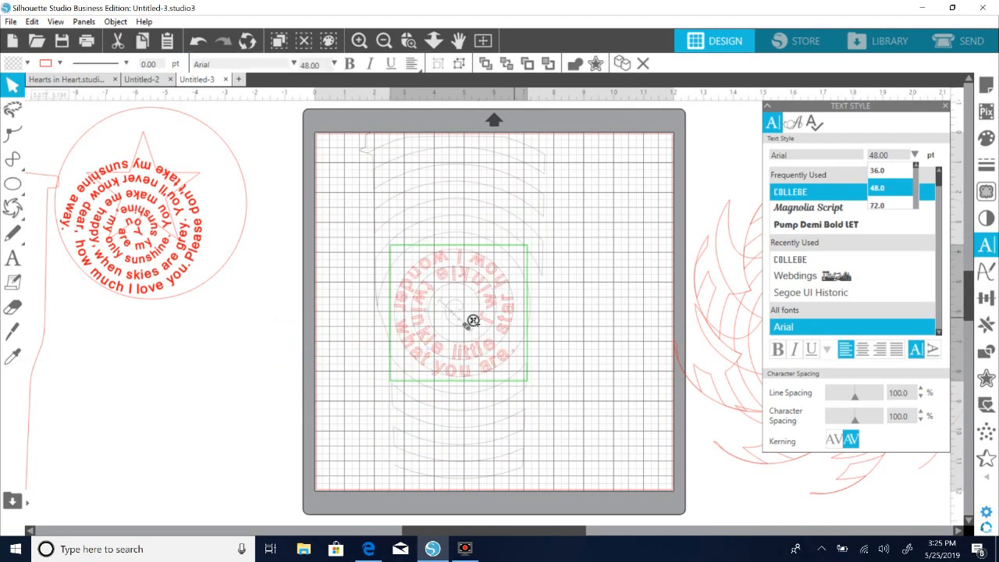
mouse_move(472, 320)
mouse_down()
mouse_move(453, 324)
mouse_move(430, 308)
mouse_move(463, 305)
mouse_up()
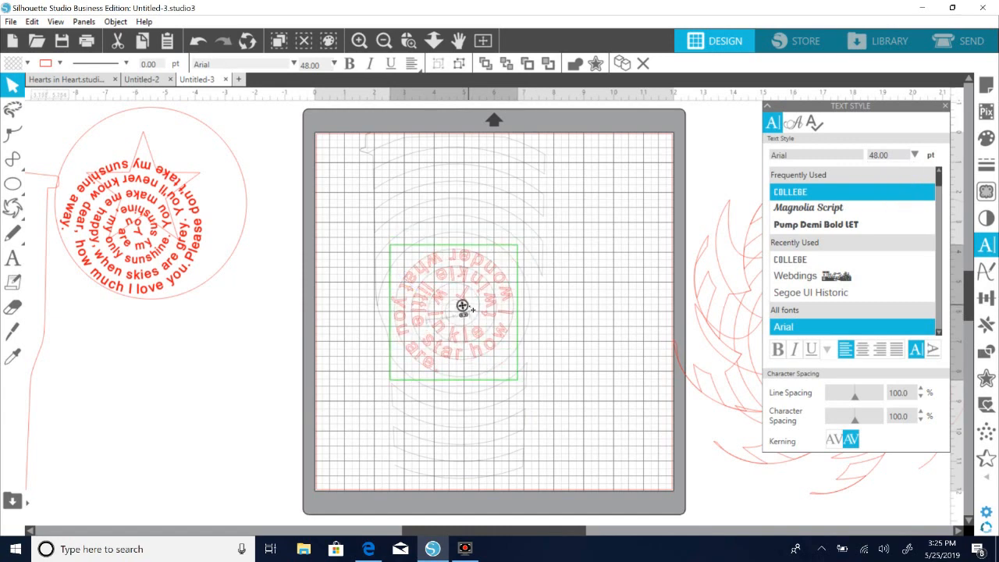
Pull the lyrics off the spiral again and place them as straight text beside the mat.
click(581, 389)
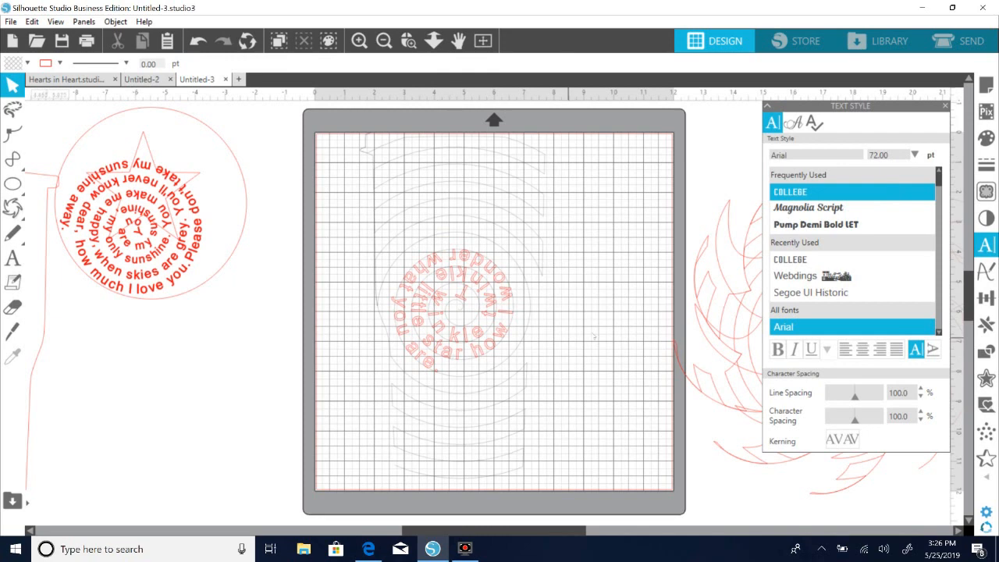
click(463, 349)
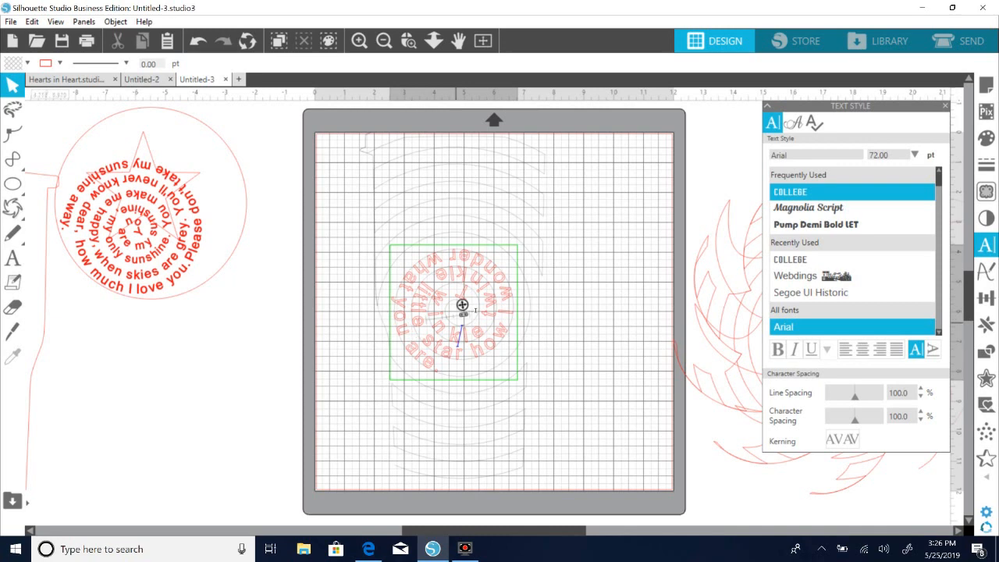
drag(462, 304, 41, 345)
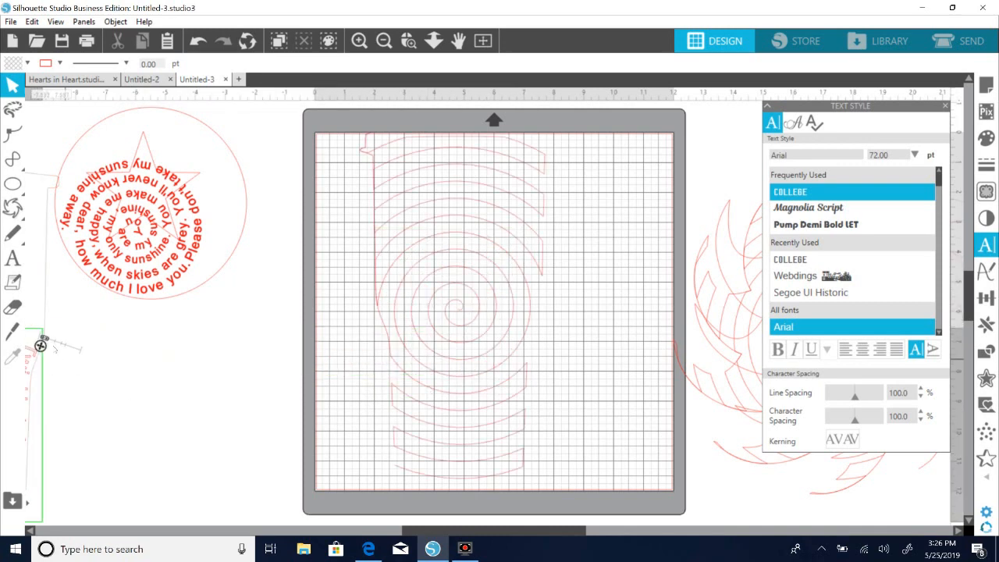
drag(190, 372, 138, 341)
drag(192, 369, 97, 338)
Copy the whole "Twinkle twinkle little star how I wonder what you are." sentence.
double_click(146, 340)
drag(299, 362, 93, 332)
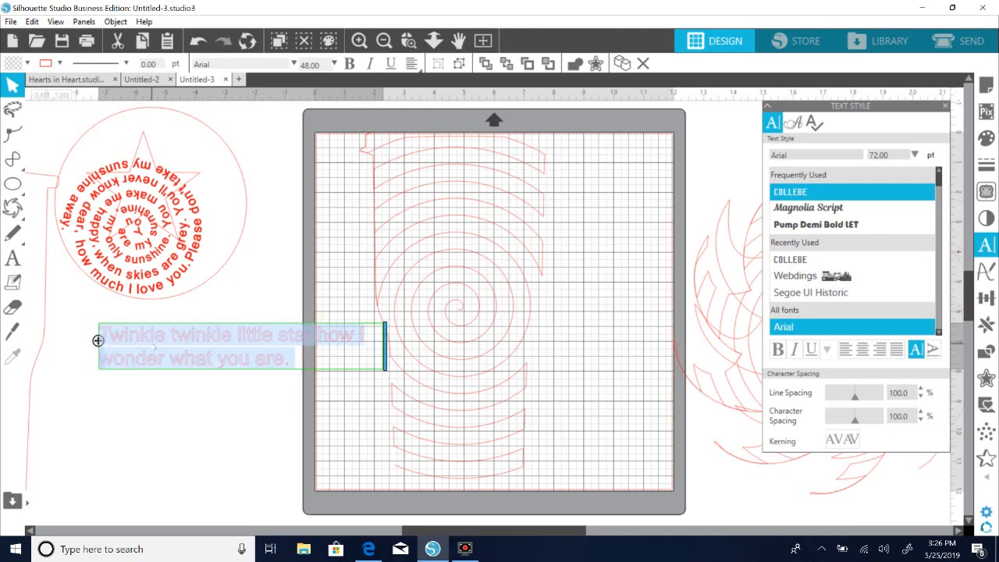
right_click(153, 347)
click(189, 219)
Paste the copied sentence at the end of the existing lyrics, separated from the first one by a space.
click(307, 360)
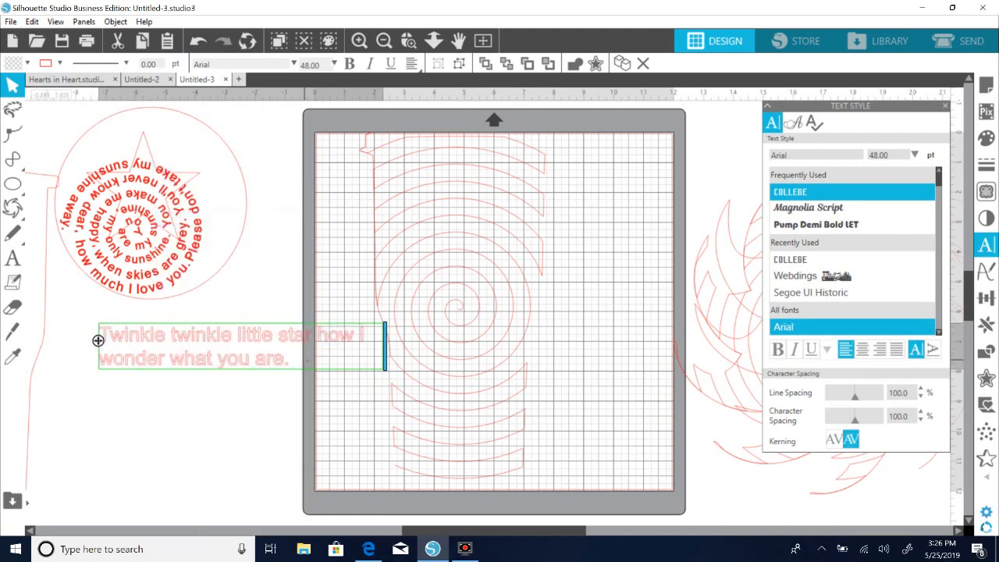
click(306, 361)
right_click(305, 361)
click(292, 362)
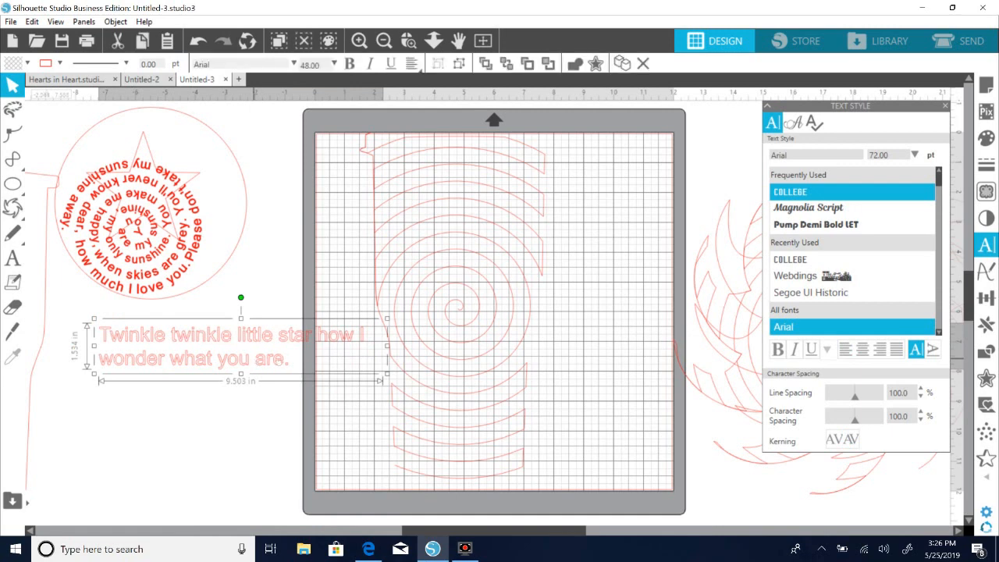
double_click(257, 359)
click(293, 362)
right_click(293, 362)
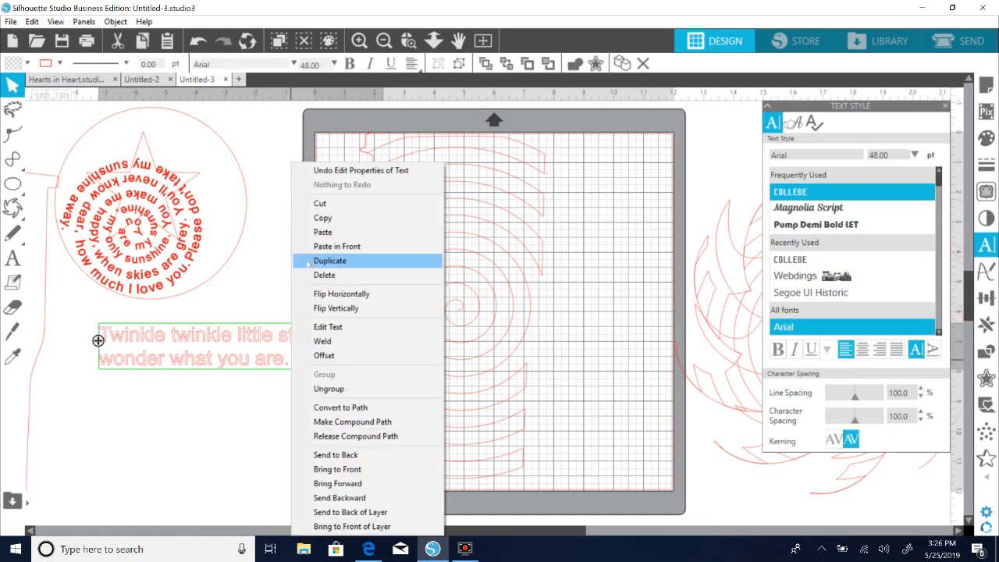
click(313, 233)
click(249, 432)
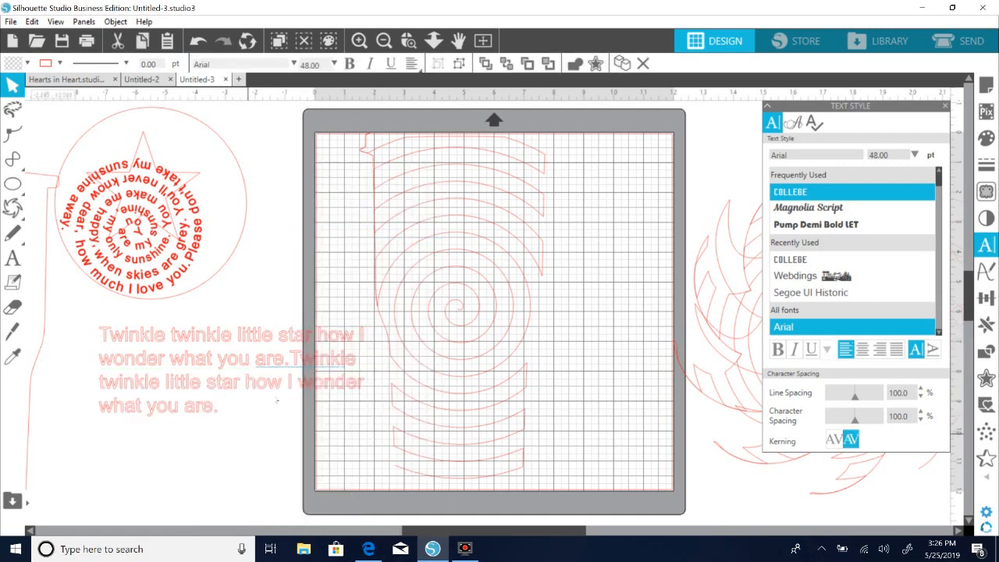
click(288, 362)
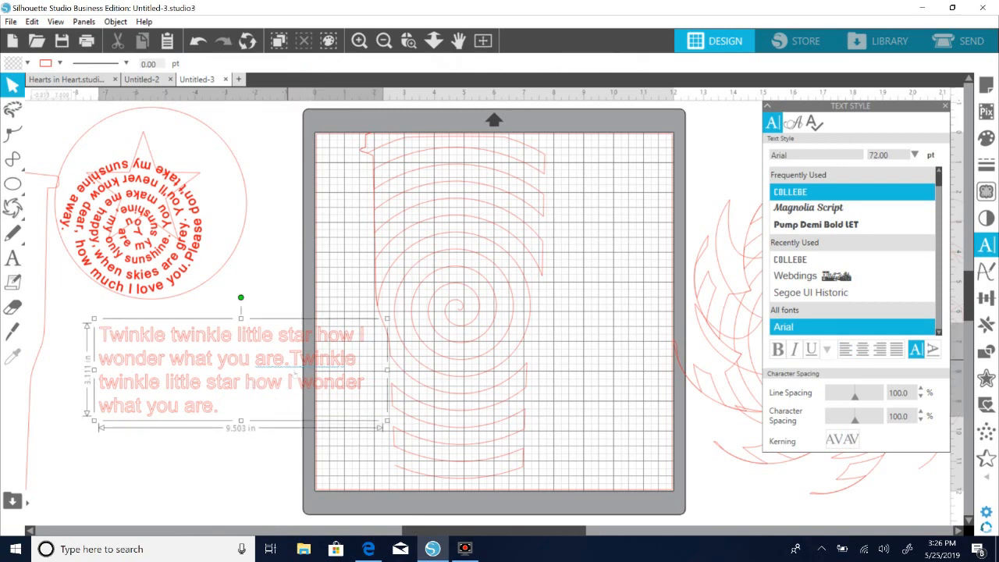
double_click(291, 362)
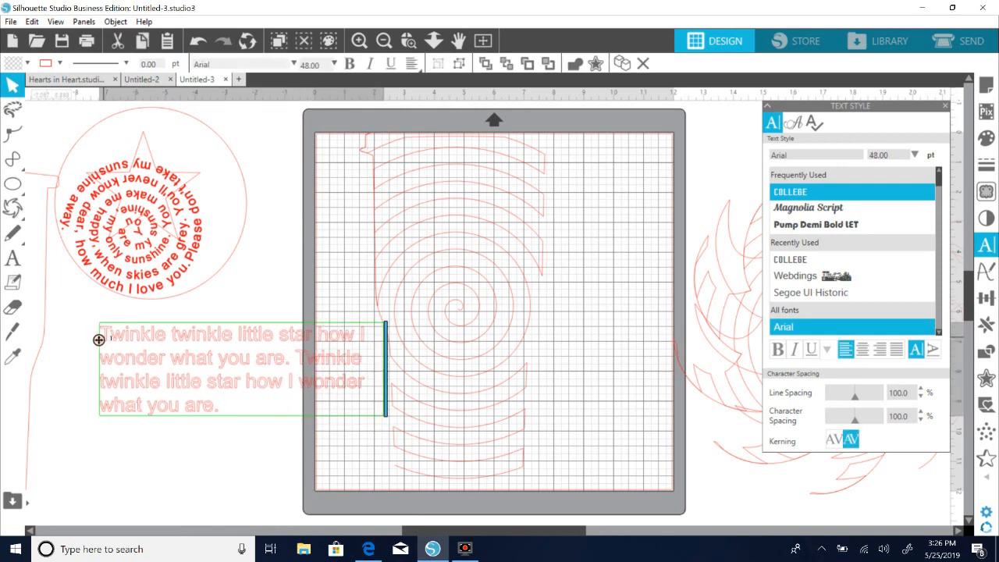
Attach the doubled lyrics to the spiral path on the mat, starting near the spiral's centre.
drag(98, 340, 480, 297)
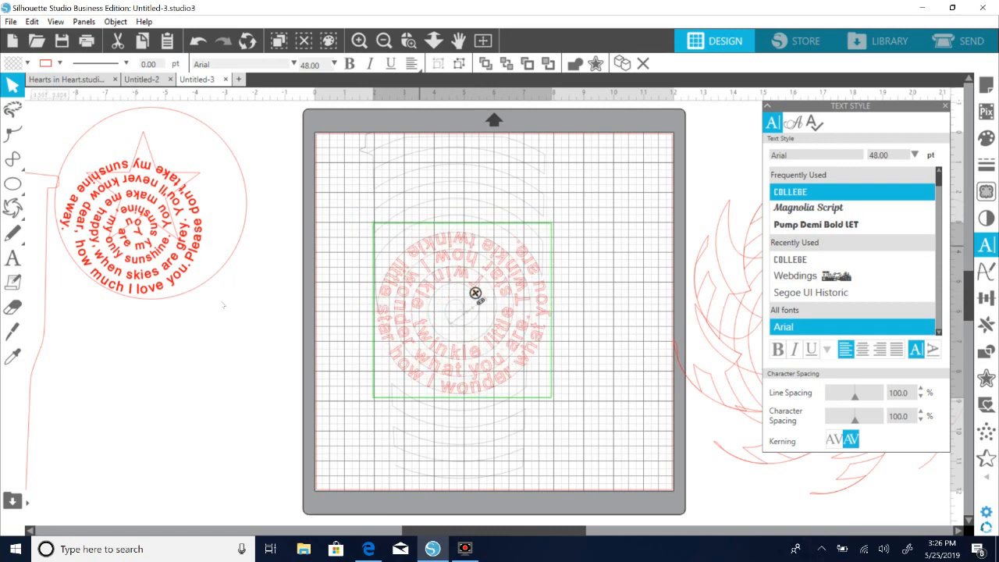
click(332, 282)
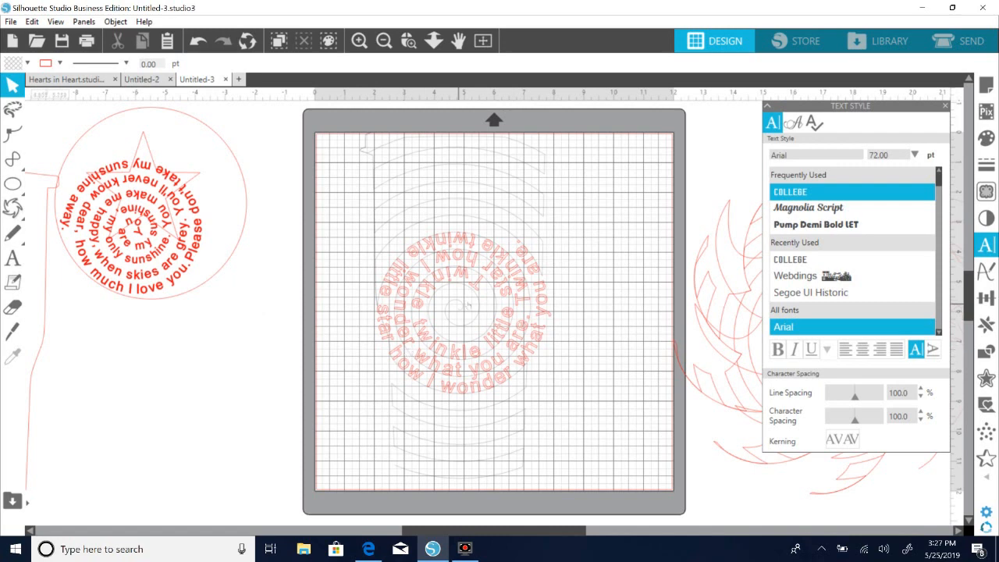
click(435, 277)
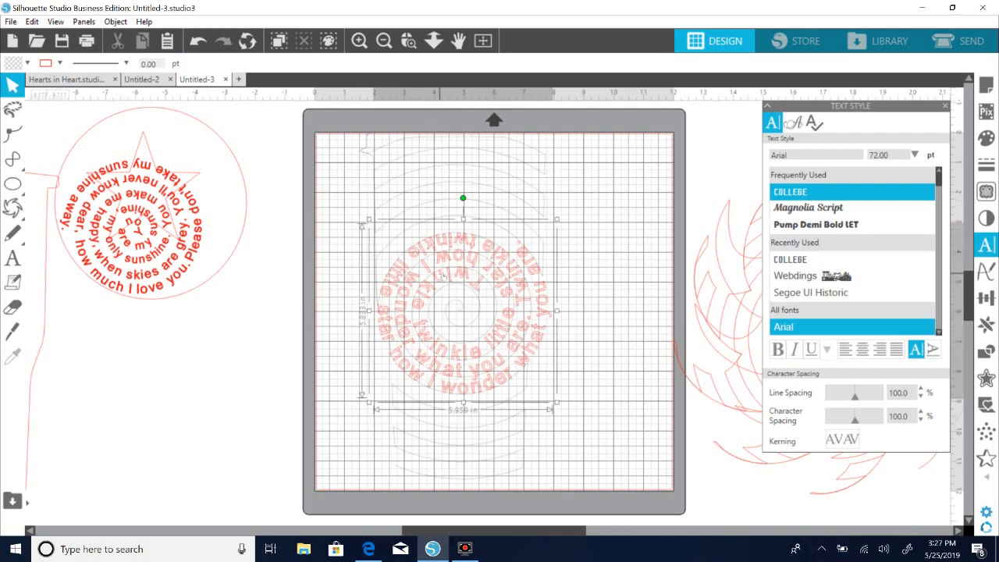
click(203, 382)
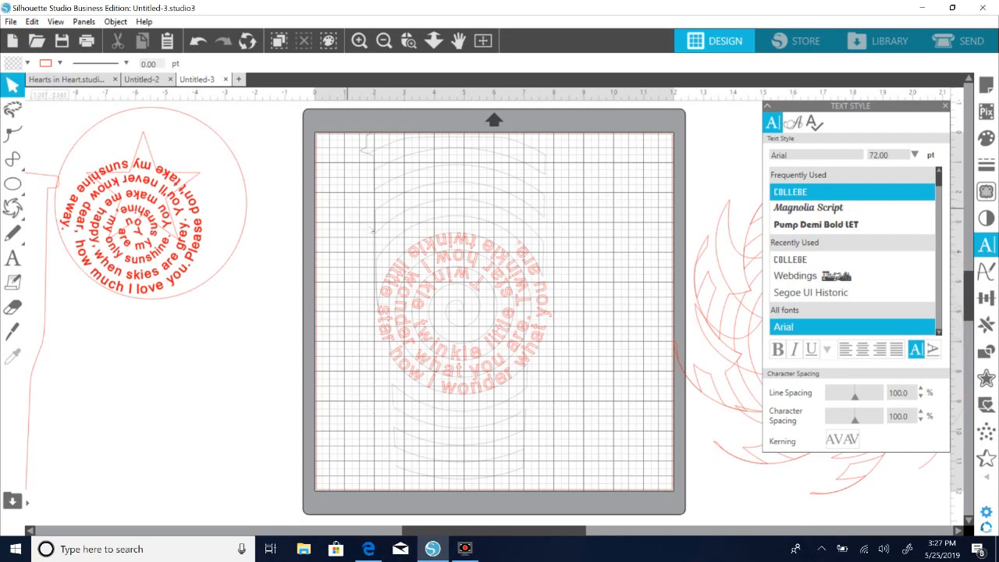
In Untitled-2, delete the striped ray ring below the circle and move the spiral out of the circle into that space.
click(143, 79)
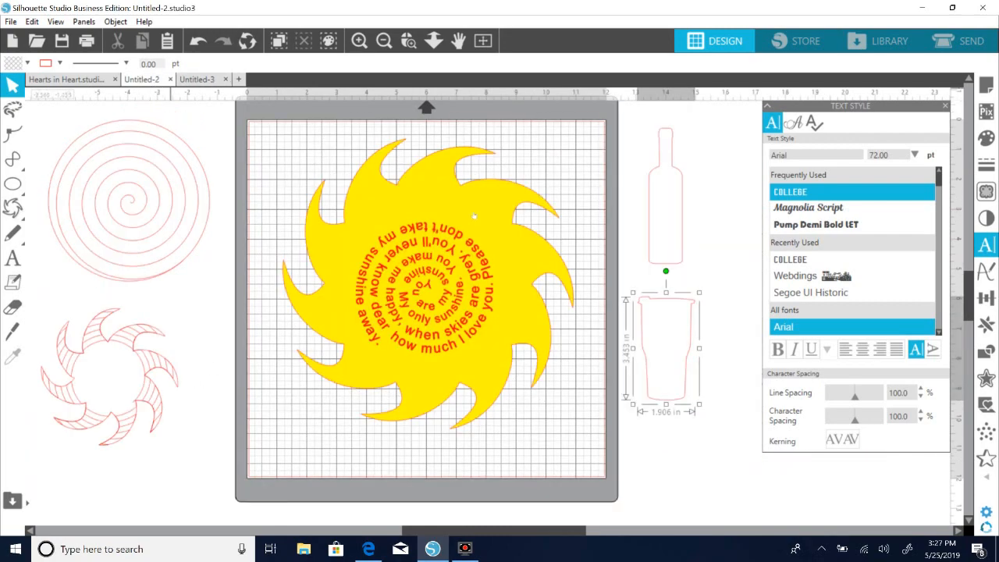
click(675, 265)
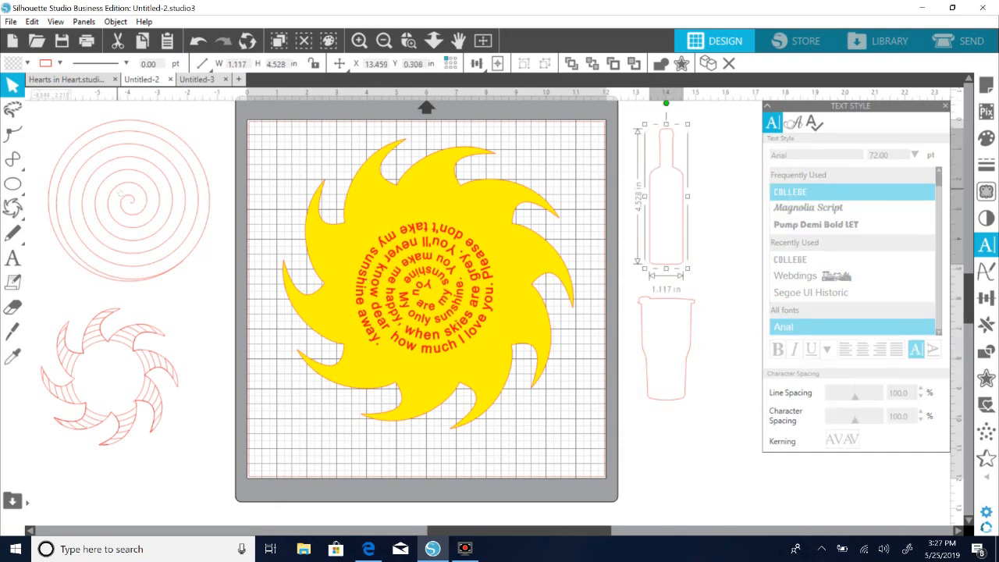
drag(122, 194, 231, 446)
drag(148, 394, 146, 393)
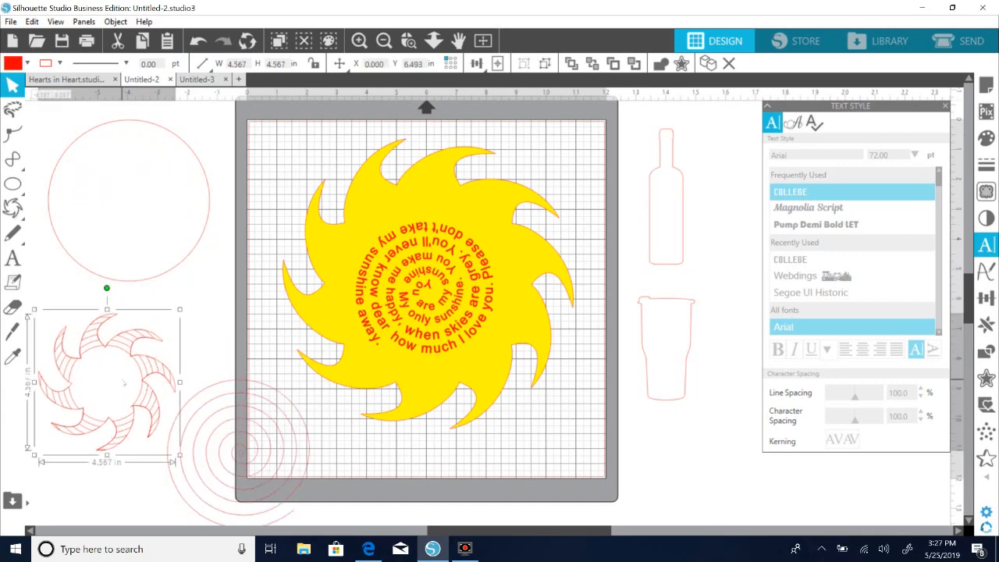
key(Delete)
scroll(124, 383, up, 1)
drag(250, 390, 143, 364)
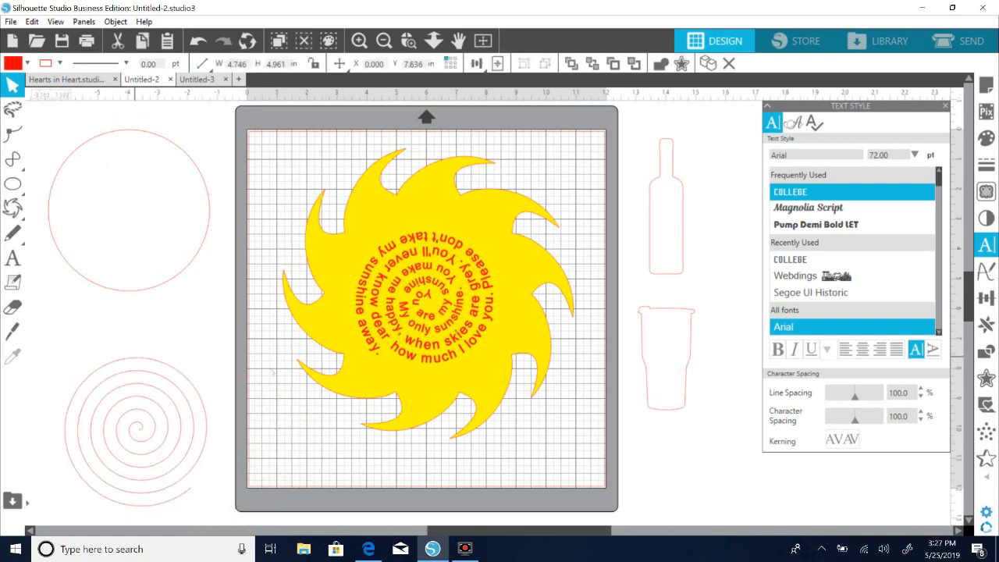
Place the spiral back inside the circle and move it out again to the space below the circle.
click(176, 281)
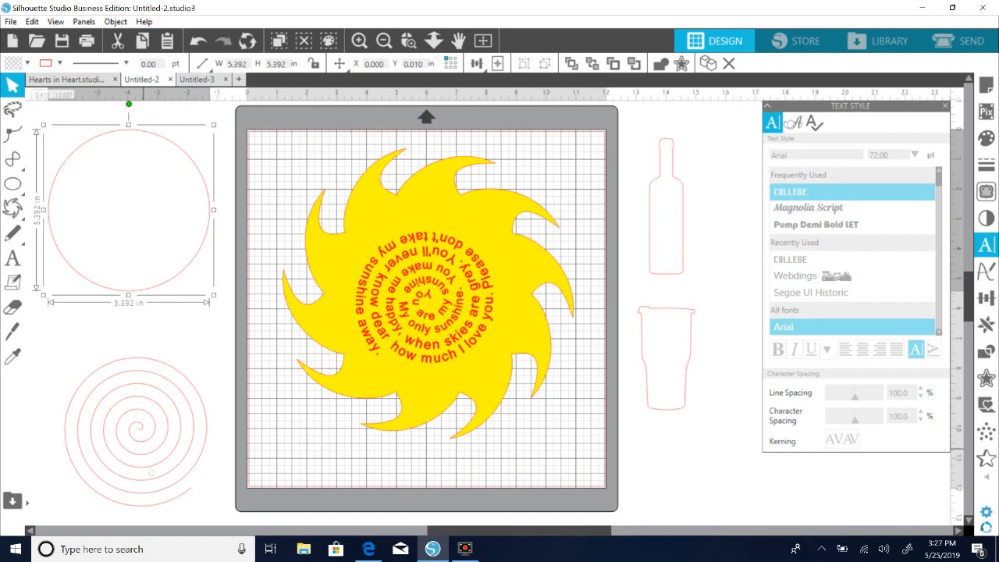
drag(129, 496, 166, 260)
click(189, 277)
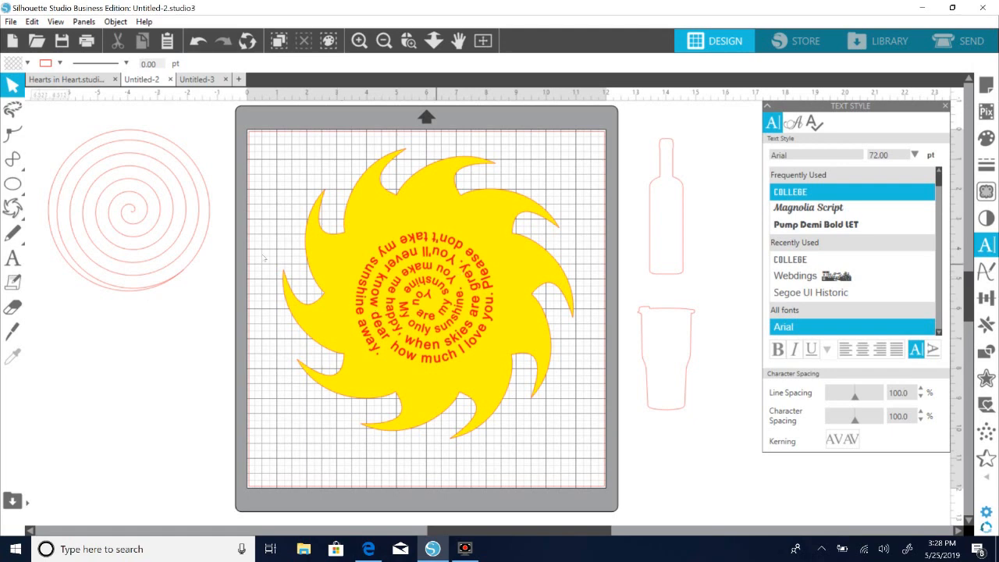
drag(156, 226, 147, 396)
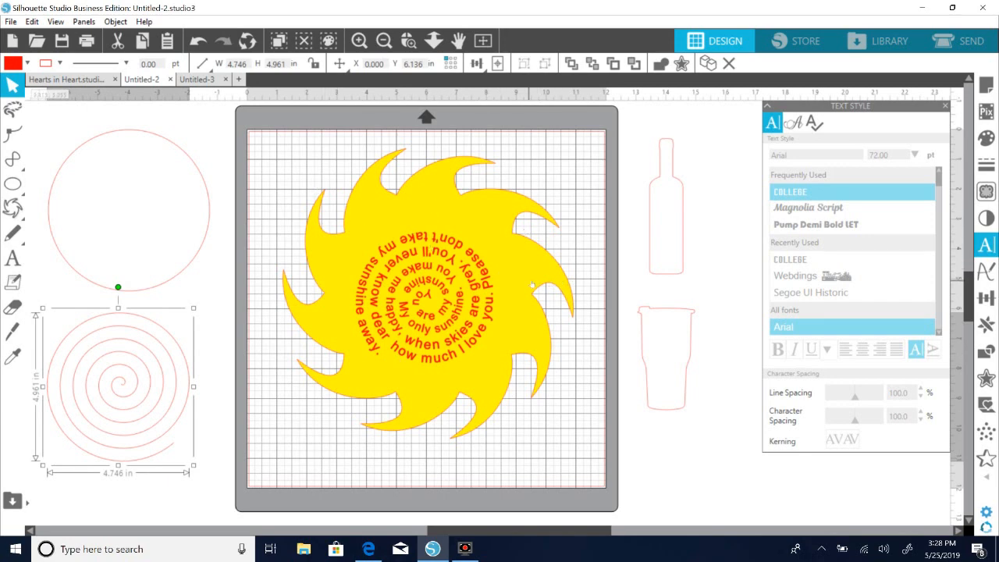
In Untitled-3, shift the spiral with its lyrics slightly right and separate the spiral from the text, keeping the lyrics curved.
click(204, 79)
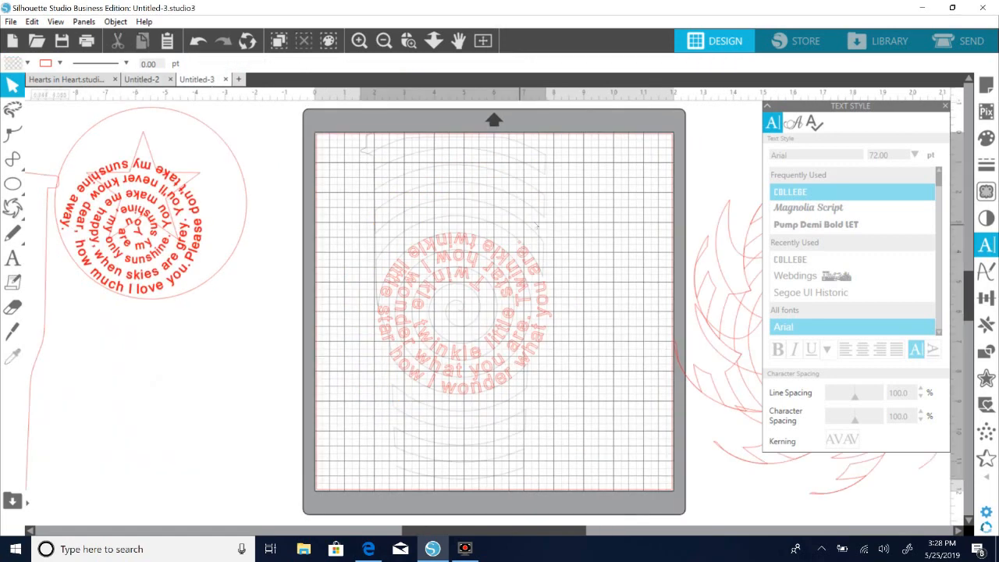
click(516, 213)
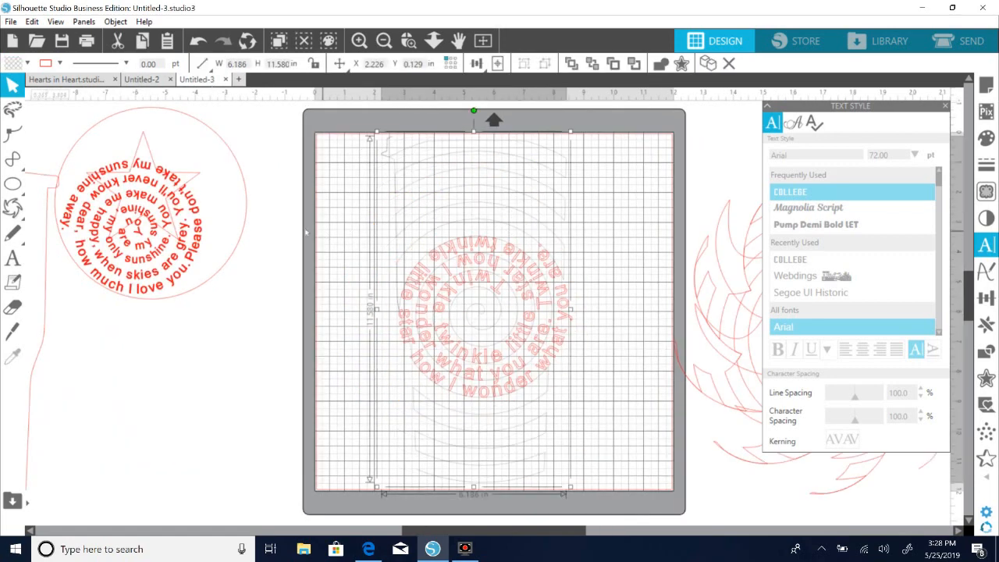
click(391, 381)
click(479, 368)
click(358, 375)
click(564, 351)
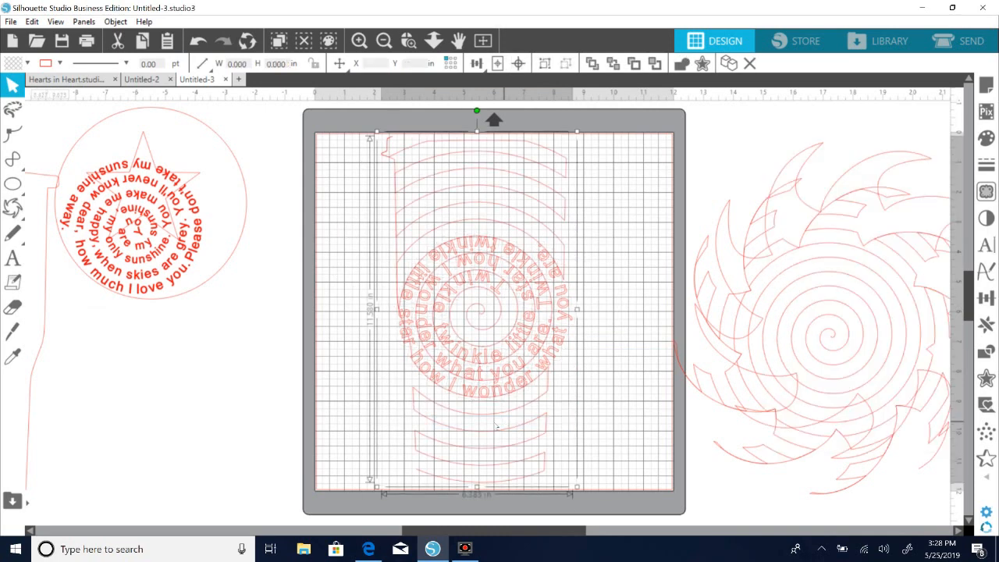
click(315, 395)
click(441, 413)
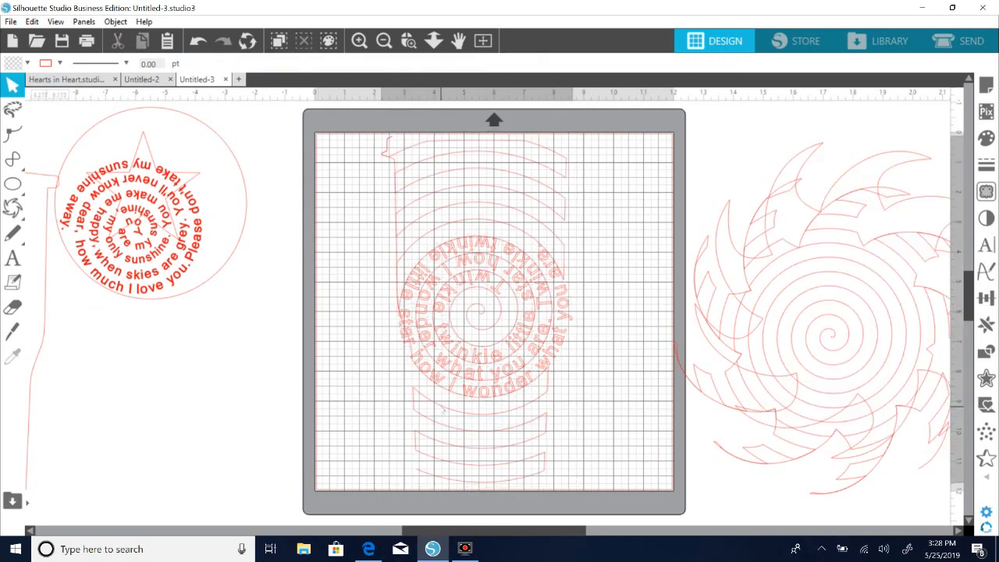
Move the tumbler-shaped spiral path off the mat and delete it, leaving the Twinkle lyrics in place.
right_click(442, 411)
click(490, 307)
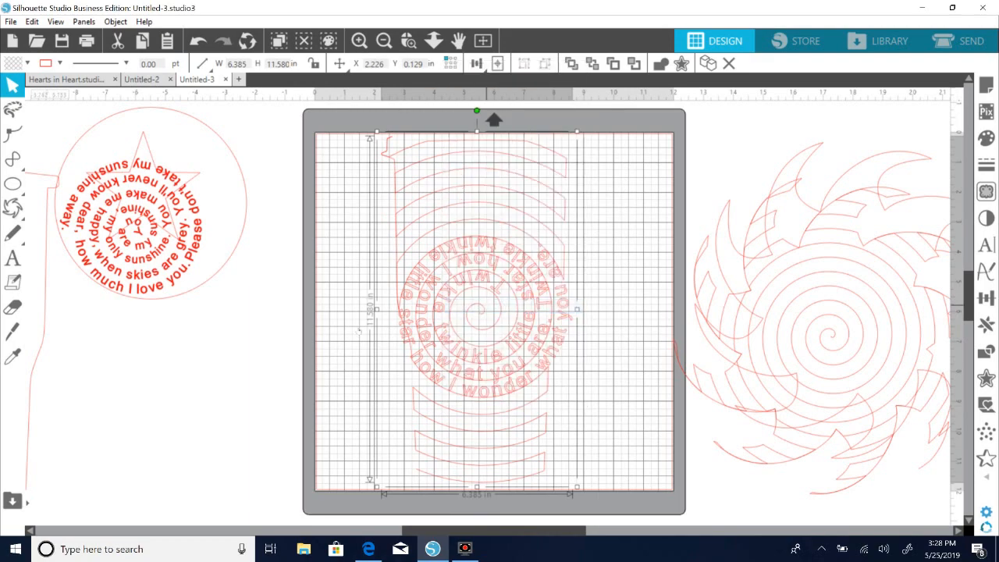
drag(423, 416, 125, 441)
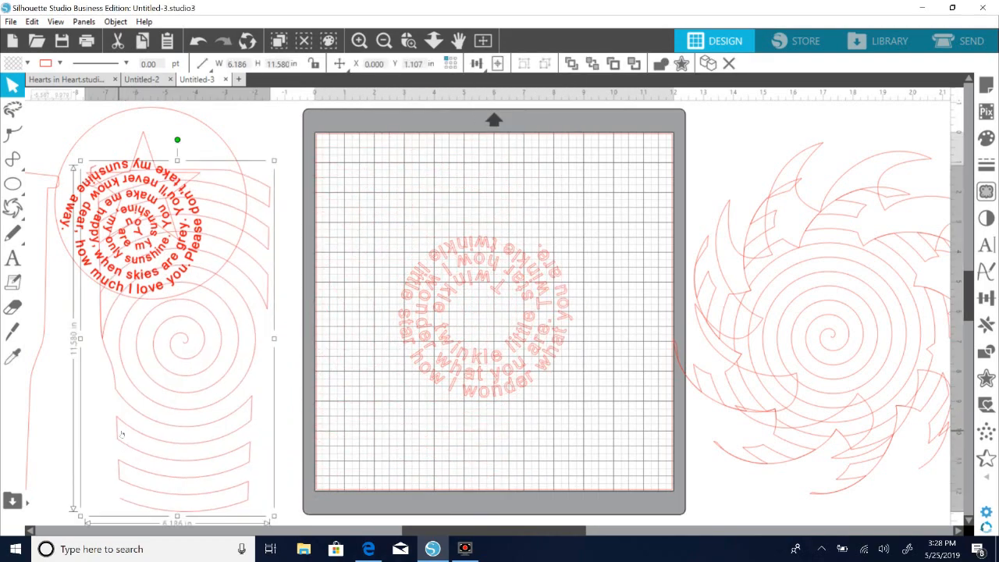
key(Delete)
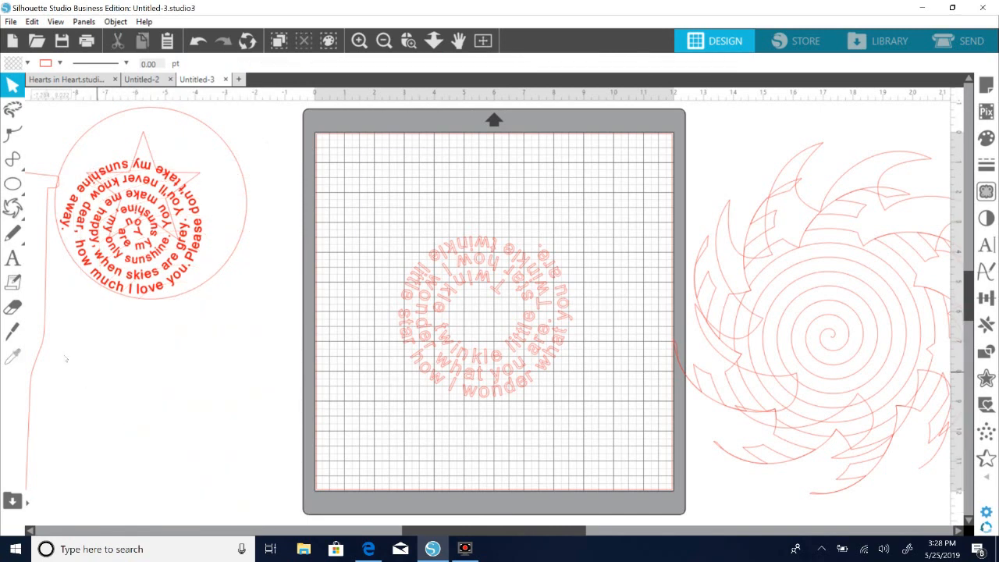
Place the tumbler outline on the mat around the Twinkle lyrics.
drag(43, 344, 550, 306)
click(501, 404)
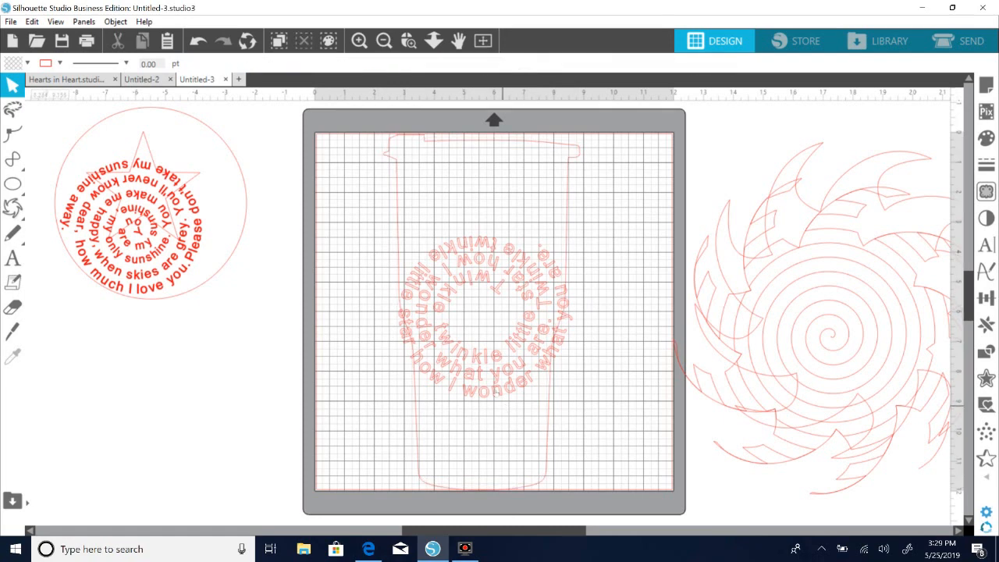
click(512, 369)
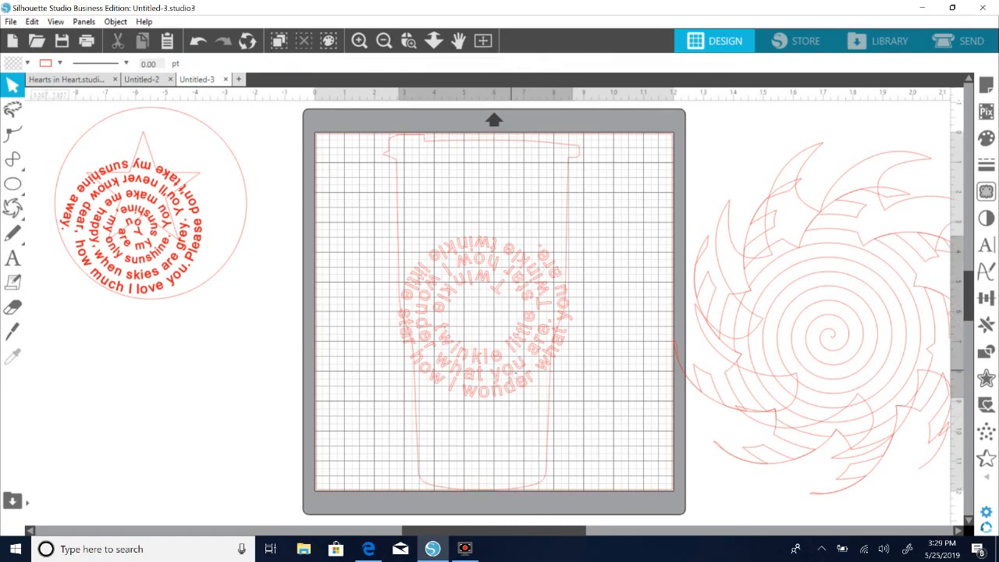
Scale the Twinkle lyrics to about 5.06 in wide by 4.71 in high and position them inside the tumbler's upper part.
drag(578, 404, 540, 330)
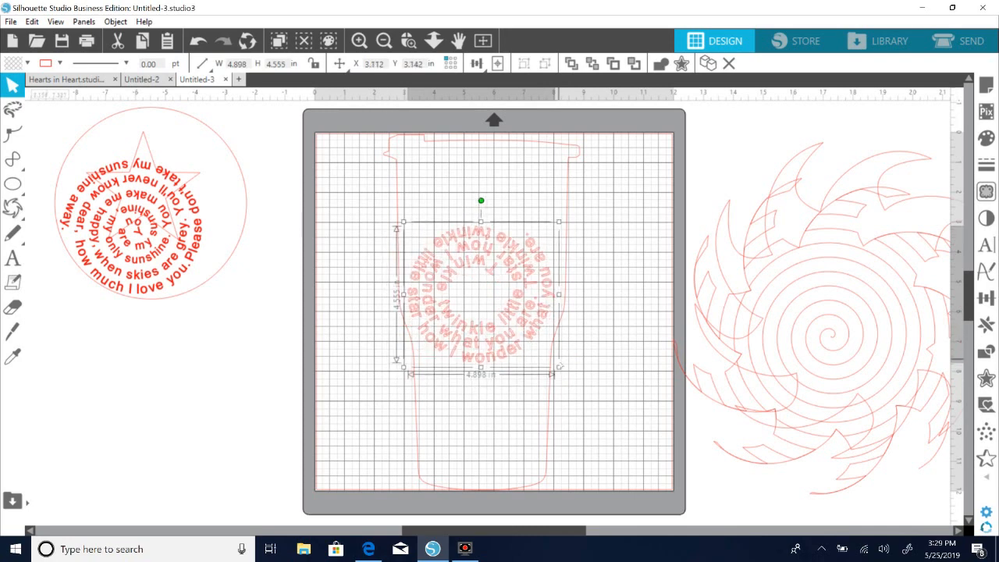
drag(562, 370, 570, 372)
drag(507, 346, 509, 343)
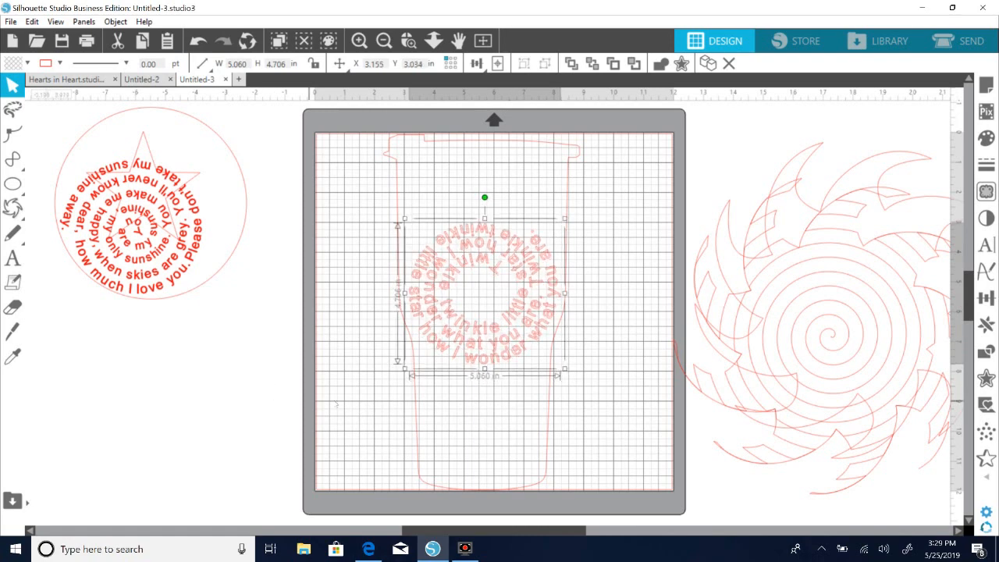
click(336, 402)
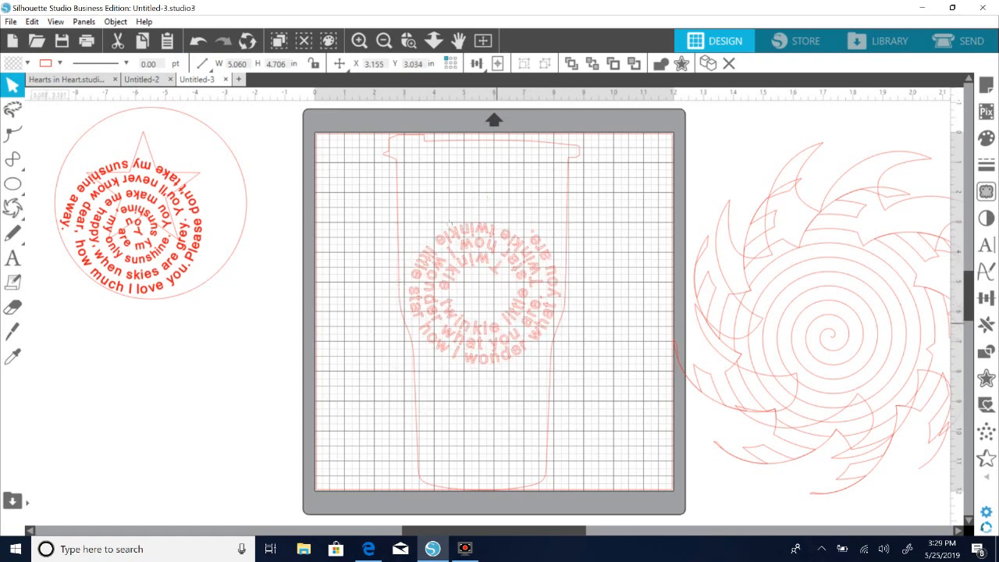
Move the tumbler outline off the mat and fill the Twinkle lyrics with blue.
mouse_move(414, 378)
mouse_down()
mouse_move(109, 455)
mouse_move(172, 469)
mouse_move(413, 357)
mouse_move(420, 377)
mouse_up()
click(410, 380)
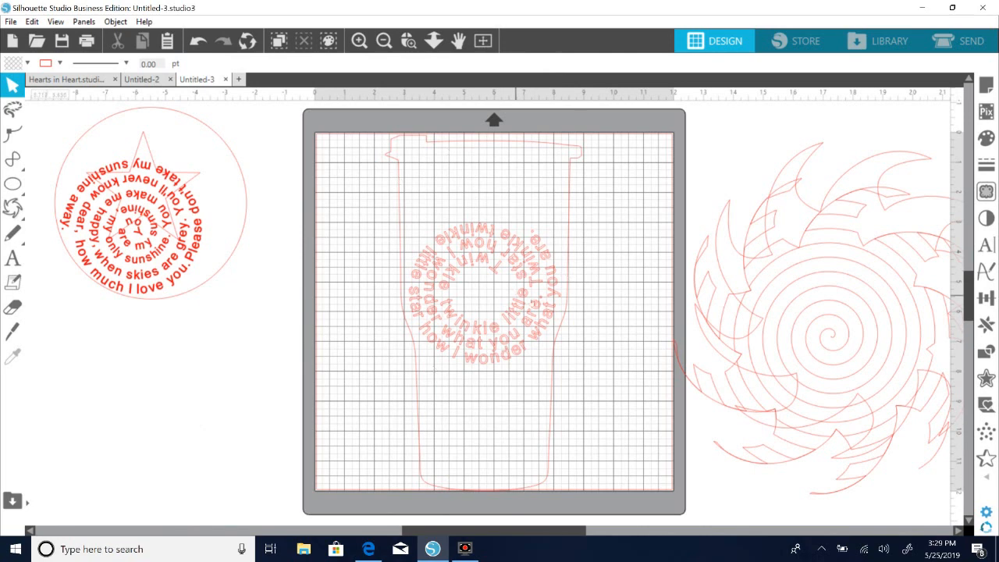
drag(553, 378, 186, 413)
drag(353, 177, 575, 402)
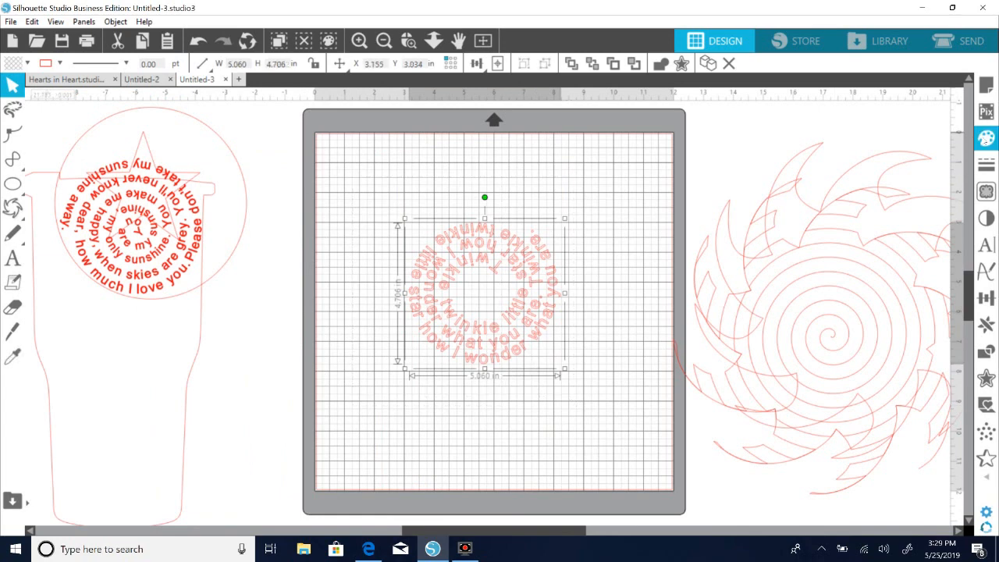
click(985, 137)
click(893, 182)
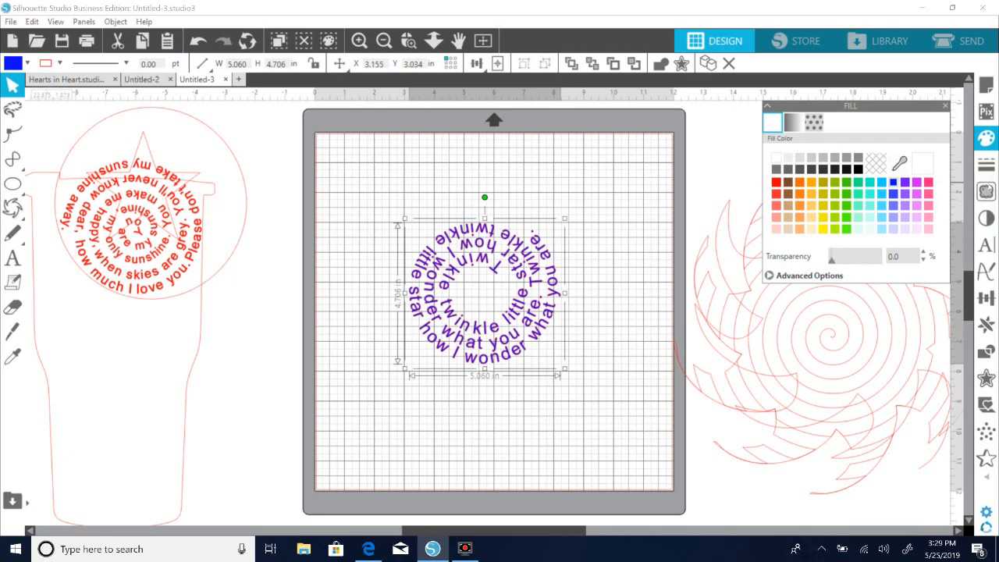
Set the Twinkle lyrics' line color to blue and move the tumbler outline back around them.
click(986, 164)
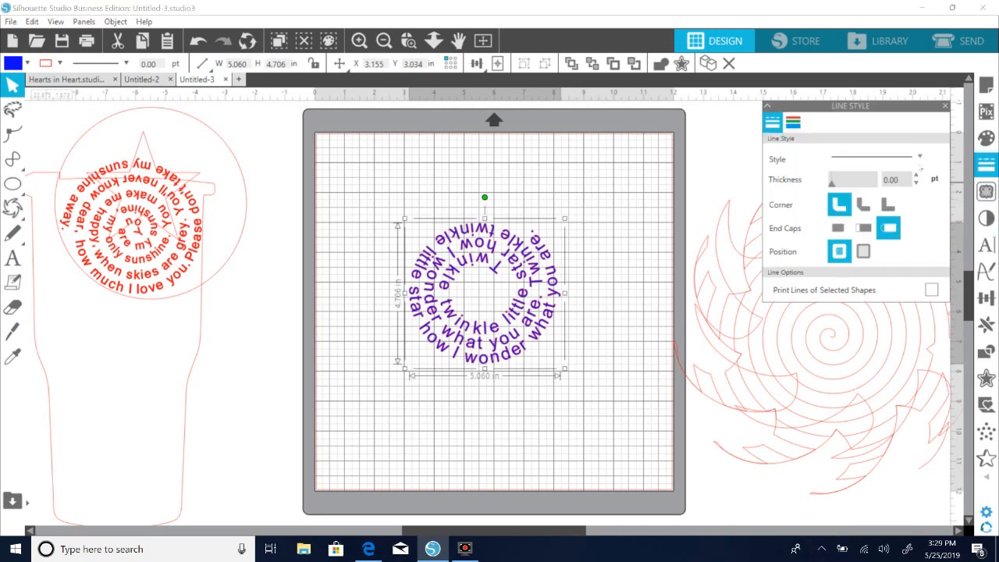
click(793, 122)
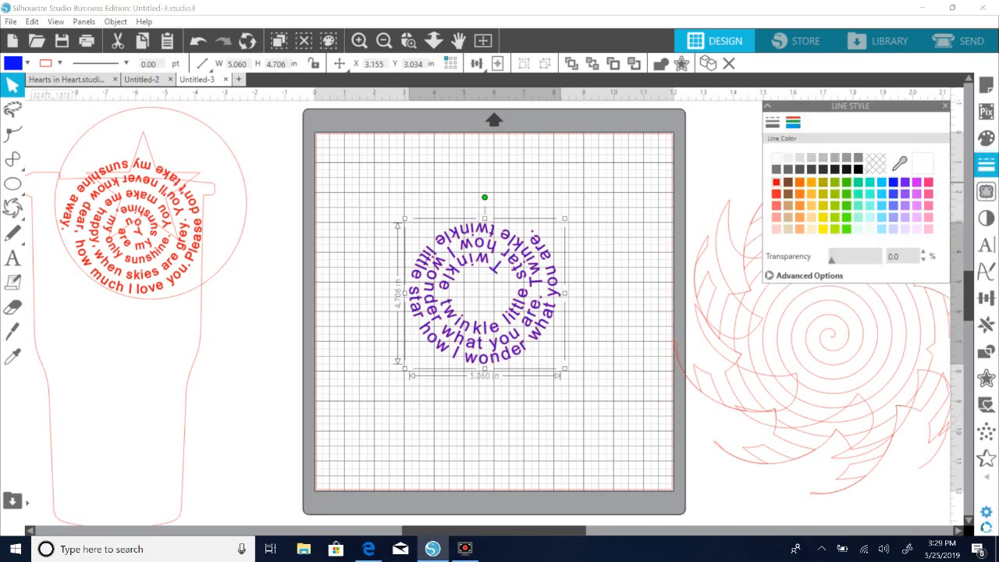
click(895, 183)
click(676, 177)
drag(185, 445, 551, 402)
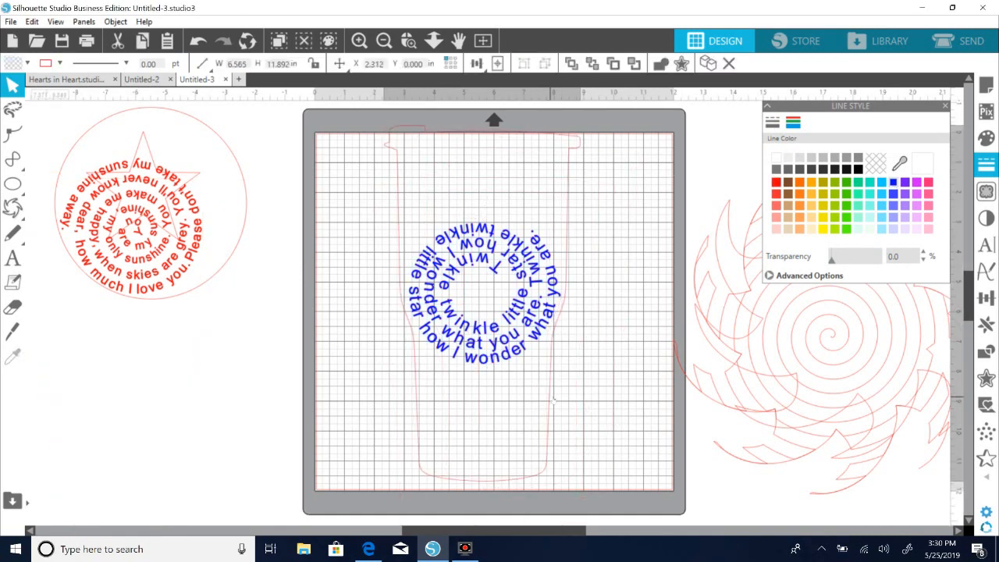
click(551, 402)
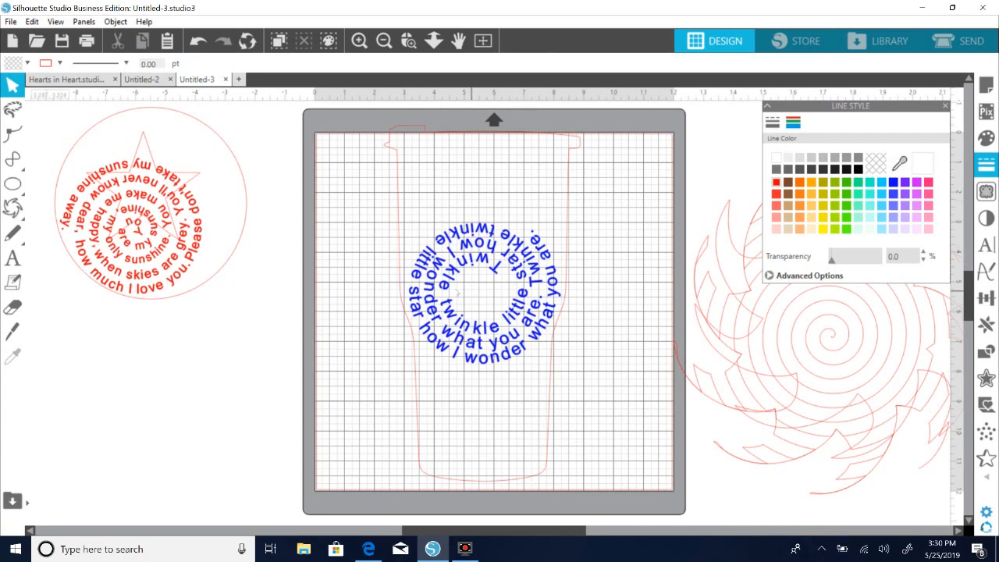
Move the red sunshine lyrics below the circle and shift the blue Twinkle lyrics slightly up inside the tumbler.
drag(193, 277, 199, 416)
mouse_move(469, 347)
mouse_down()
mouse_move(477, 344)
mouse_move(465, 338)
mouse_up()
click(471, 335)
click(471, 335)
click(465, 338)
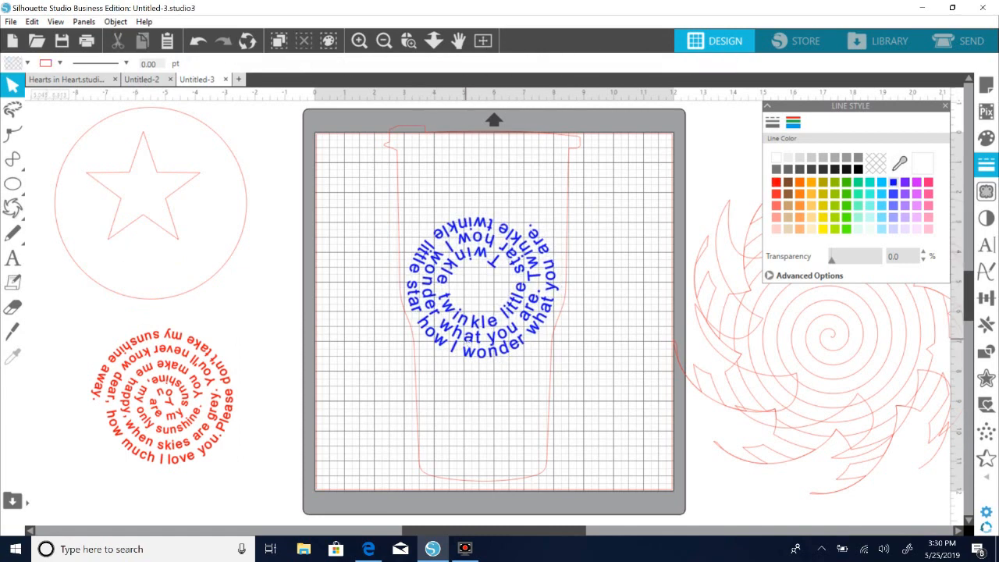
click(465, 339)
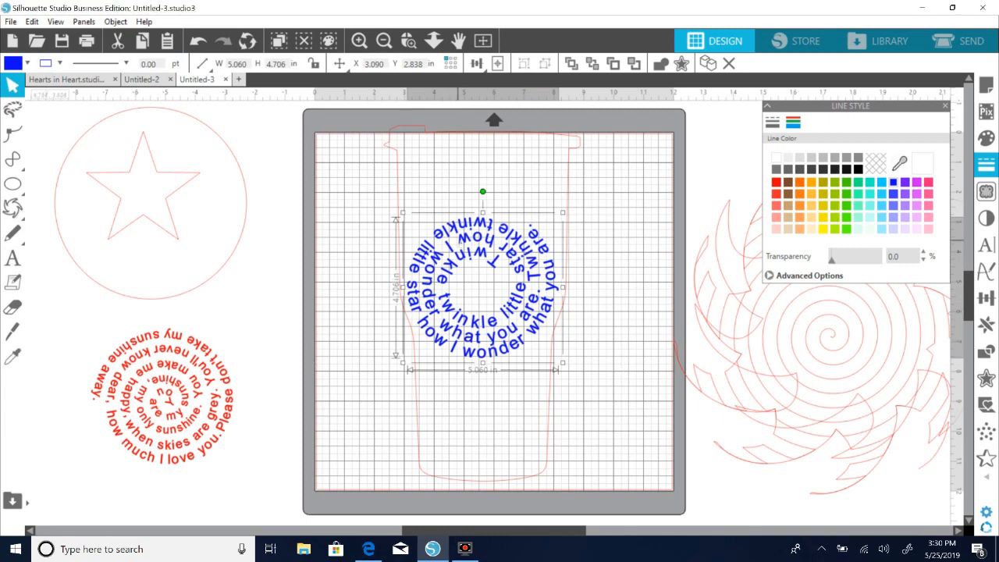
Move the blue lyrics off the mat over the red lyrics and nudge the tumbler outline and the circle slightly.
drag(446, 248, 187, 332)
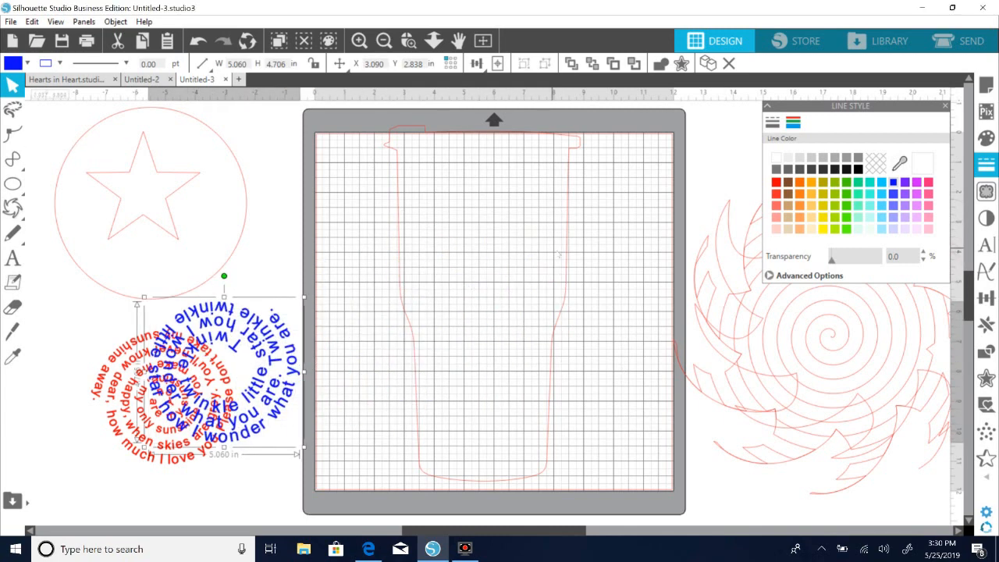
click(568, 251)
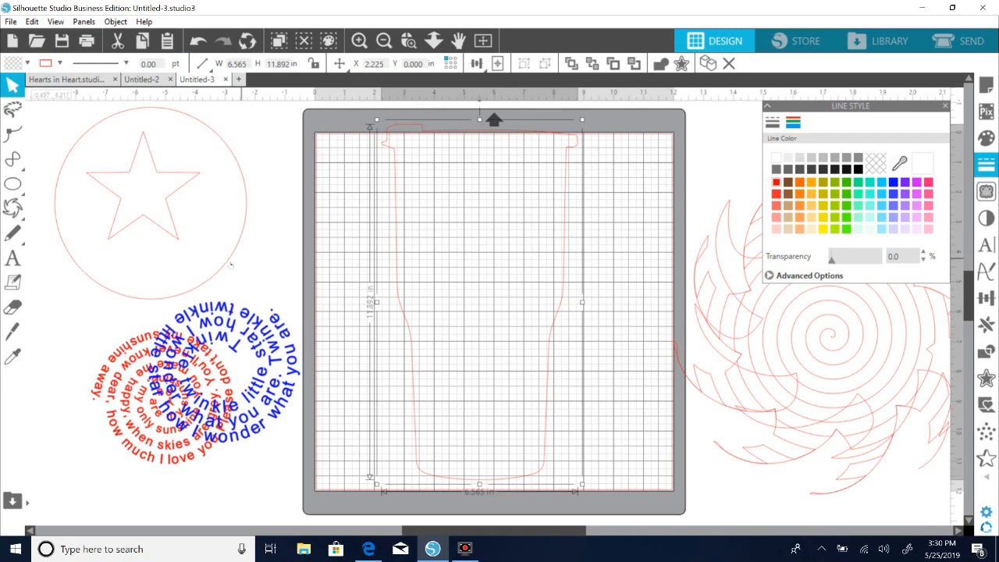
mouse_move(227, 259)
mouse_down()
mouse_move(211, 250)
mouse_move(221, 256)
mouse_up()
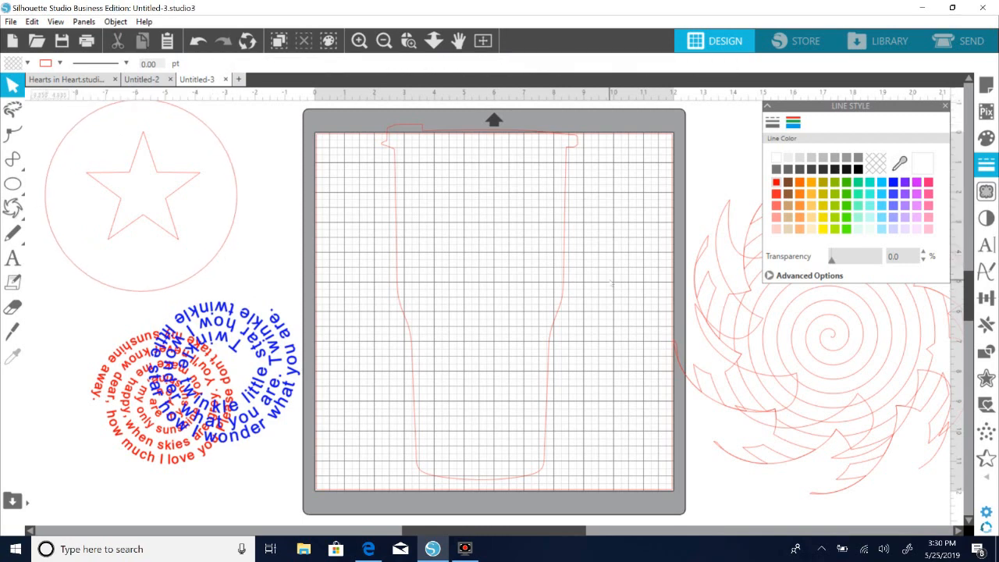
Shift the swirl pieces beside the mat into alignment and place the blue lyrics back inside the tumbler outline.
drag(857, 395, 884, 379)
drag(800, 380, 744, 391)
click(538, 381)
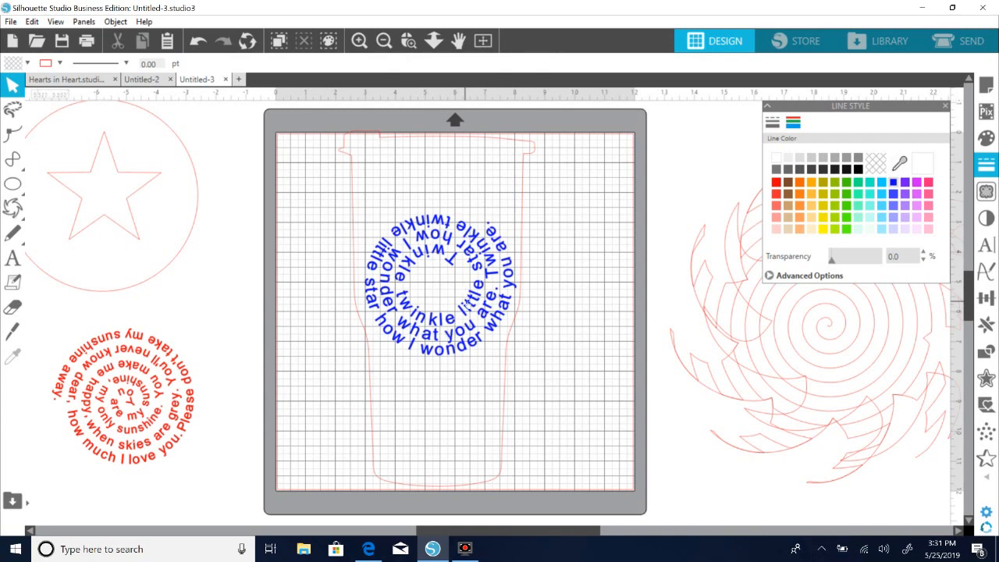
click(172, 270)
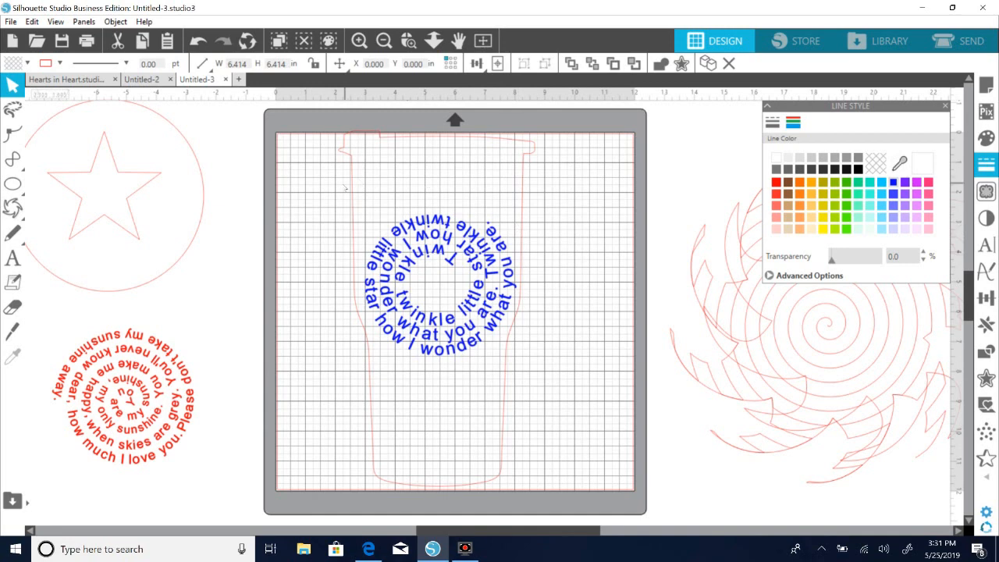
click(395, 154)
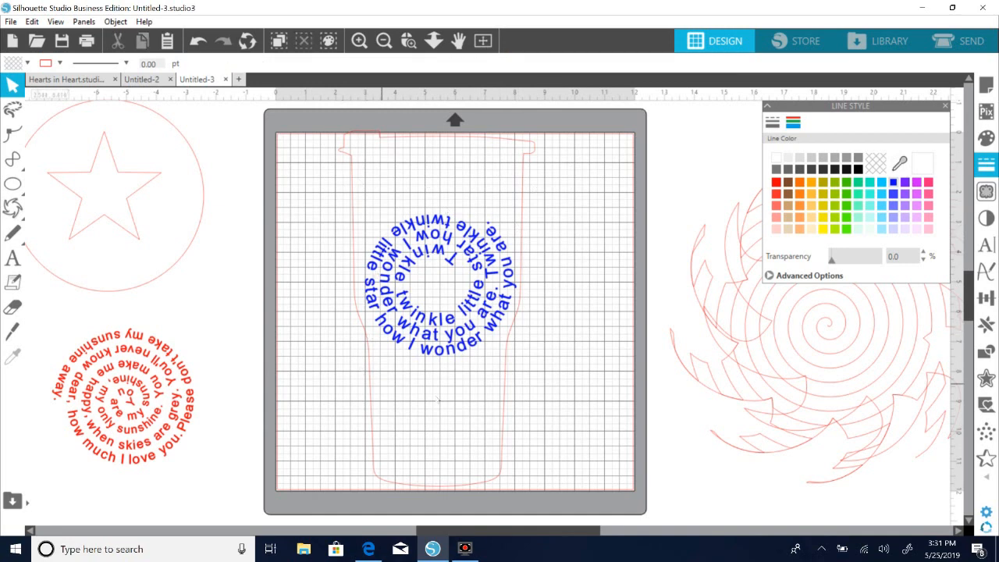
Clear the mat by moving the blue lyrics next to the red ones and the tumbler outline over the swirl.
click(552, 343)
drag(484, 334, 253, 534)
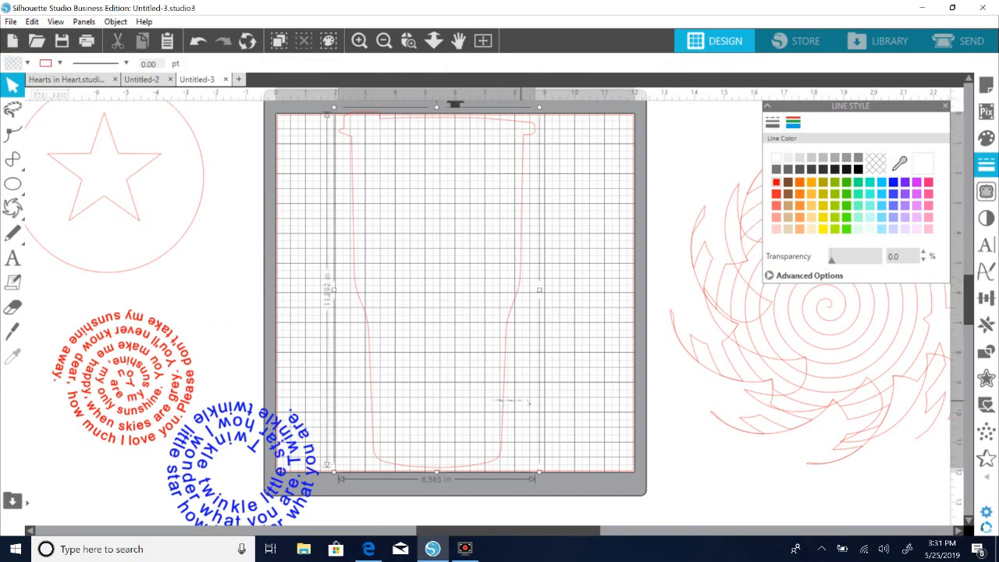
drag(504, 392, 942, 370)
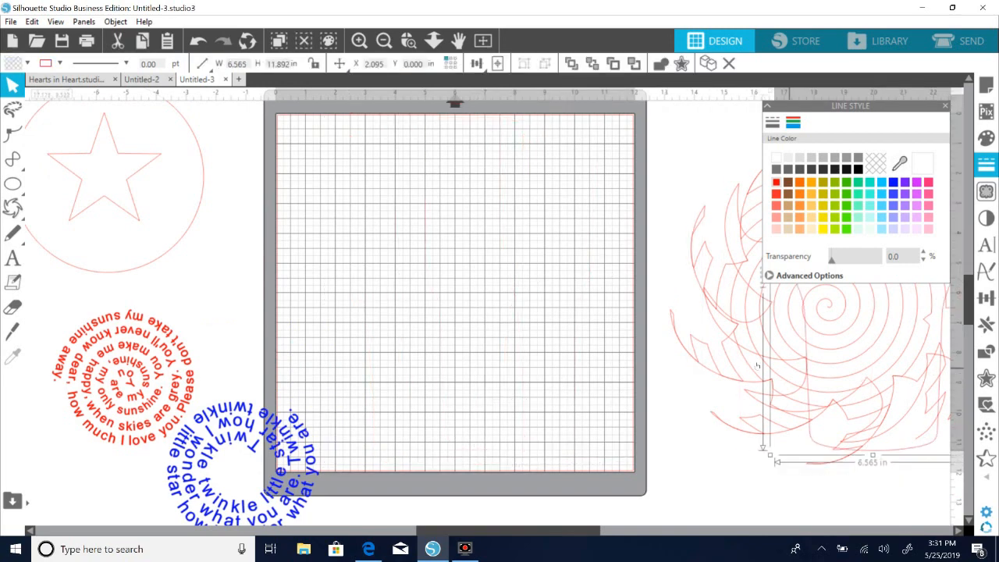
Place the swirl outline on the mat and overlay its matching spiral line pattern on it.
drag(747, 349, 343, 360)
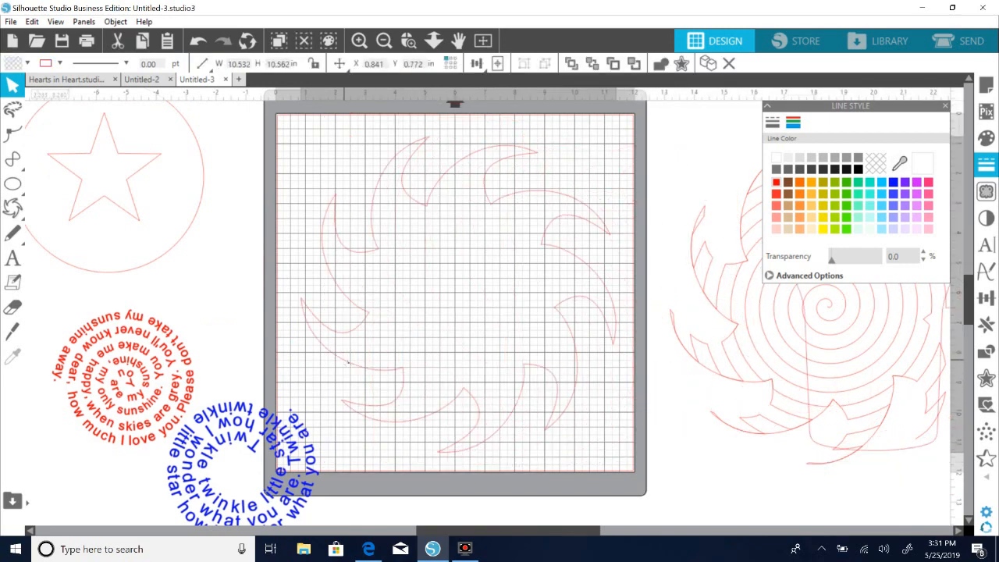
drag(718, 374, 352, 367)
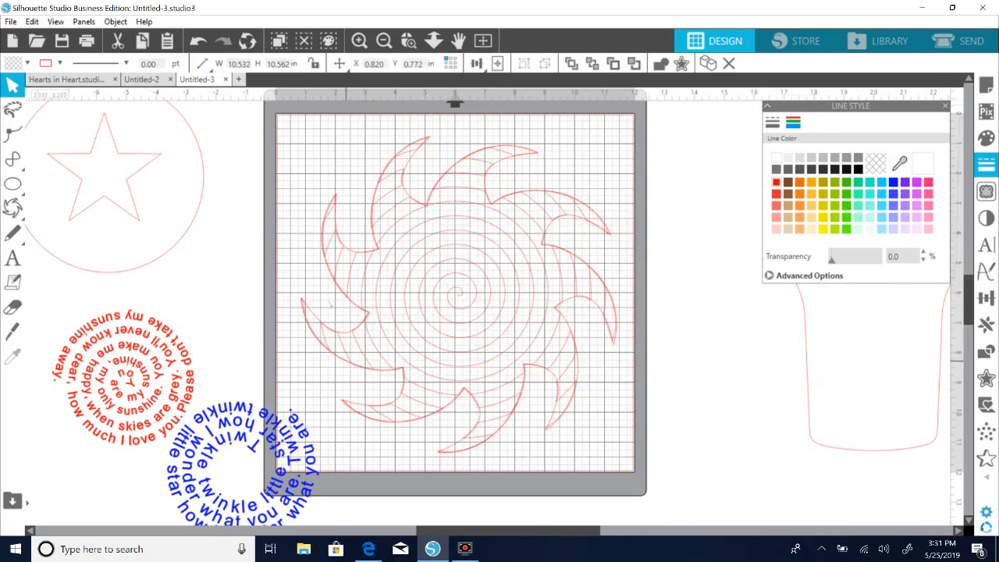
click(382, 215)
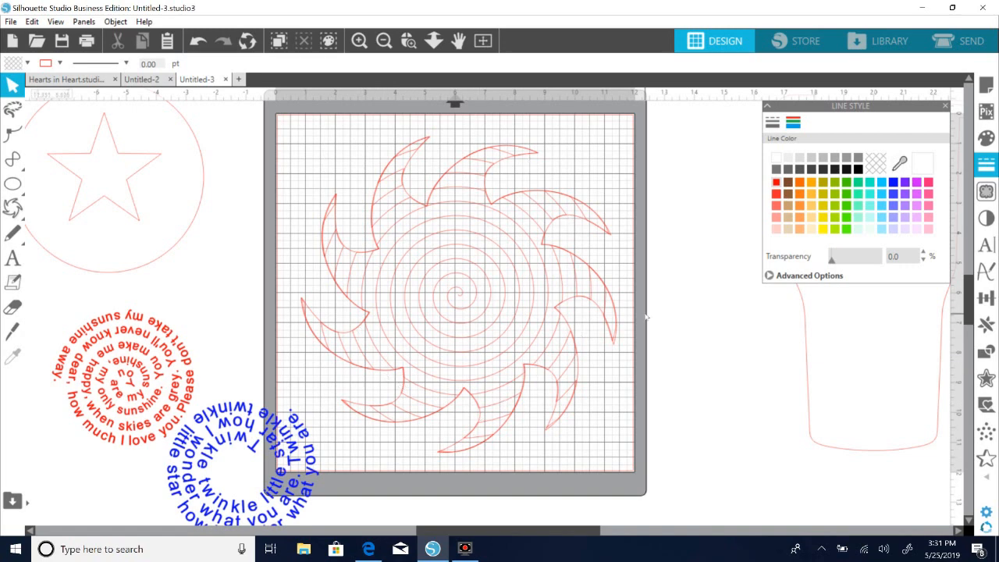
click(461, 318)
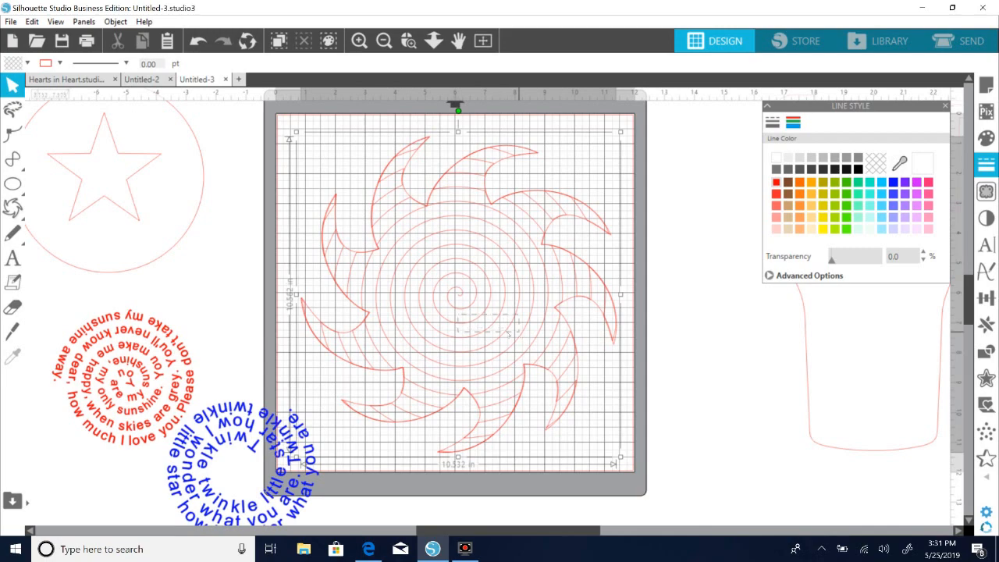
Move the swirl pieces off the mat and place the blue Twinkle lyrics and red sunshine lyrics on it.
drag(485, 320, 861, 371)
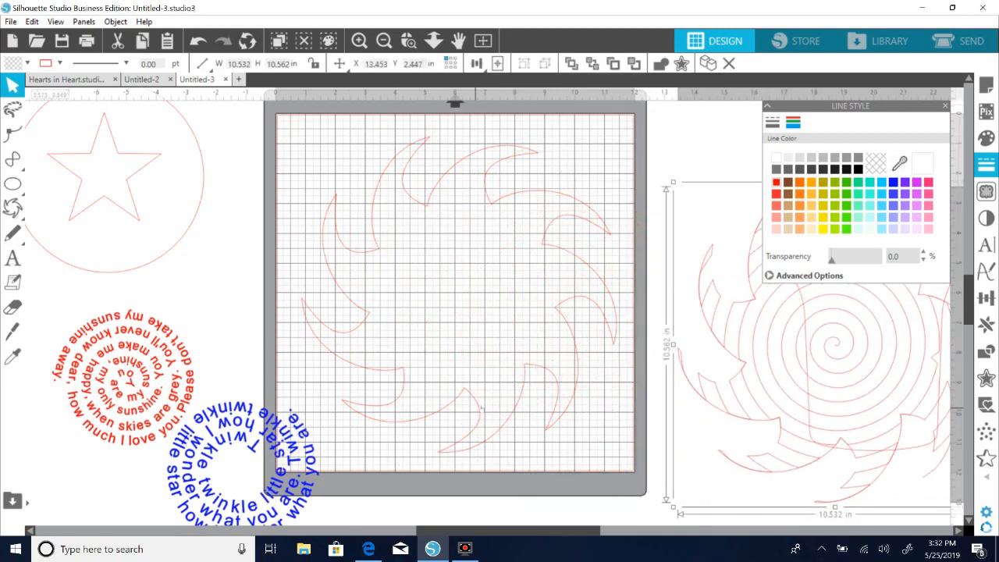
click(492, 416)
drag(310, 463, 465, 213)
click(283, 383)
drag(180, 404, 572, 404)
click(355, 367)
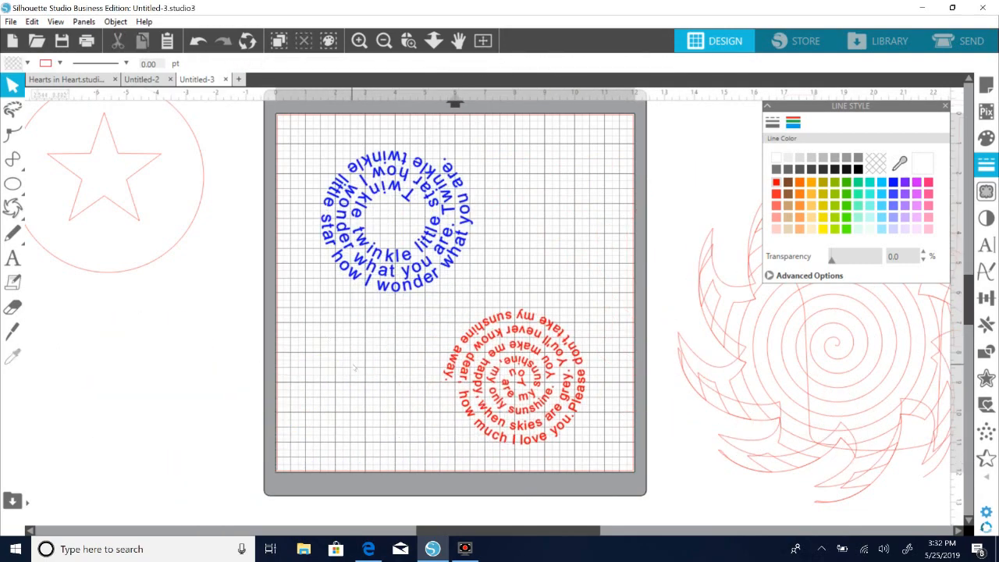